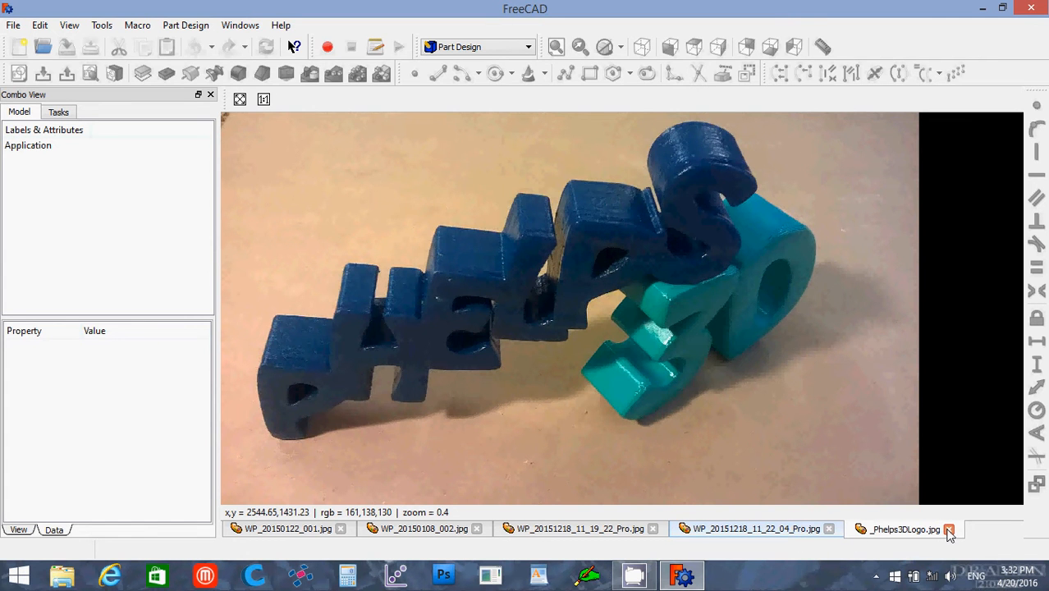
View the open reference photos of printed parts and thread gauges and close all of them.
{"action": "left_click", "coordinate": [949, 530]}
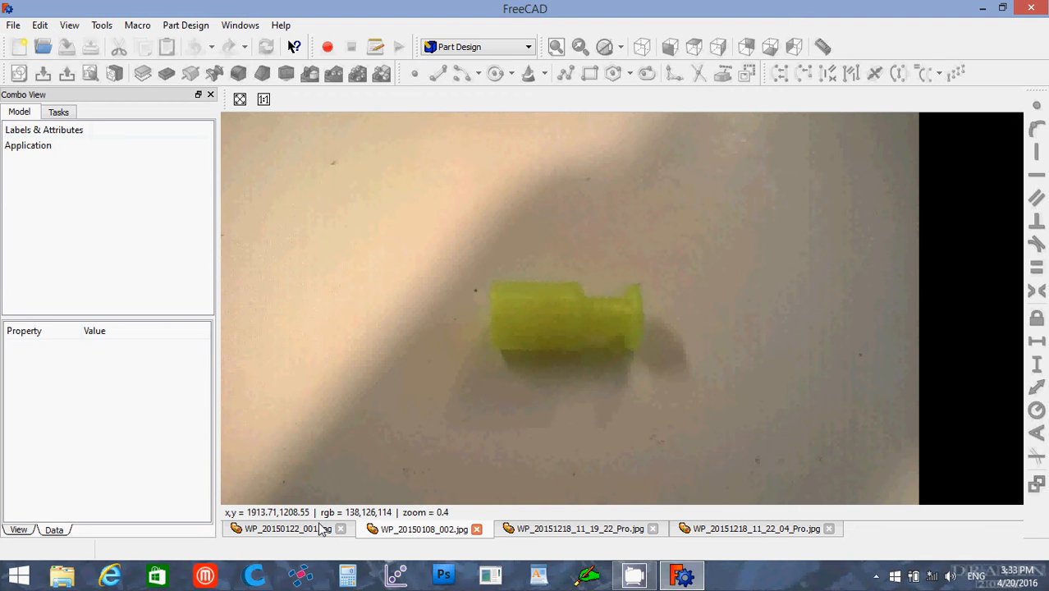
{"action": "left_click", "coordinate": [476, 530]}
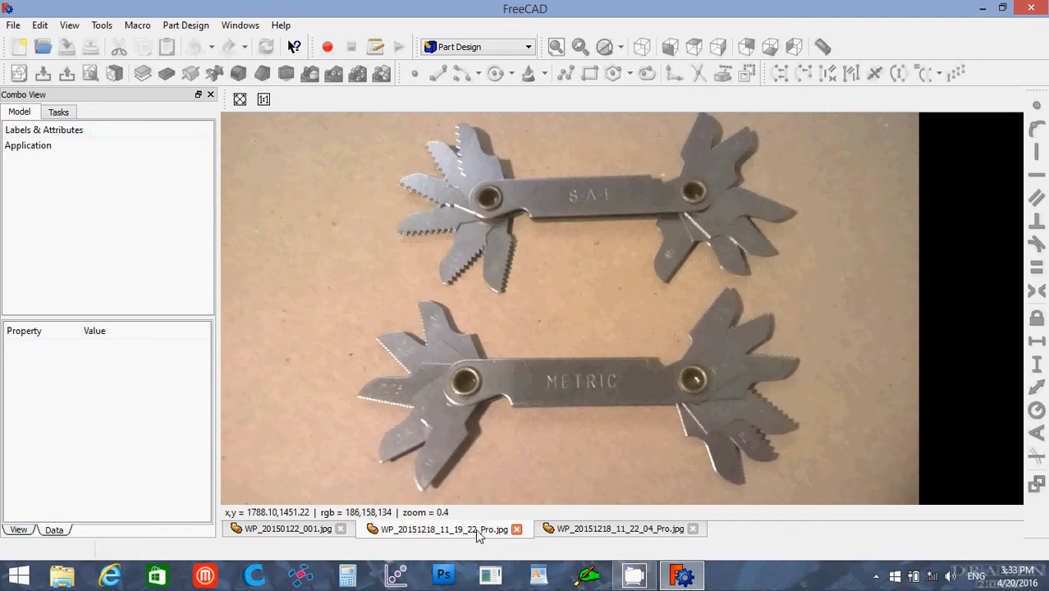
{"action": "left_click", "coordinate": [295, 529]}
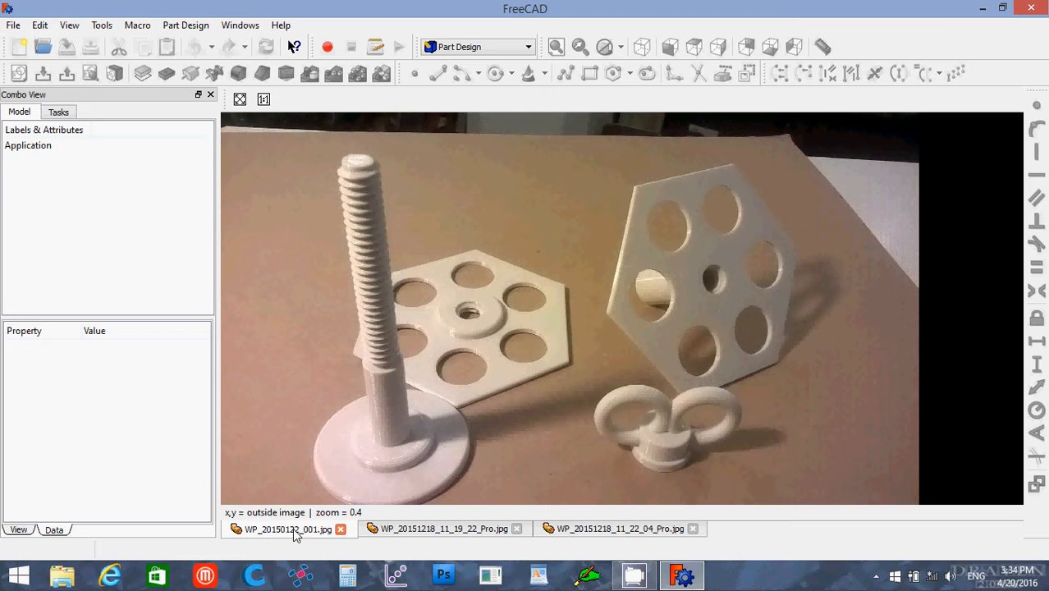
{"action": "left_click", "coordinate": [341, 529]}
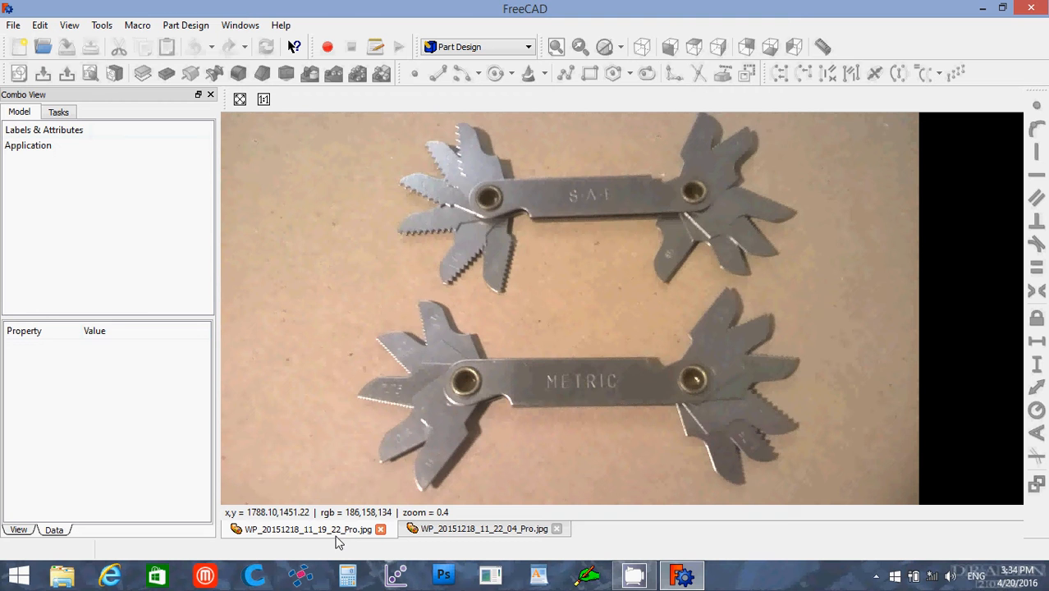
{"action": "left_click", "coordinate": [381, 531]}
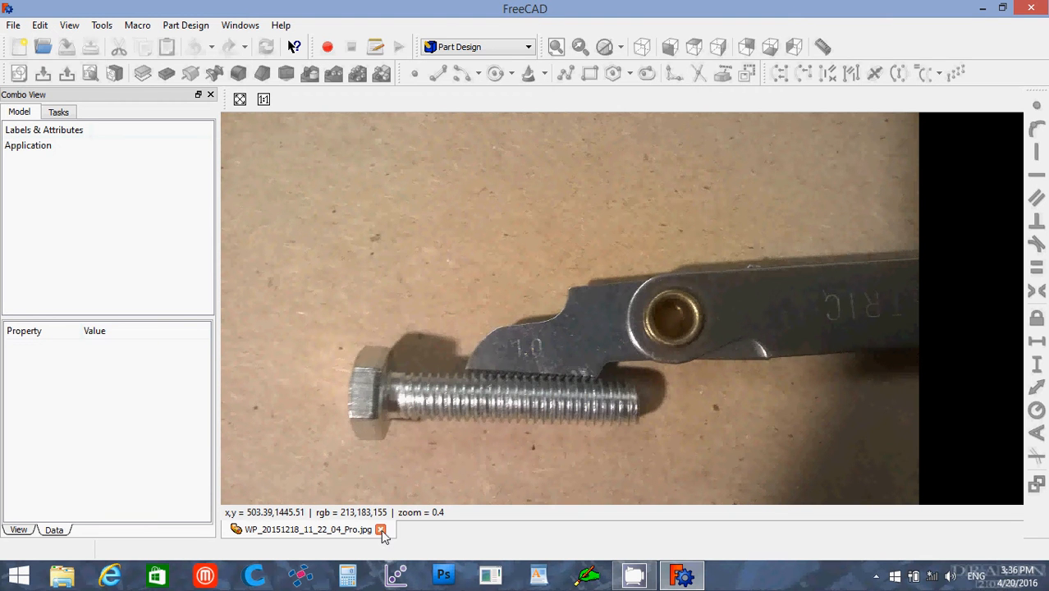
{"action": "left_click", "coordinate": [381, 530]}
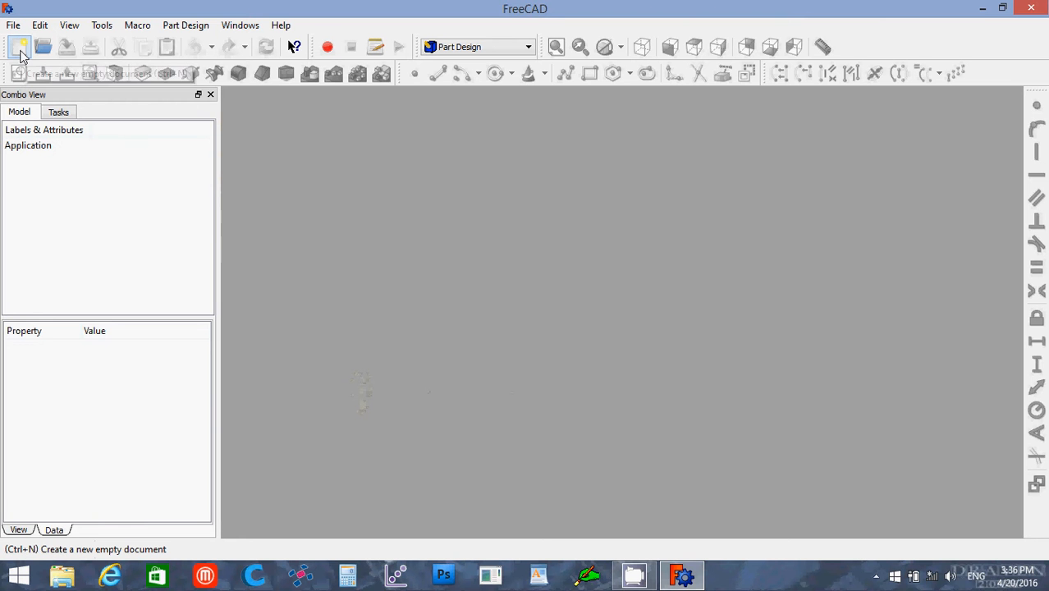
Switch to the Part workbench and create a new empty document.
{"action": "left_click", "coordinate": [459, 51]}
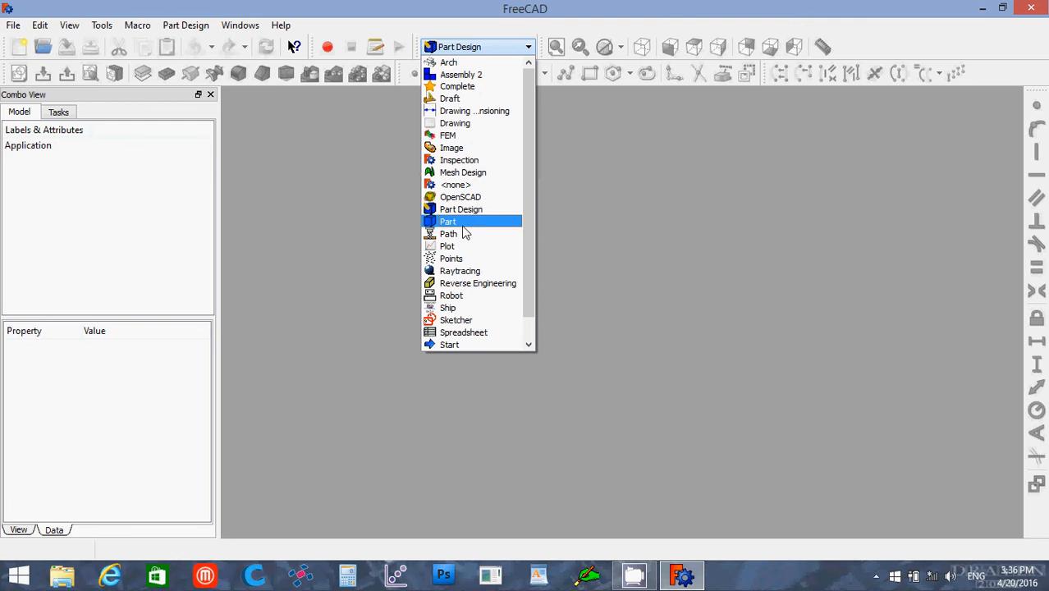
{"action": "left_click", "coordinate": [447, 223]}
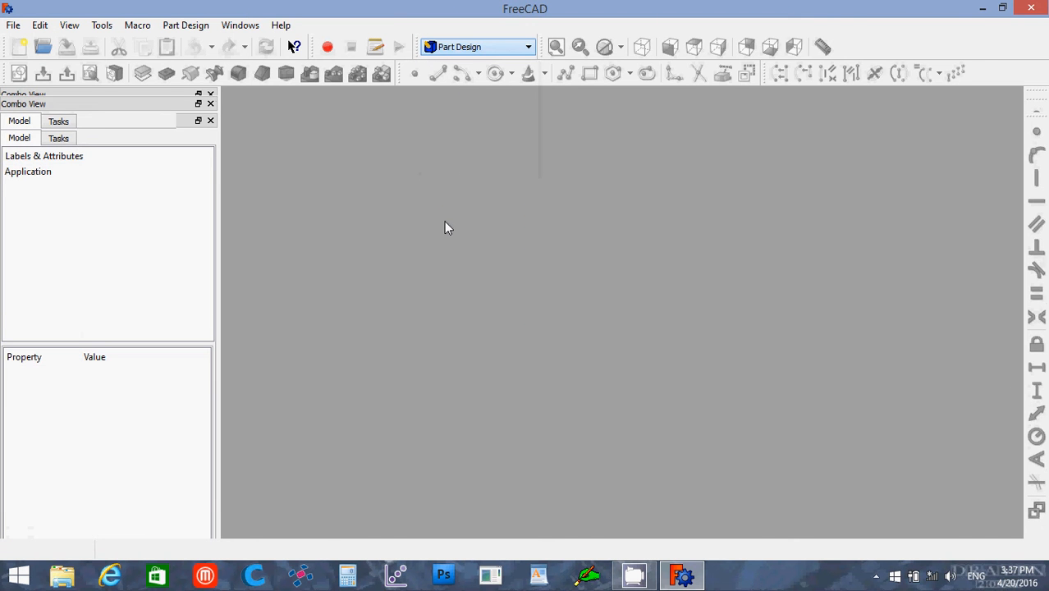
{"action": "left_click", "coordinate": [20, 50]}
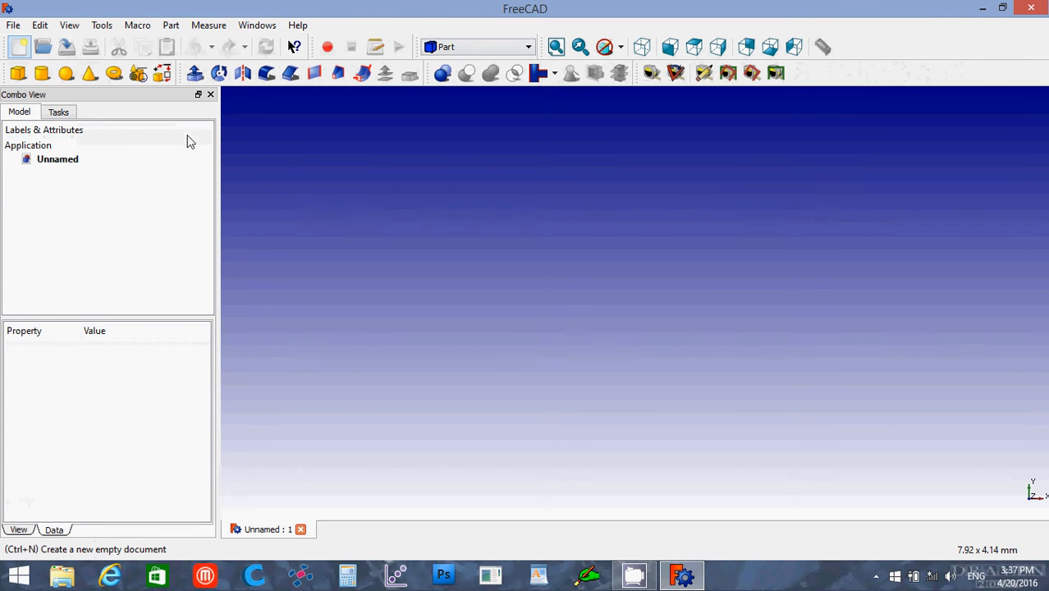
Define a Helix geometric primitive with pitch 3 mm, height 20 mm and radius 5 mm.
{"action": "left_click", "coordinate": [140, 75]}
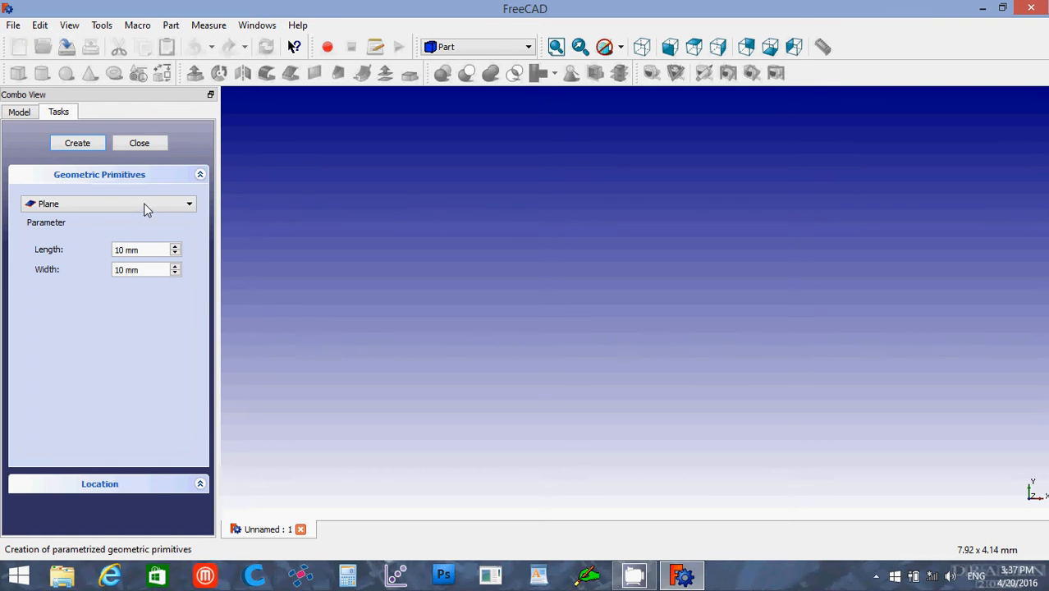
{"action": "left_click", "coordinate": [188, 205]}
{"action": "left_click", "coordinate": [188, 205]}
{"action": "left_click", "coordinate": [188, 205]}
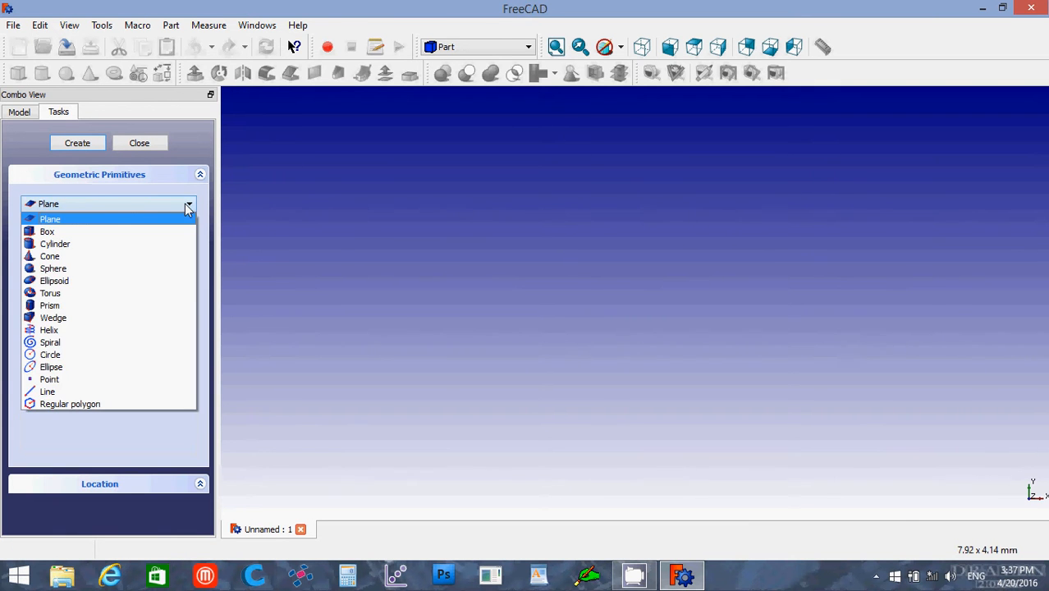
{"action": "left_click", "coordinate": [36, 330]}
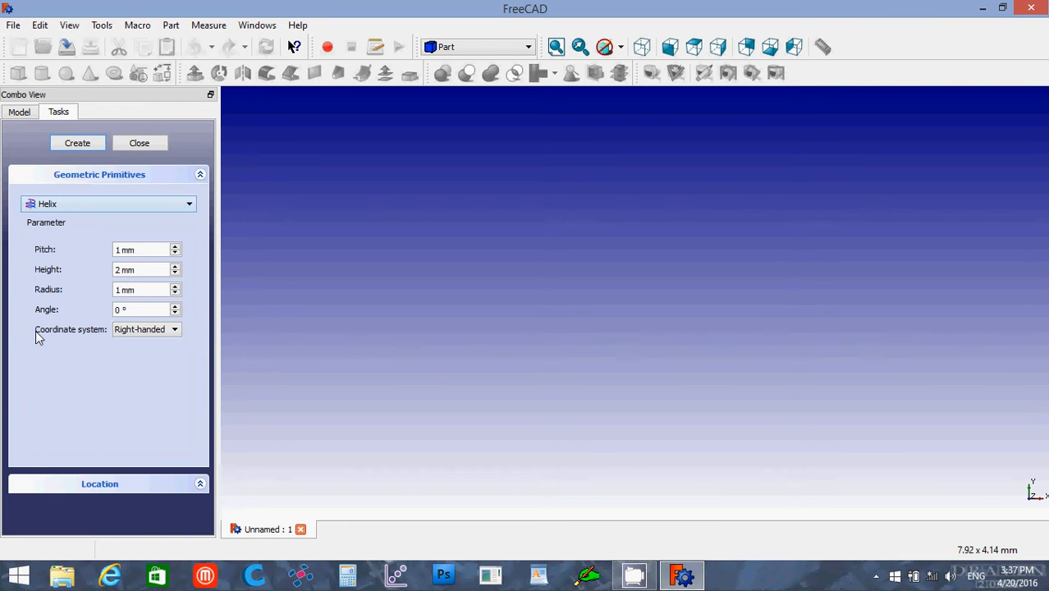
{"action": "triple_click", "coordinate": [145, 249]}
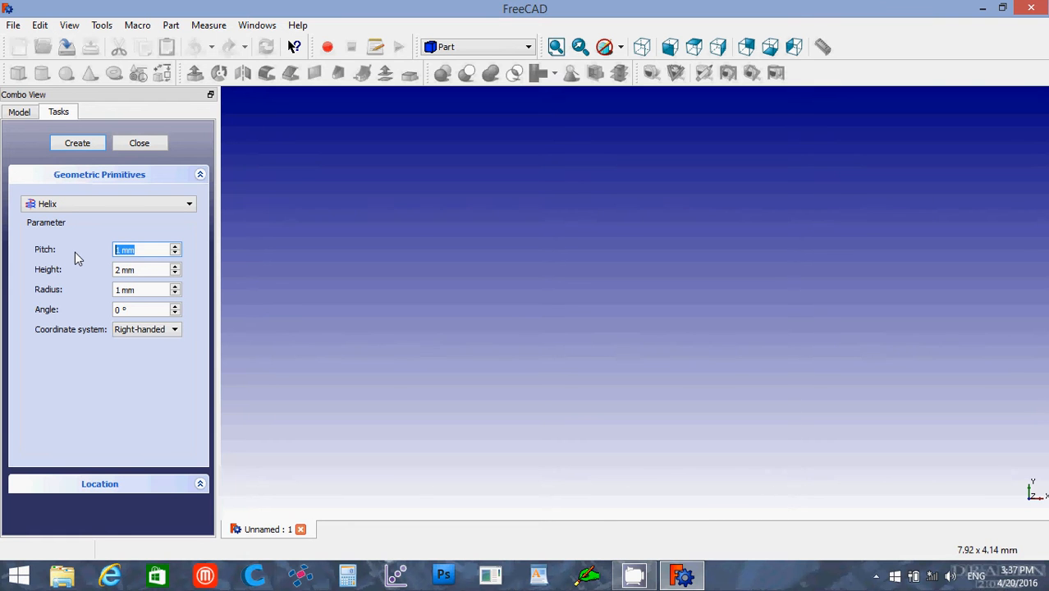
{"action": "type", "text": "3"}
{"action": "left_click", "coordinate": [141, 269]}
{"action": "left_click_drag", "start_coordinate": [141, 269], "coordinate": [112, 274]}
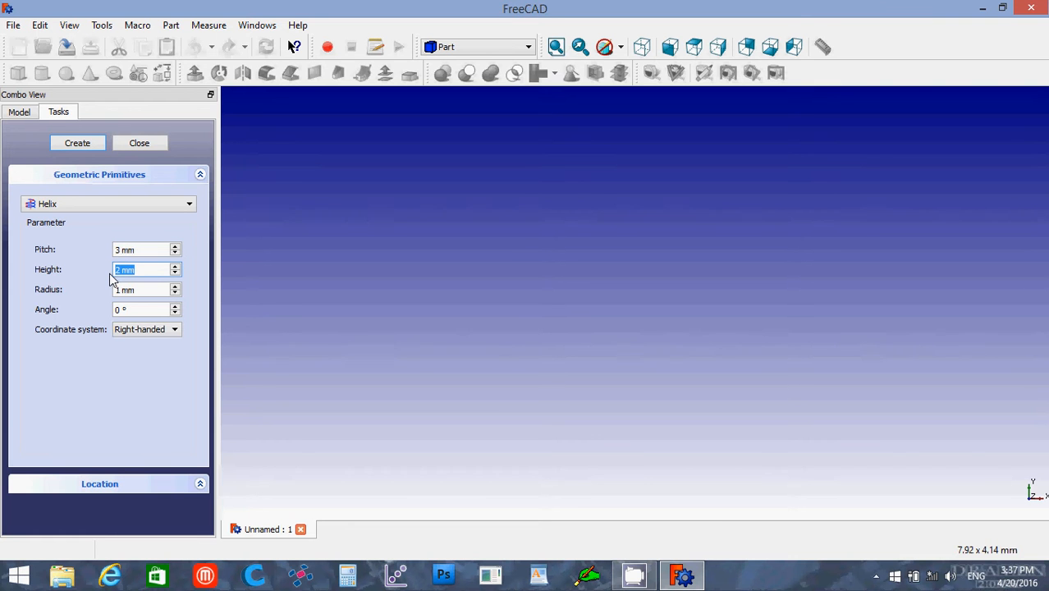
{"action": "type", "text": "20"}
{"action": "left_click", "coordinate": [135, 289]}
{"action": "left_click_drag", "start_coordinate": [136, 289], "coordinate": [109, 290]}
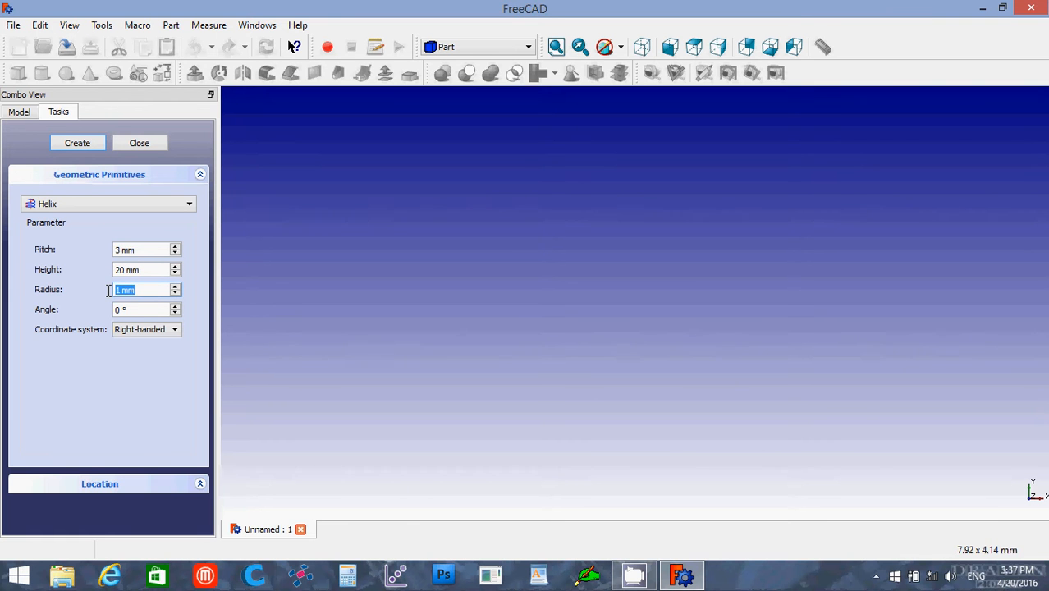
{"action": "type", "text": "5"}
Keep the helix's coordinate system Right-handed, create the helix and close the primitive settings.
{"action": "left_click", "coordinate": [174, 329]}
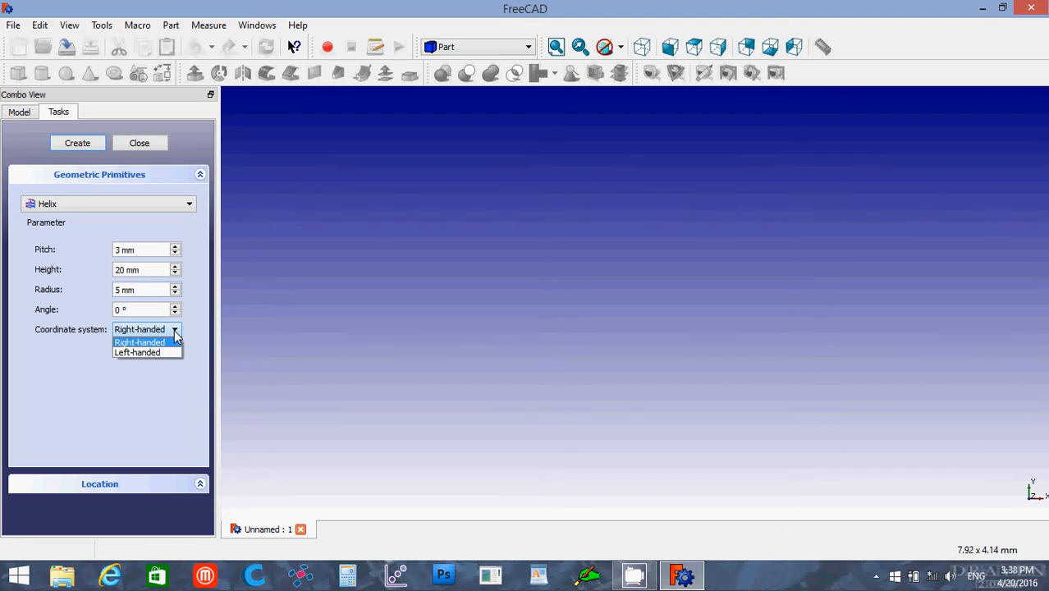
{"action": "left_click", "coordinate": [174, 330]}
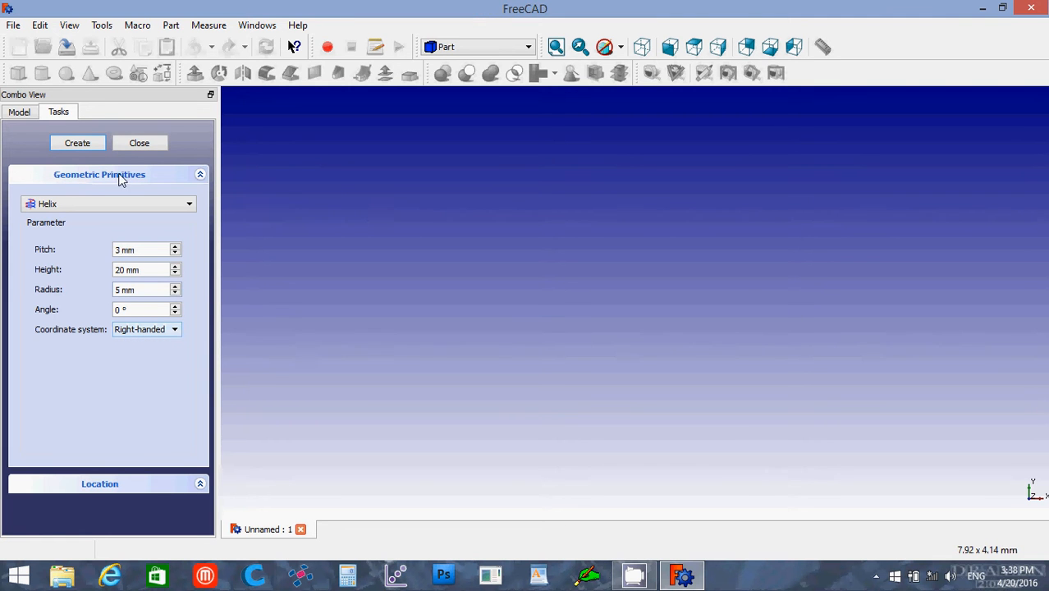
{"action": "left_click", "coordinate": [76, 144]}
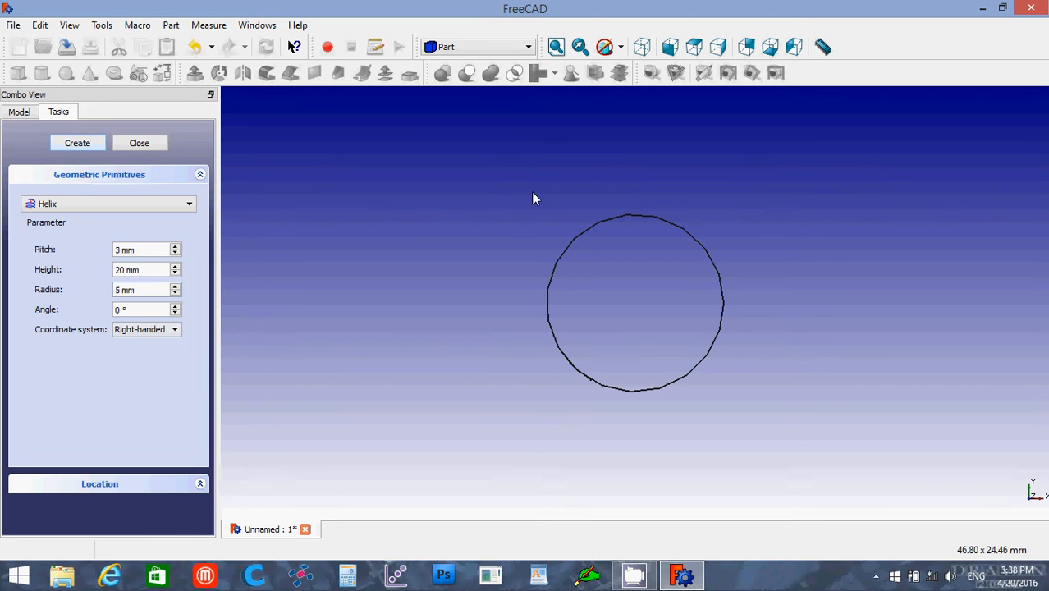
{"action": "left_click", "coordinate": [148, 146]}
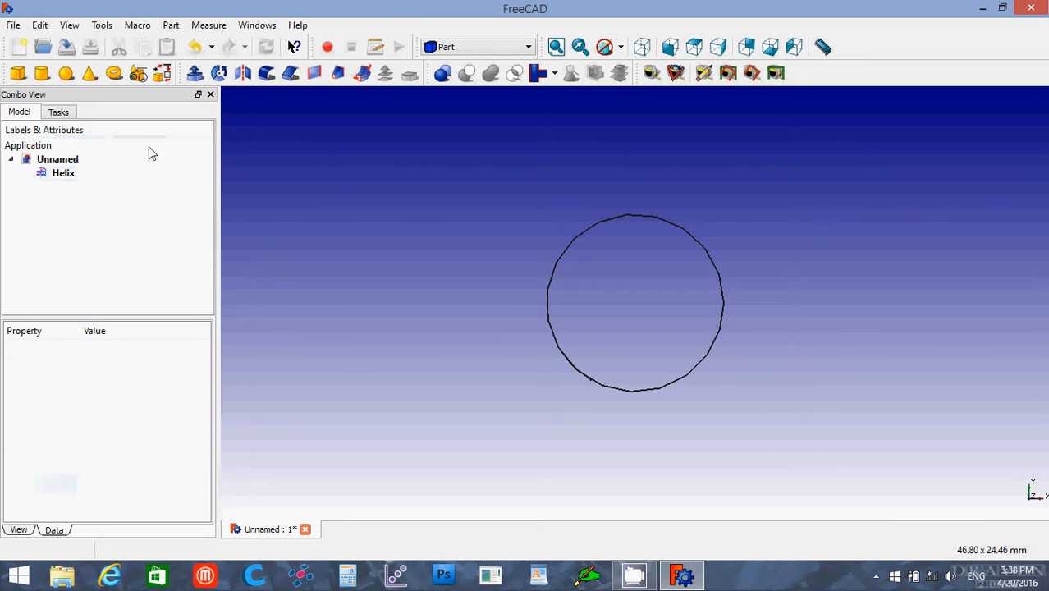
Switch to the Part Design workbench and create a new sketch on the XZ-Plane with 0 mm offset.
{"action": "left_click", "coordinate": [644, 49]}
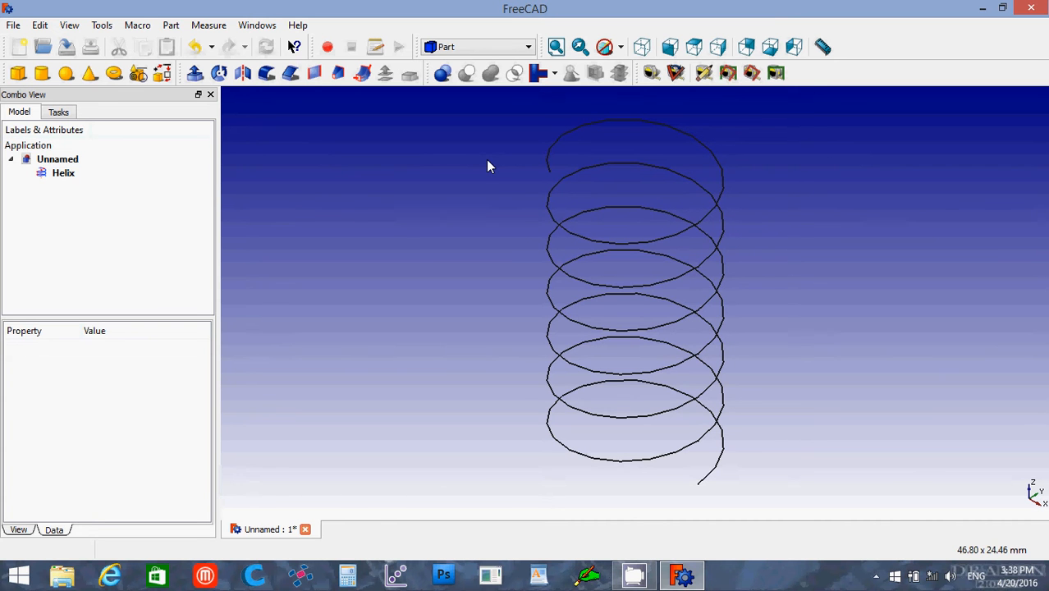
{"action": "left_click", "coordinate": [670, 48]}
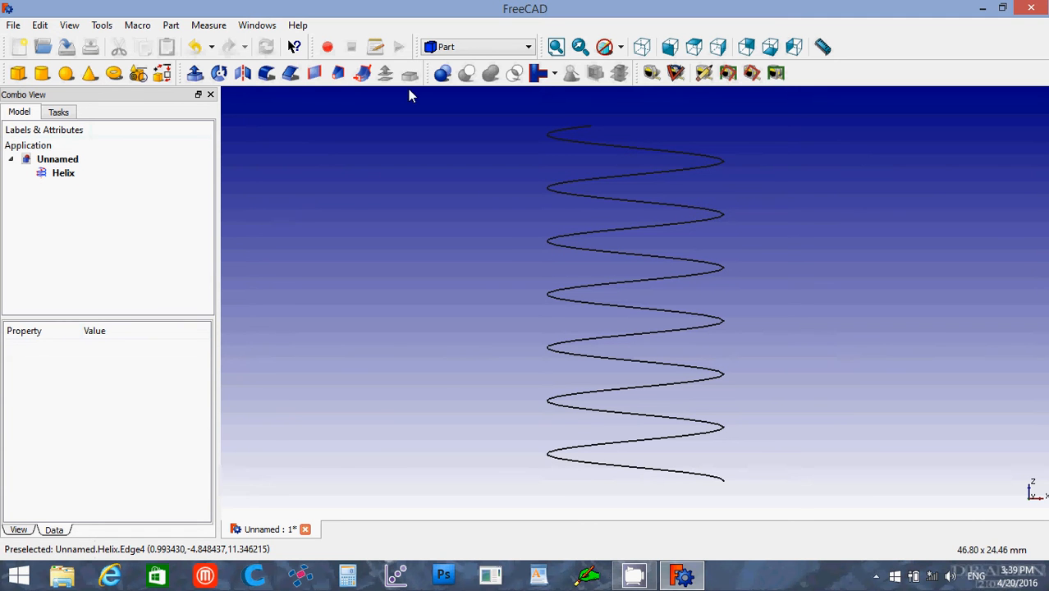
{"action": "left_click", "coordinate": [457, 47]}
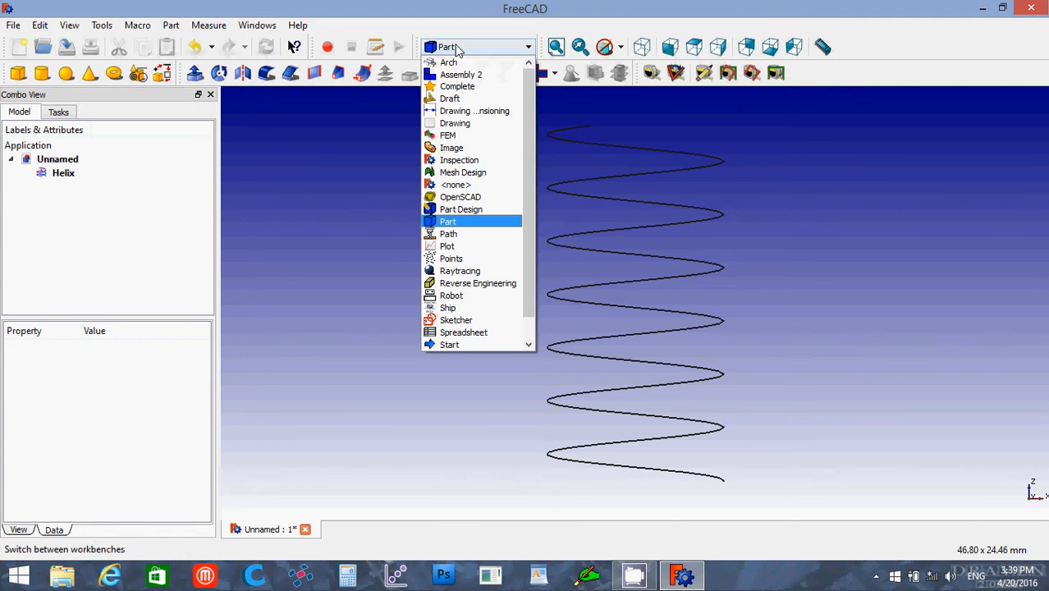
{"action": "left_click", "coordinate": [466, 211]}
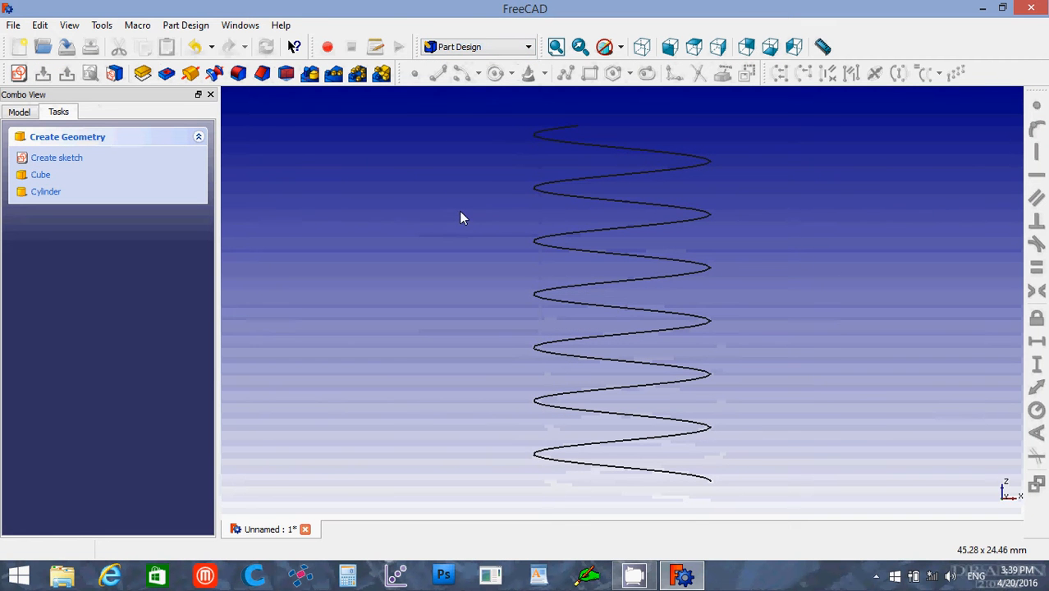
{"action": "left_click", "coordinate": [18, 75]}
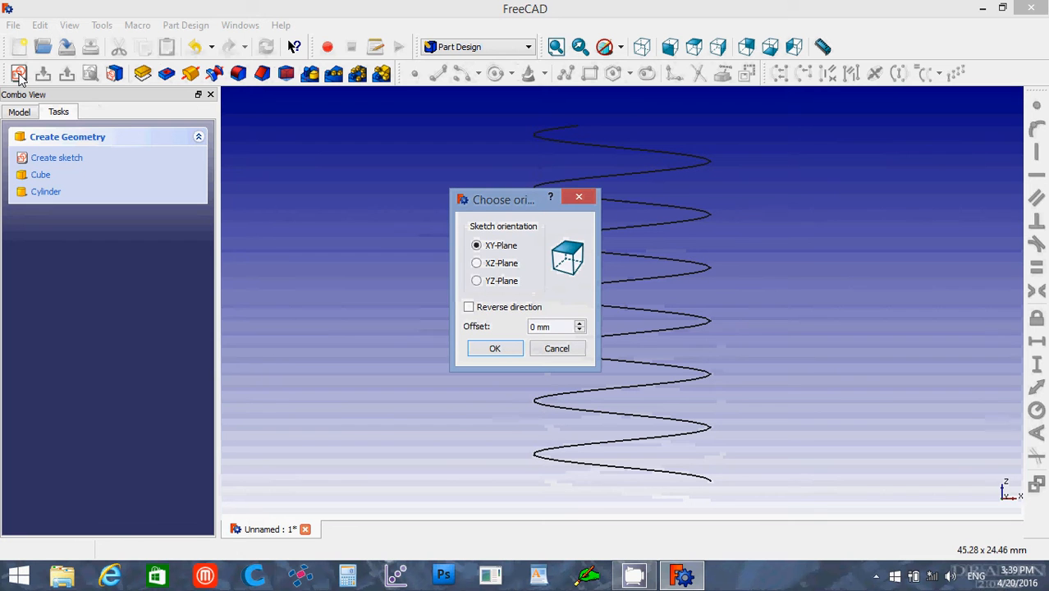
{"action": "left_click", "coordinate": [477, 264]}
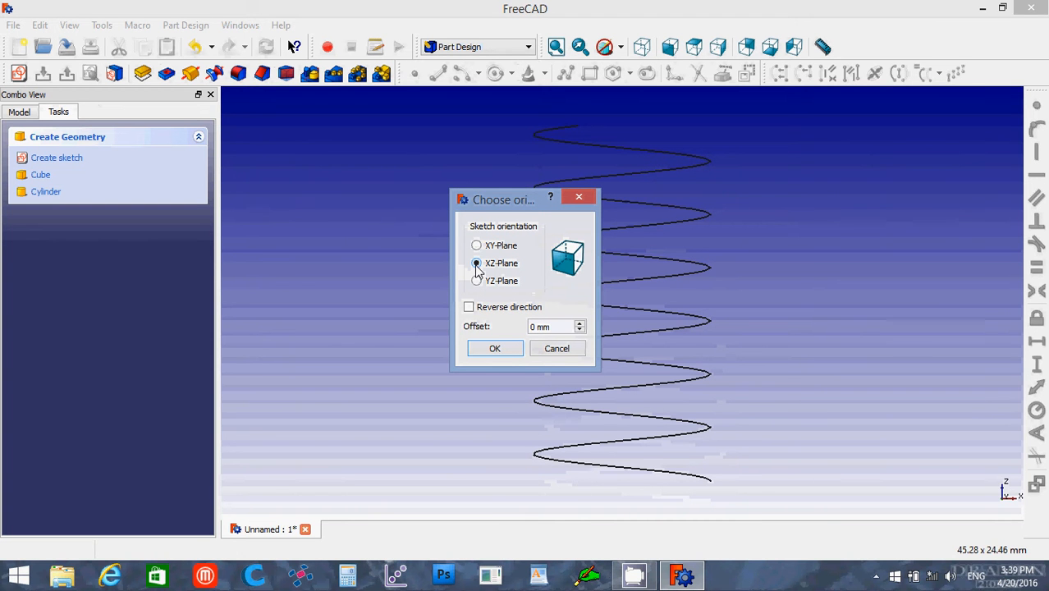
{"action": "left_click", "coordinate": [502, 351]}
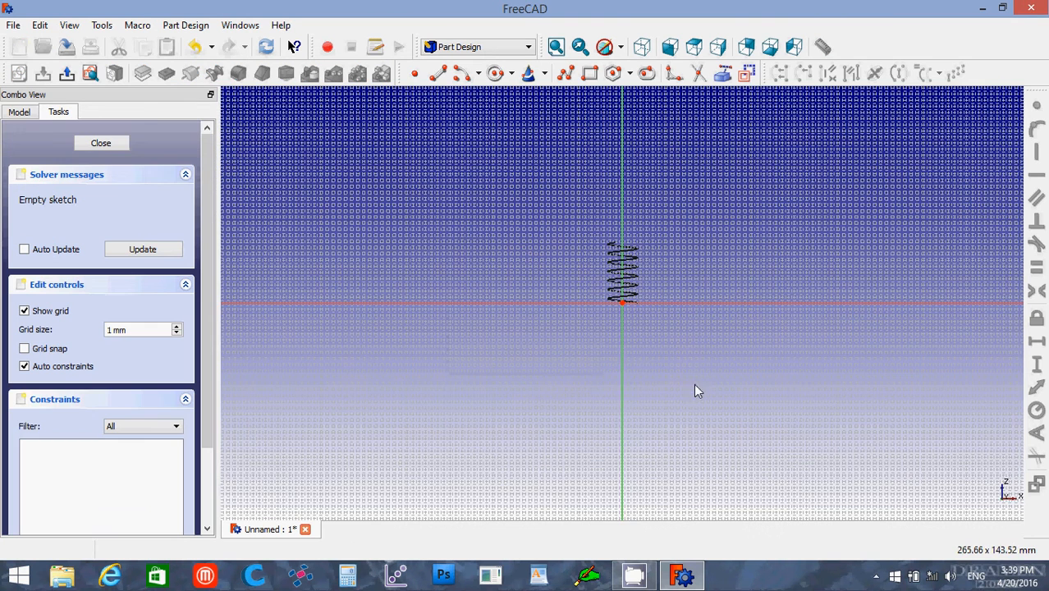
Sketch a closed polyline triangle from the helix's lower end, about 2.8 mm tall along its vertical side, with its apex about 2 mm outward.
{"action": "scroll", "coordinate": [634, 376], "scroll_direction": "up", "scroll_amount": 3}
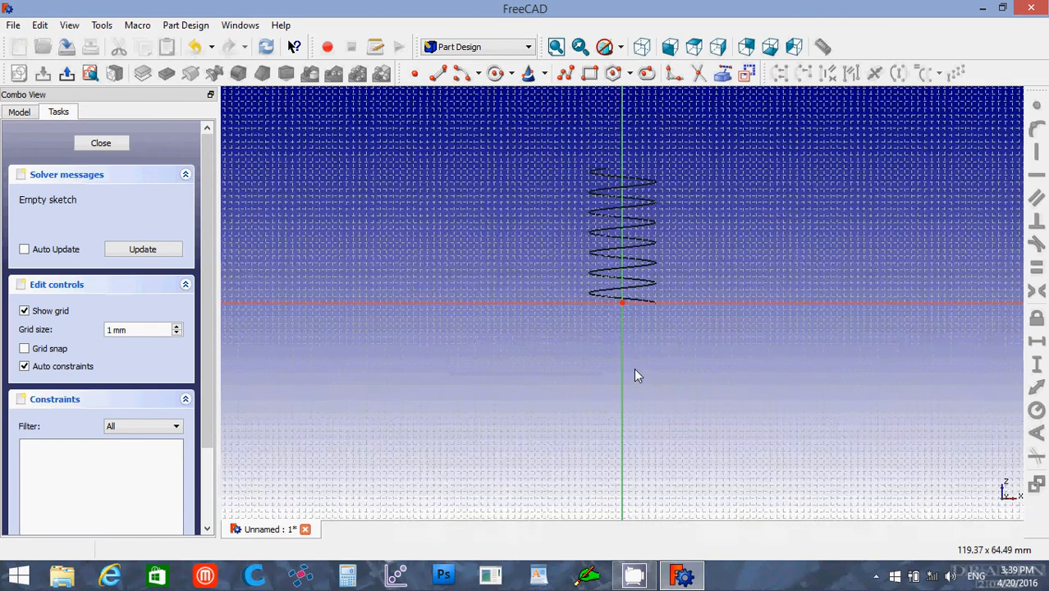
{"action": "scroll", "coordinate": [634, 376], "scroll_direction": "up", "scroll_amount": 6}
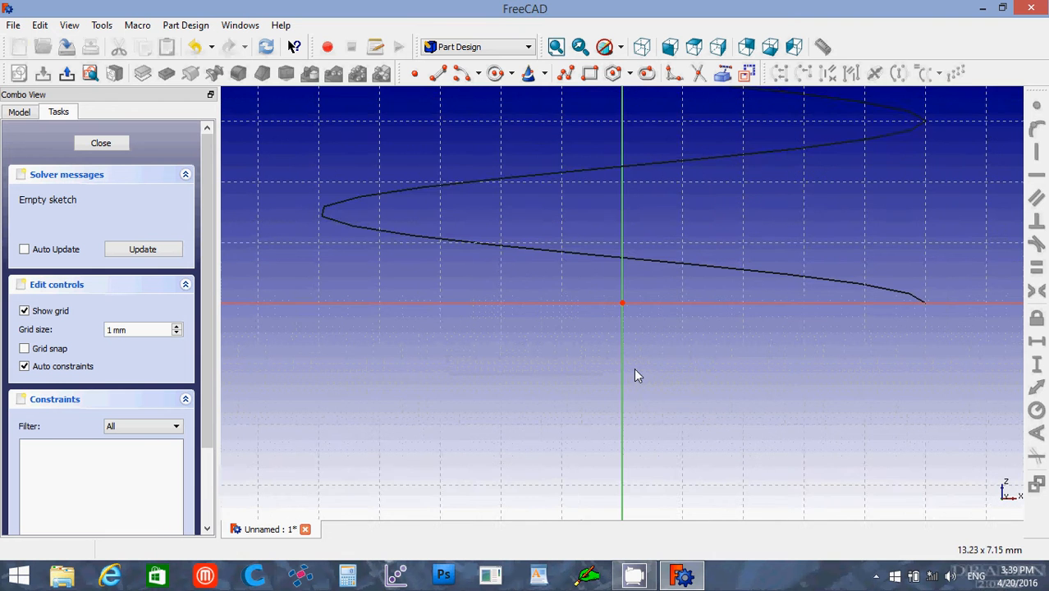
{"action": "scroll", "coordinate": [635, 370], "scroll_direction": "down", "scroll_amount": 1}
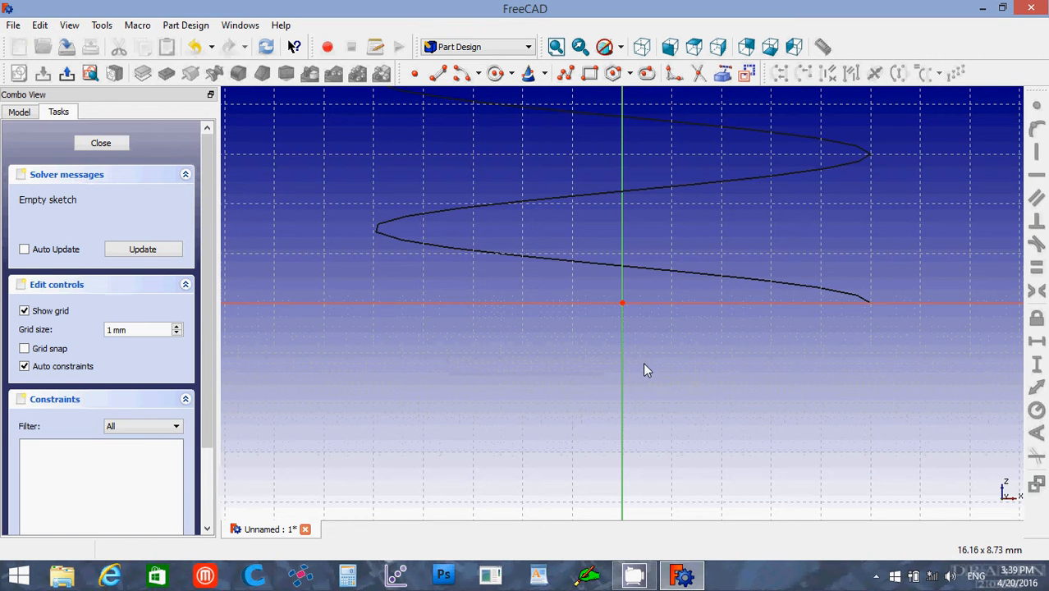
{"action": "key", "text": "Right"}
{"action": "key", "text": "Right"}
{"action": "key", "text": "Right"}
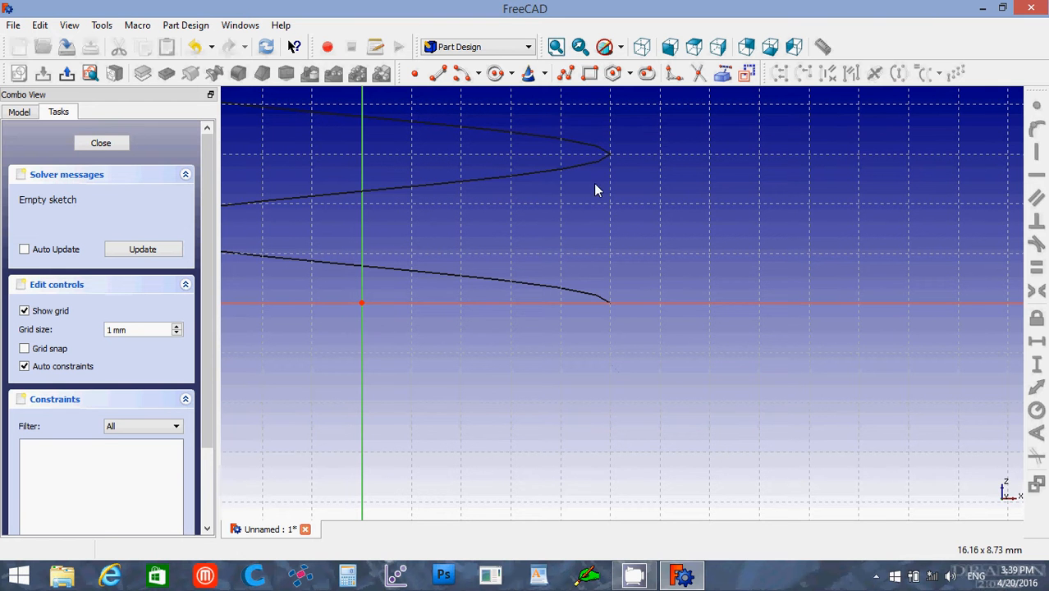
{"action": "left_click", "coordinate": [565, 76]}
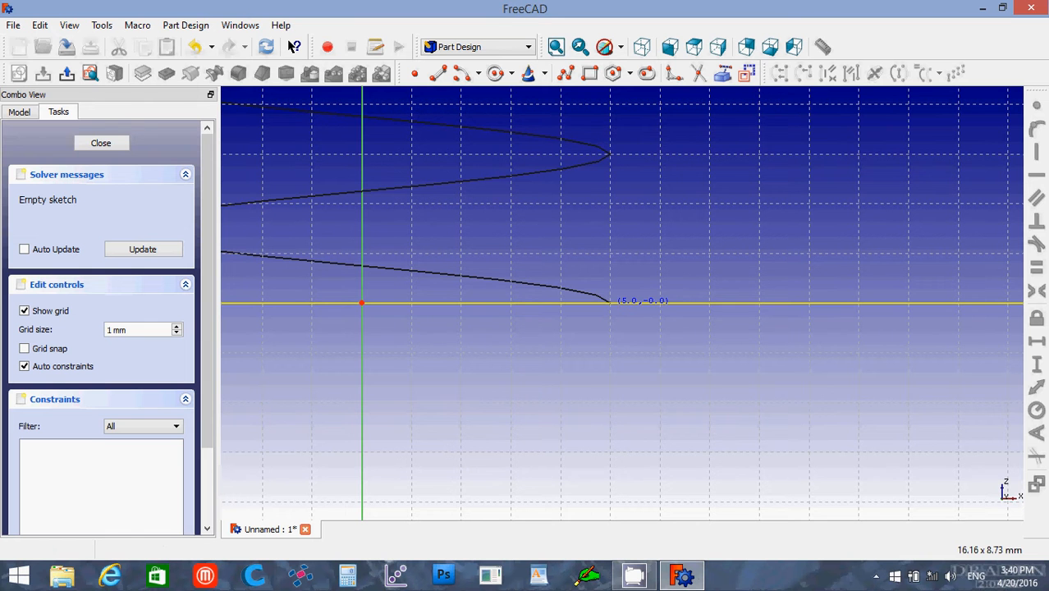
{"action": "left_click", "coordinate": [609, 303]}
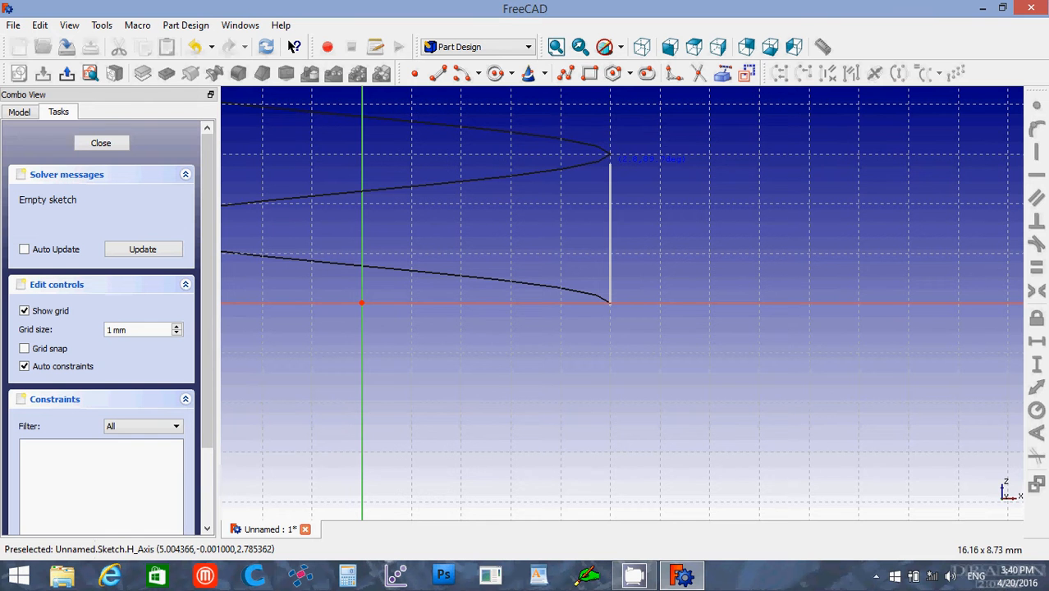
{"action": "left_click", "coordinate": [609, 162]}
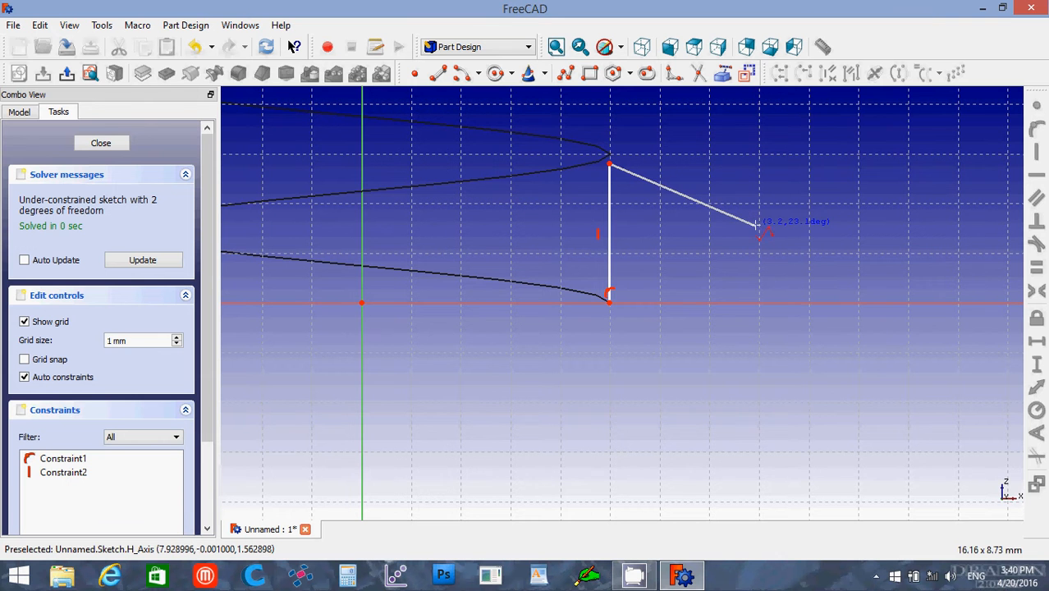
{"action": "left_click", "coordinate": [710, 230]}
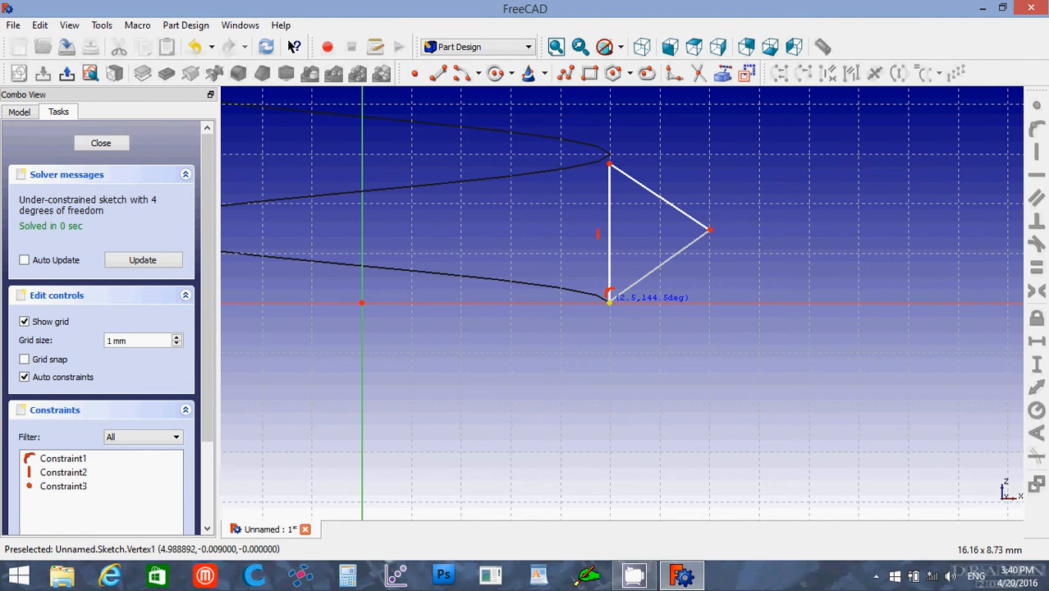
{"action": "left_click", "coordinate": [609, 303]}
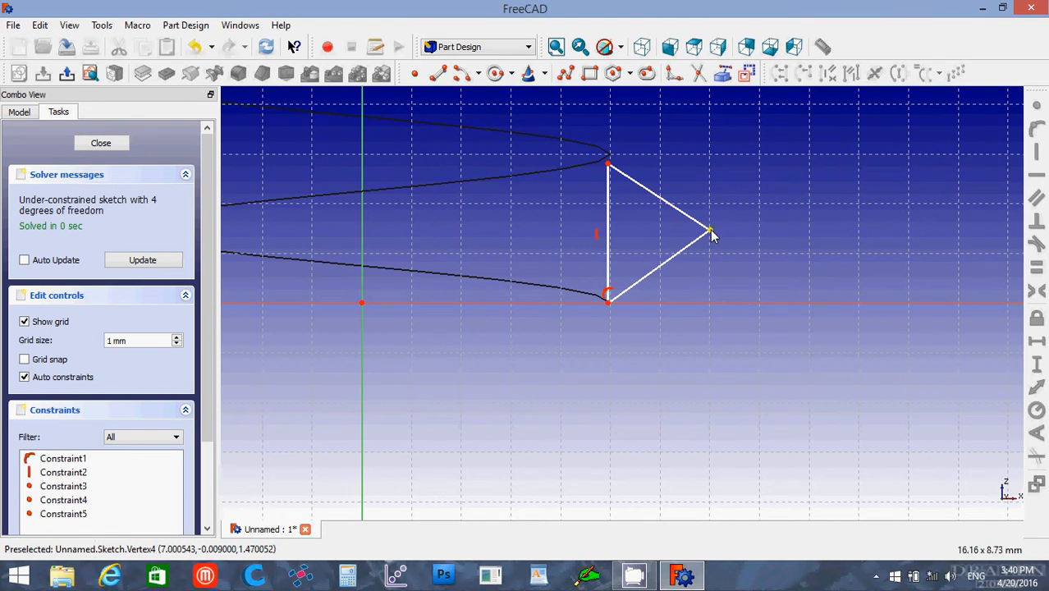
Finish and close the triangular thread profile sketch, and switch to the Part workbench.
{"action": "left_click_drag", "start_coordinate": [711, 230], "coordinate": [712, 230]}
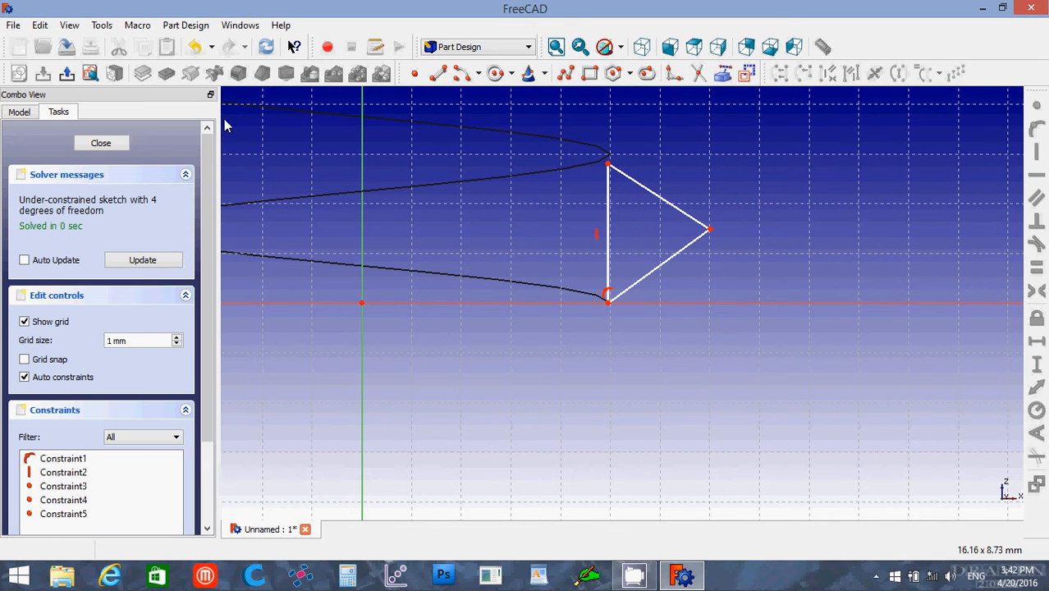
{"action": "left_click", "coordinate": [96, 146]}
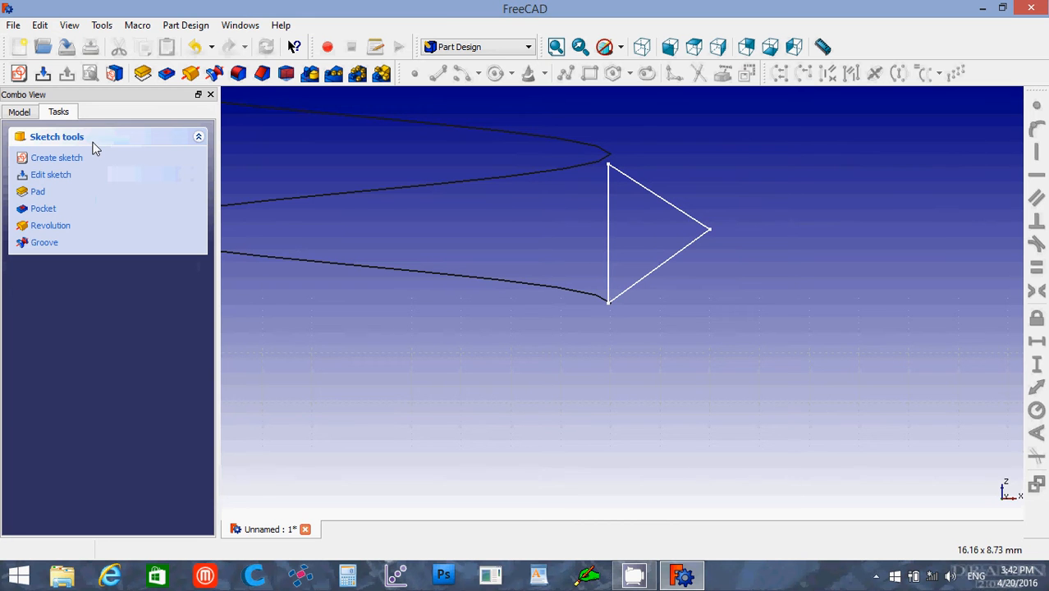
{"action": "left_click", "coordinate": [556, 50]}
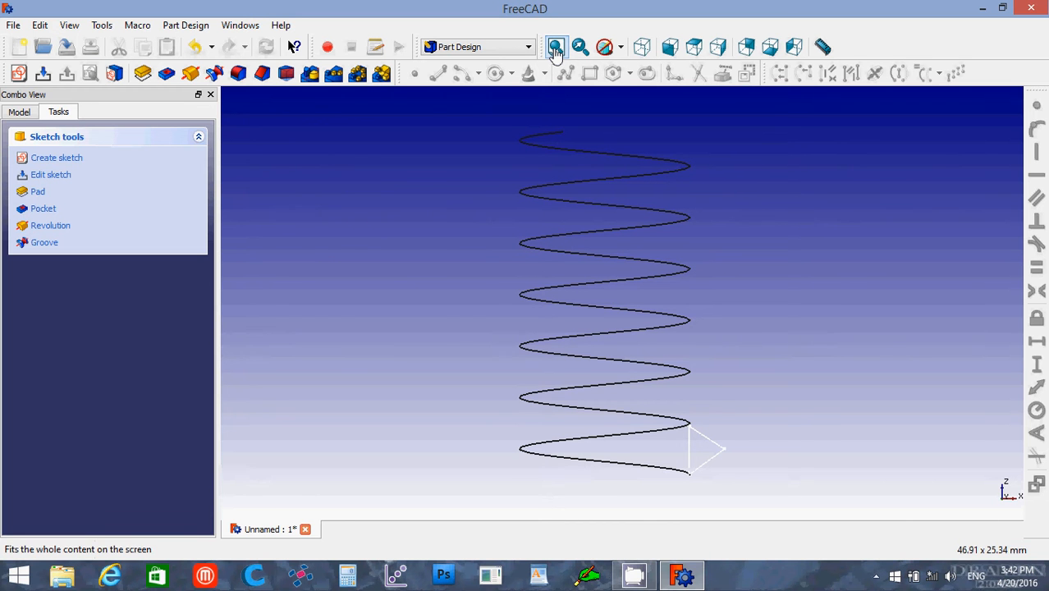
{"action": "left_click", "coordinate": [489, 49]}
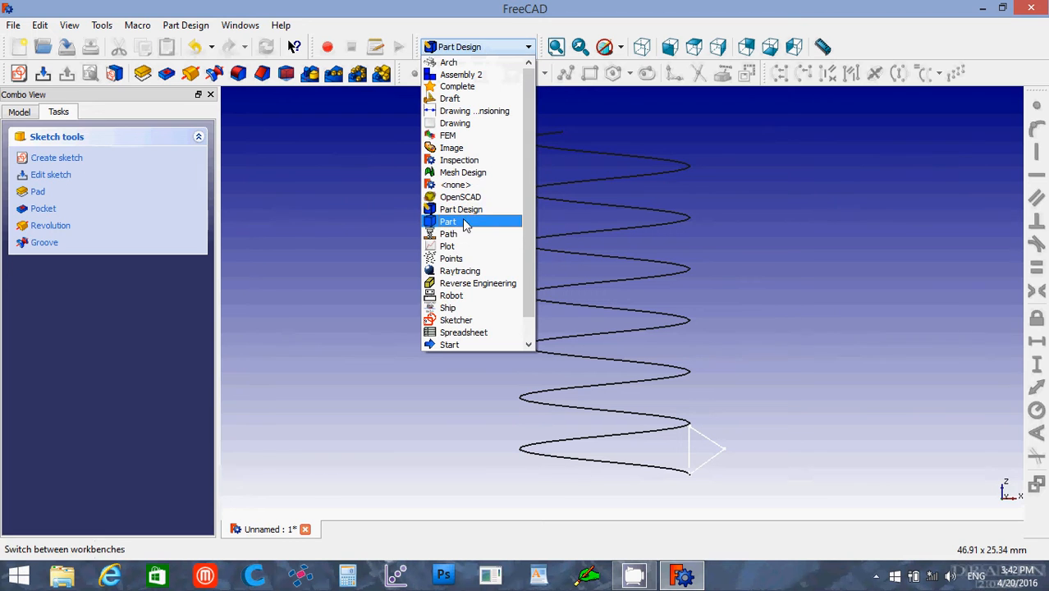
{"action": "left_click", "coordinate": [465, 223]}
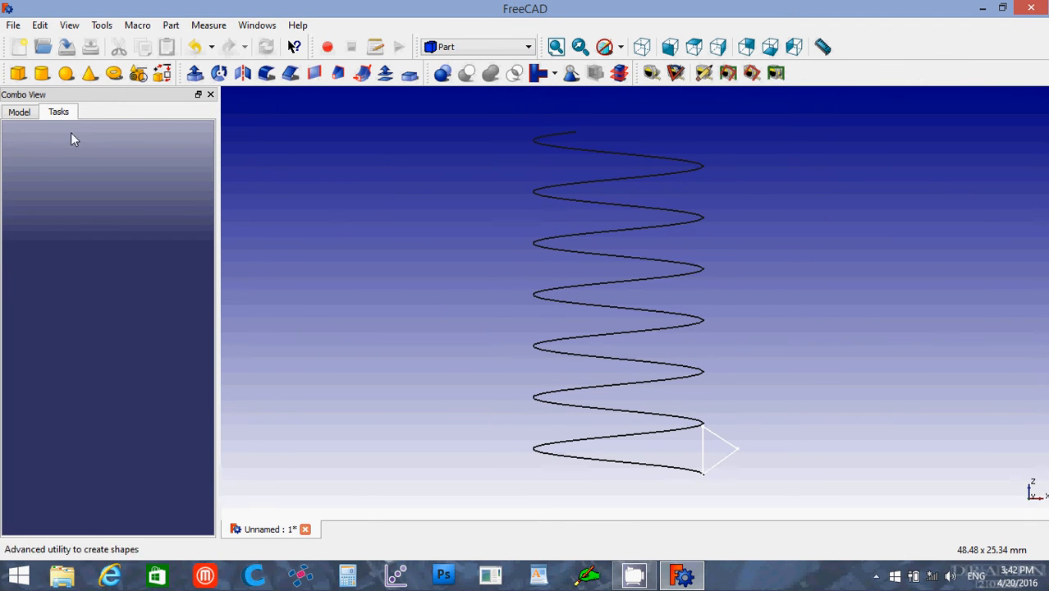
{"action": "left_click", "coordinate": [30, 112]}
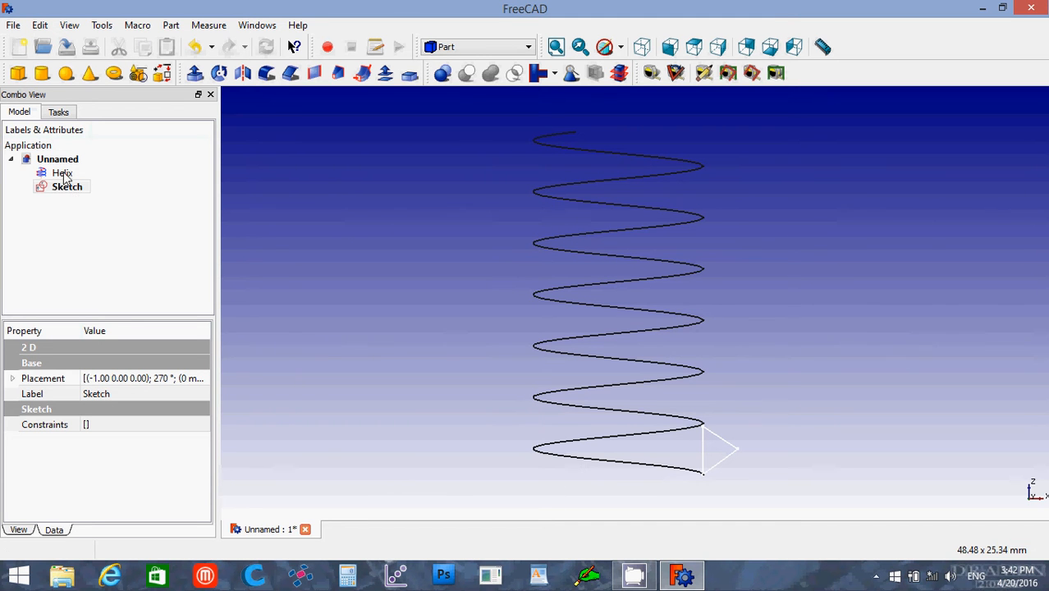
Sweep the triangular sketch along the helix path with Create solid and Frenet enabled.
{"action": "left_click", "coordinate": [363, 73]}
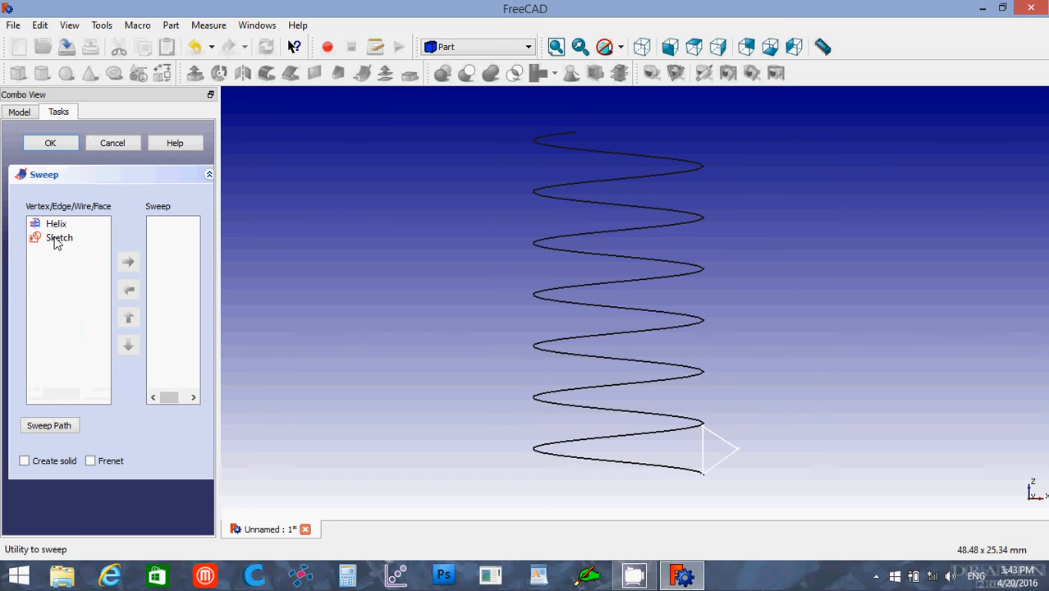
{"action": "left_click", "coordinate": [57, 241]}
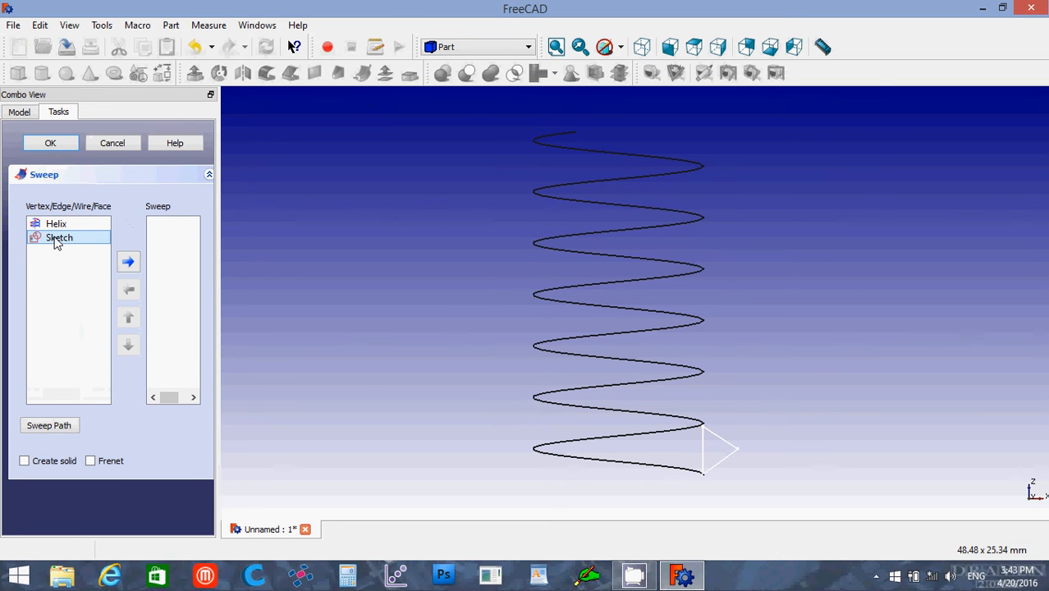
{"action": "left_click", "coordinate": [129, 263]}
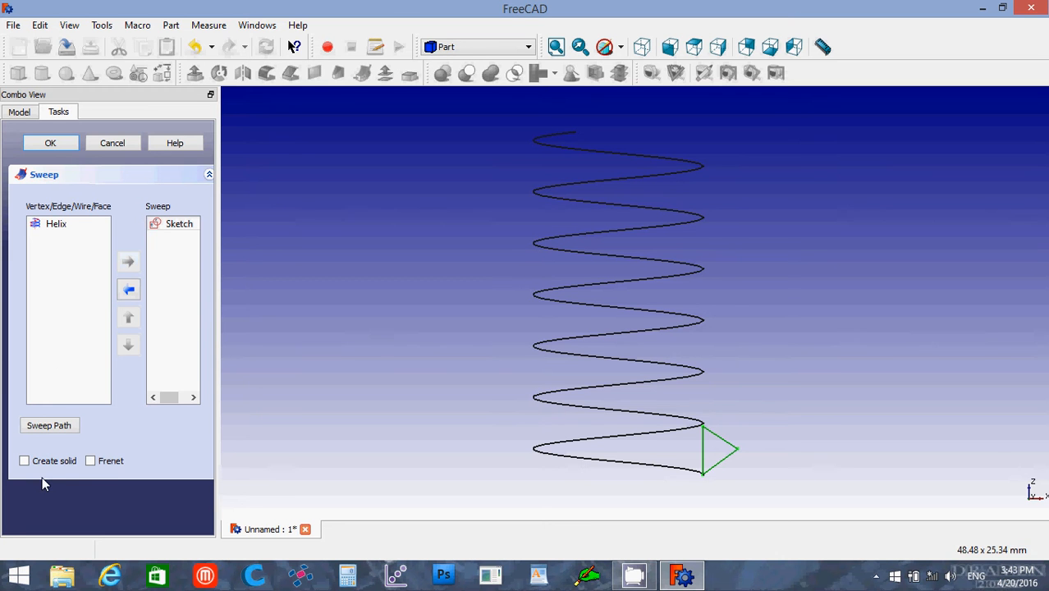
{"action": "left_click", "coordinate": [24, 463]}
{"action": "left_click", "coordinate": [19, 115]}
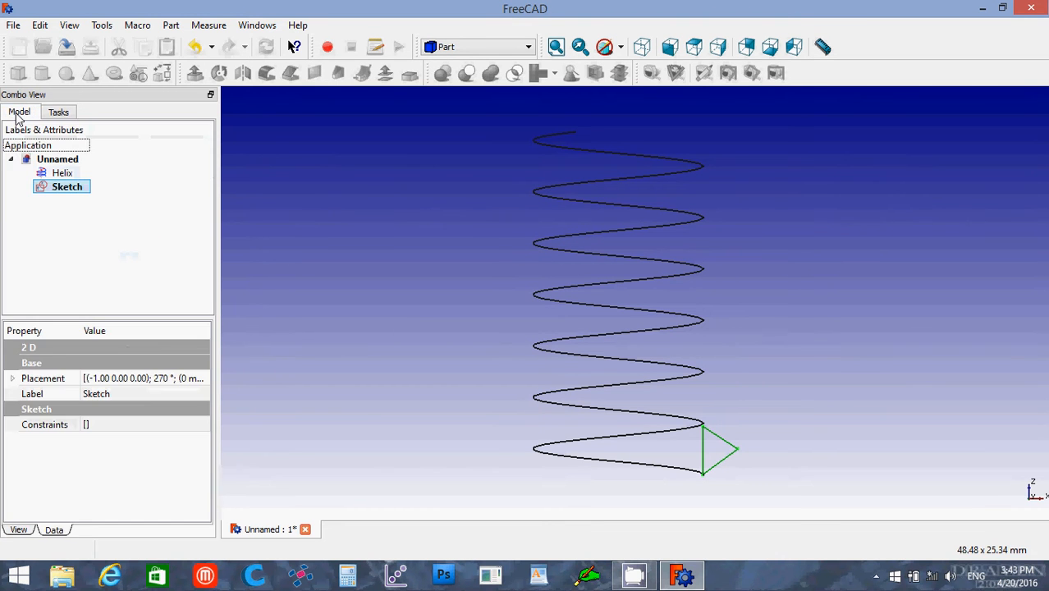
{"action": "left_click", "coordinate": [62, 173]}
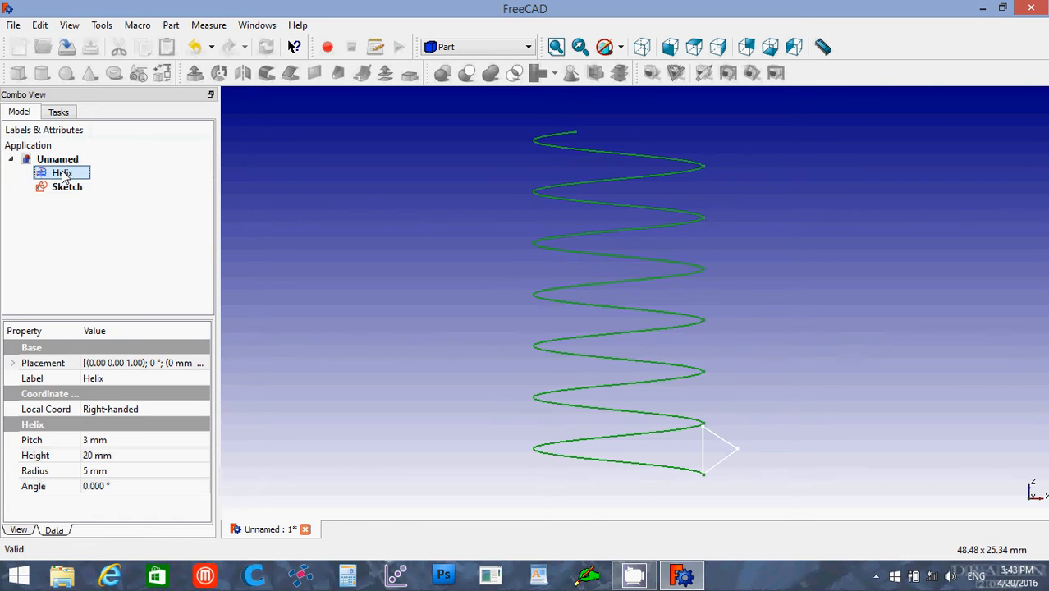
{"action": "left_click", "coordinate": [59, 117]}
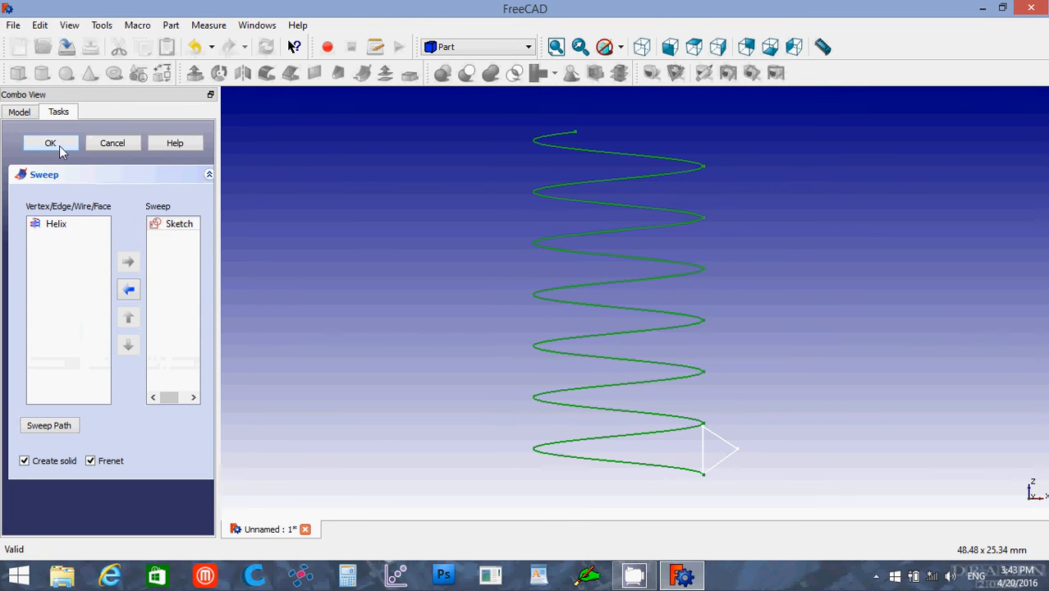
{"action": "left_click", "coordinate": [59, 146]}
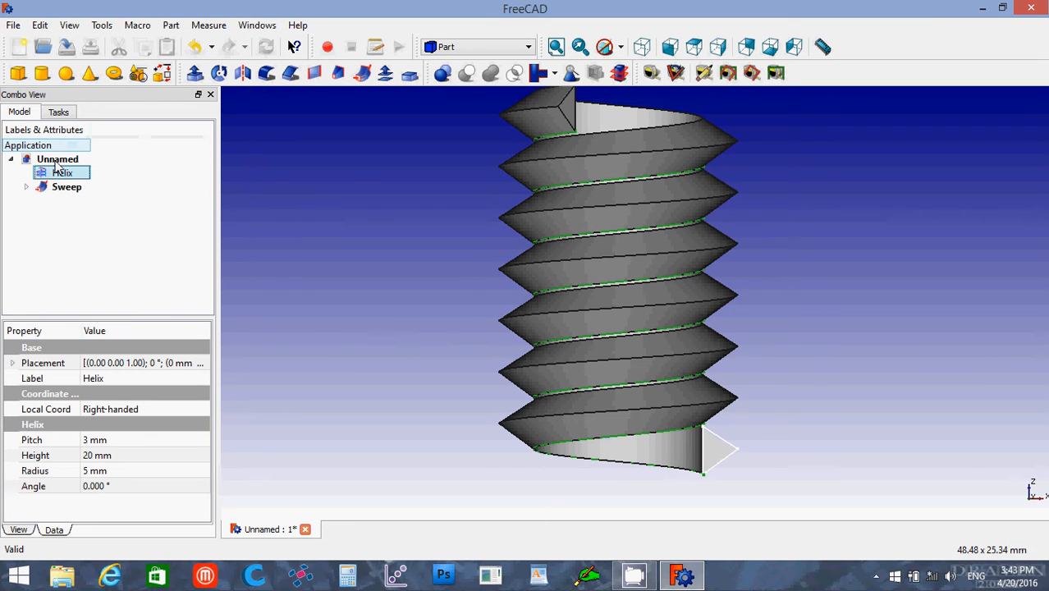
Hide the sweep's profile sketch and the original helix so only the swept thread is displayed.
{"action": "left_click", "coordinate": [26, 188]}
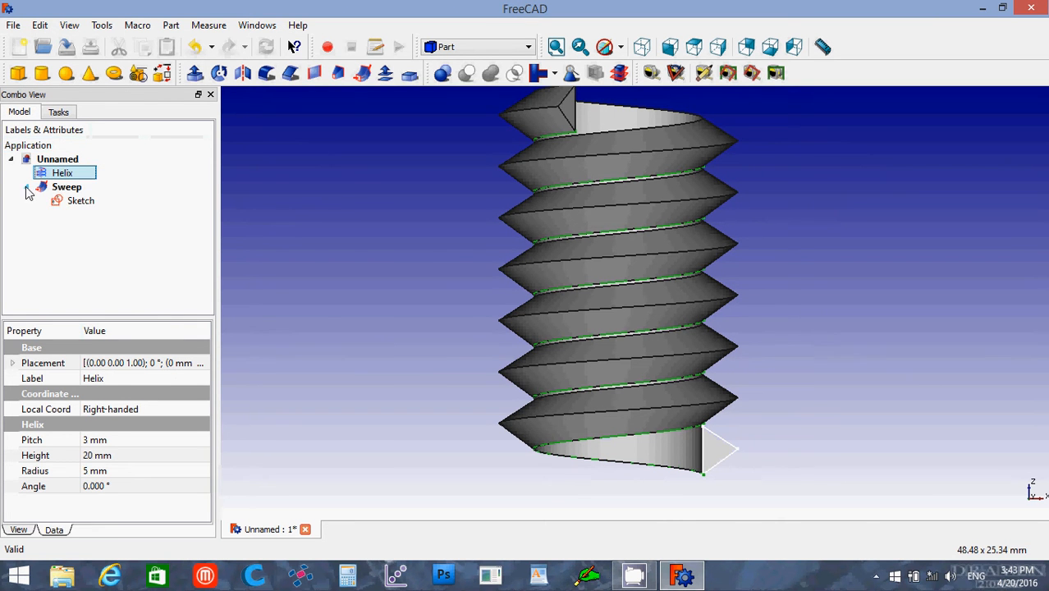
{"action": "left_click", "coordinate": [67, 188]}
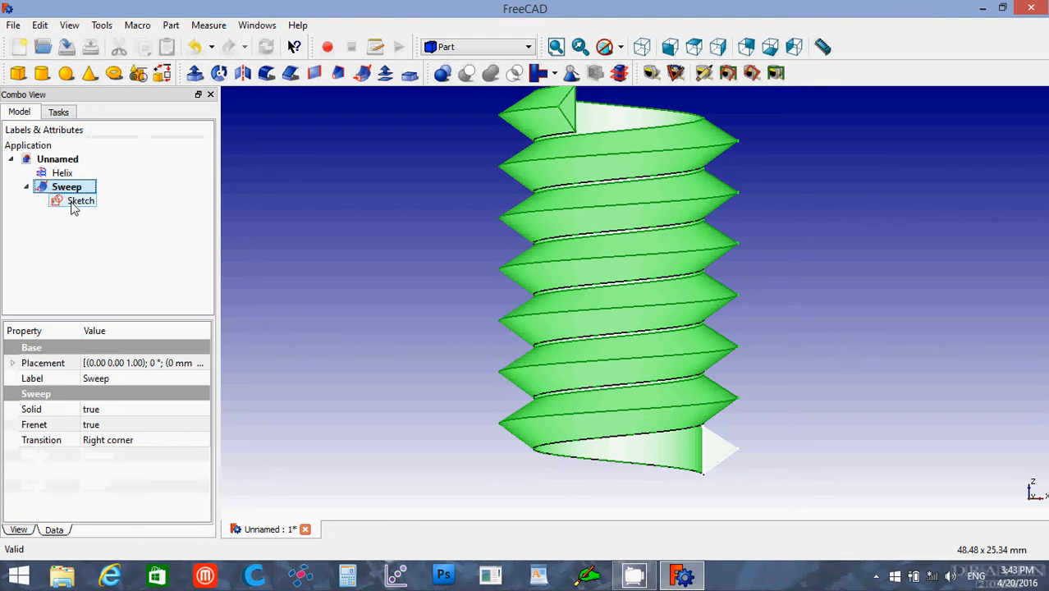
{"action": "left_click", "coordinate": [72, 206]}
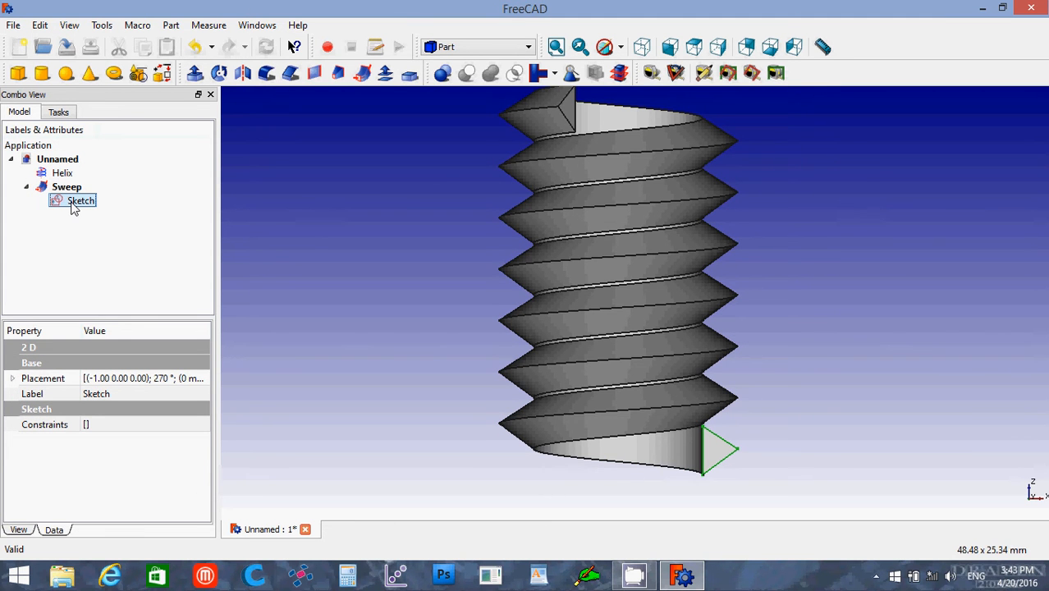
{"action": "key", "text": "space"}
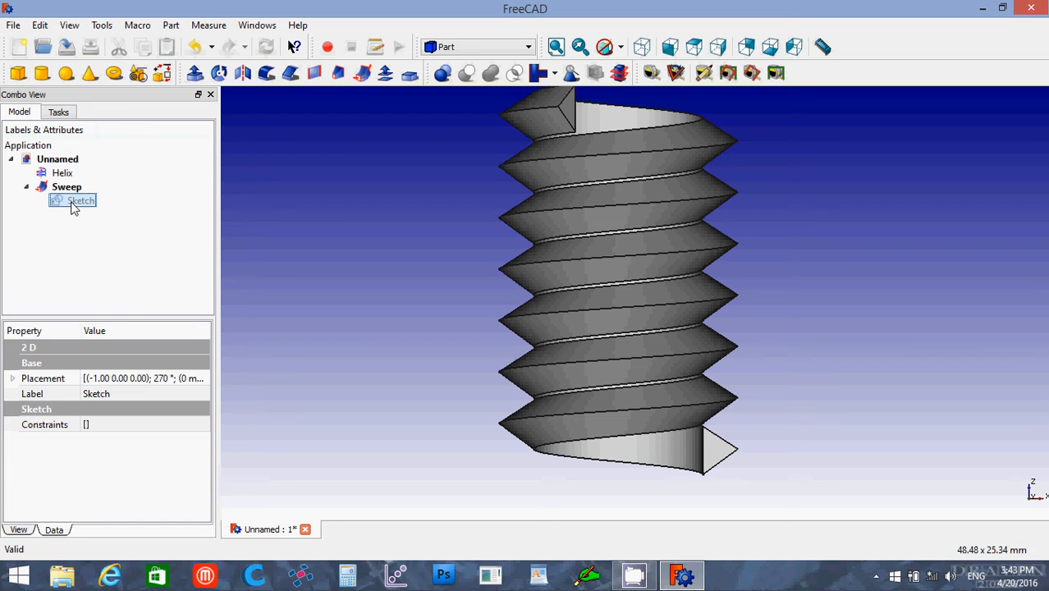
{"action": "left_click", "coordinate": [26, 187]}
{"action": "left_click", "coordinate": [45, 178]}
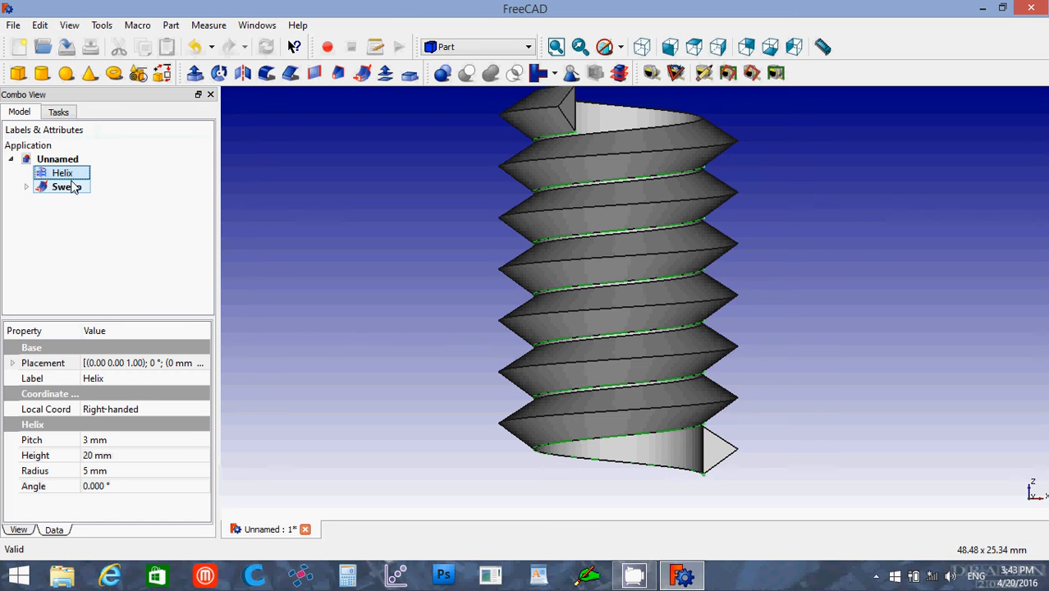
{"action": "key", "text": "space"}
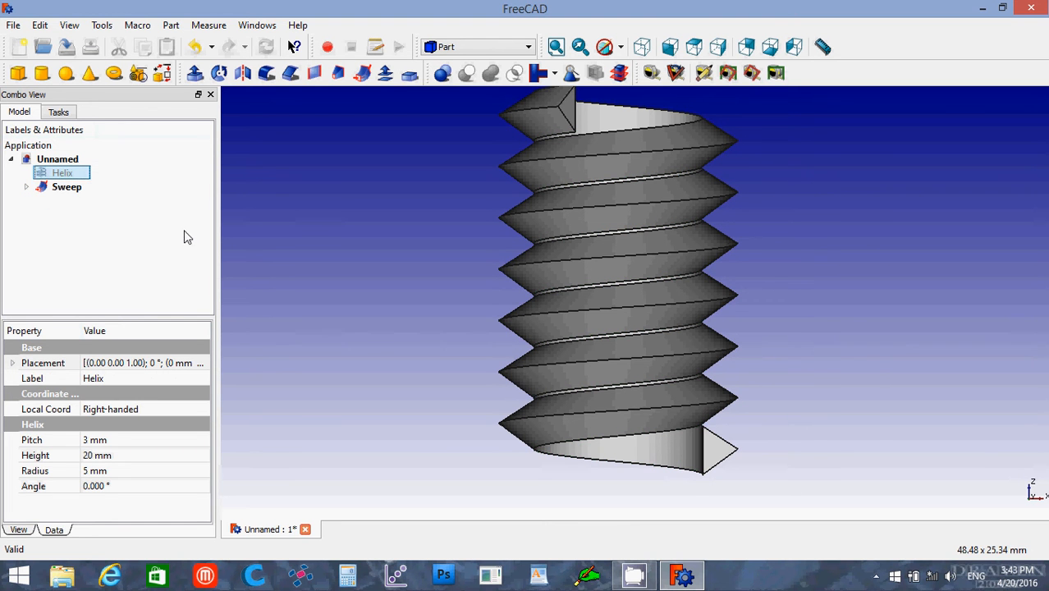
{"action": "left_click", "coordinate": [185, 237]}
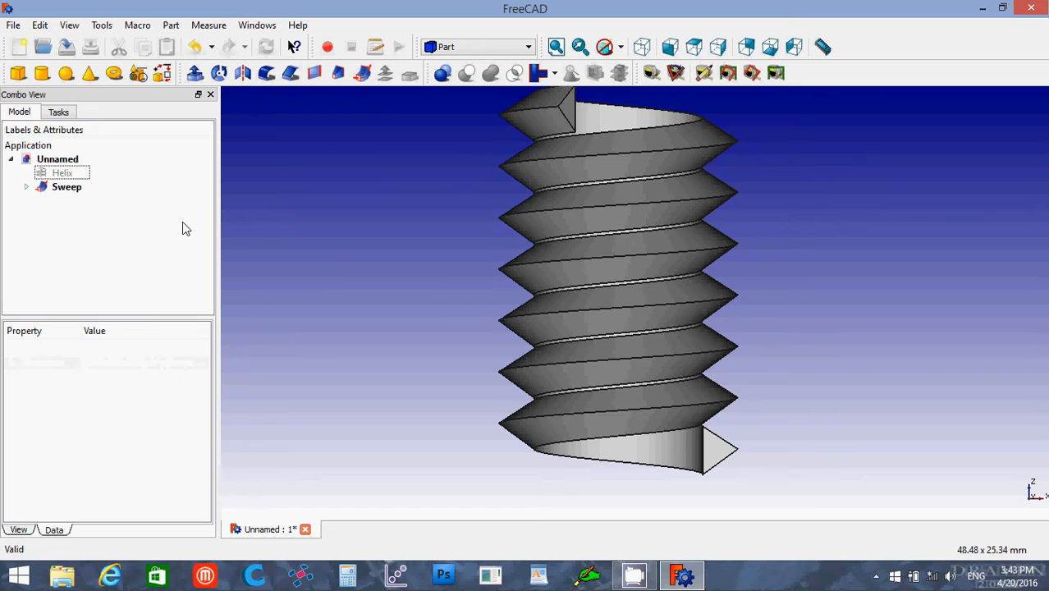
Duplicate the hidden helix and set the copy's radius to 7 mm.
{"action": "left_click", "coordinate": [59, 175]}
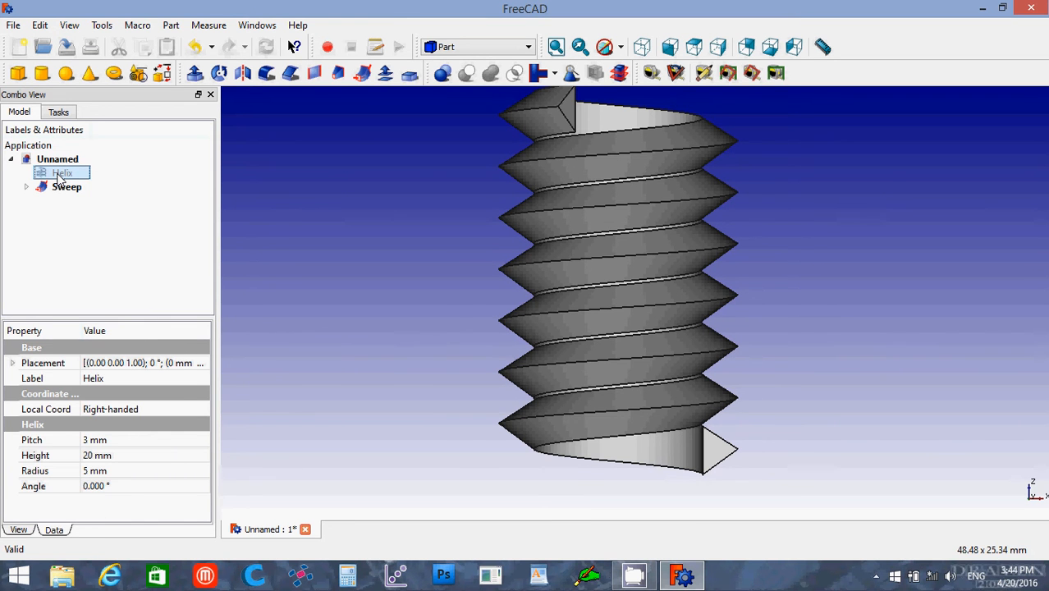
{"action": "key", "text": "ctrl+c"}
{"action": "key", "text": "ctrl+v"}
{"action": "left_click", "coordinate": [62, 202]}
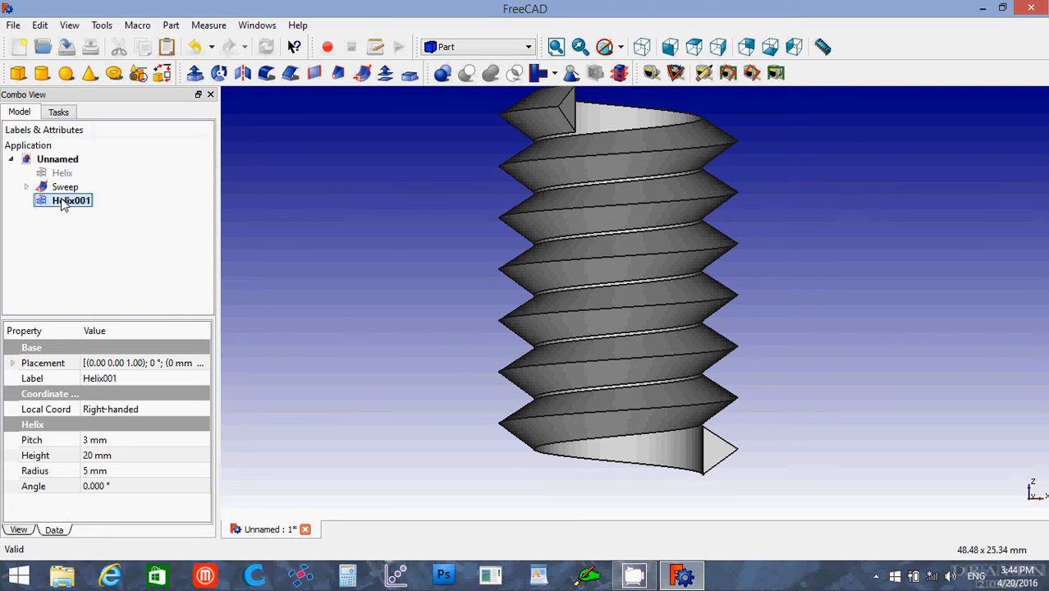
{"action": "left_click", "coordinate": [109, 474]}
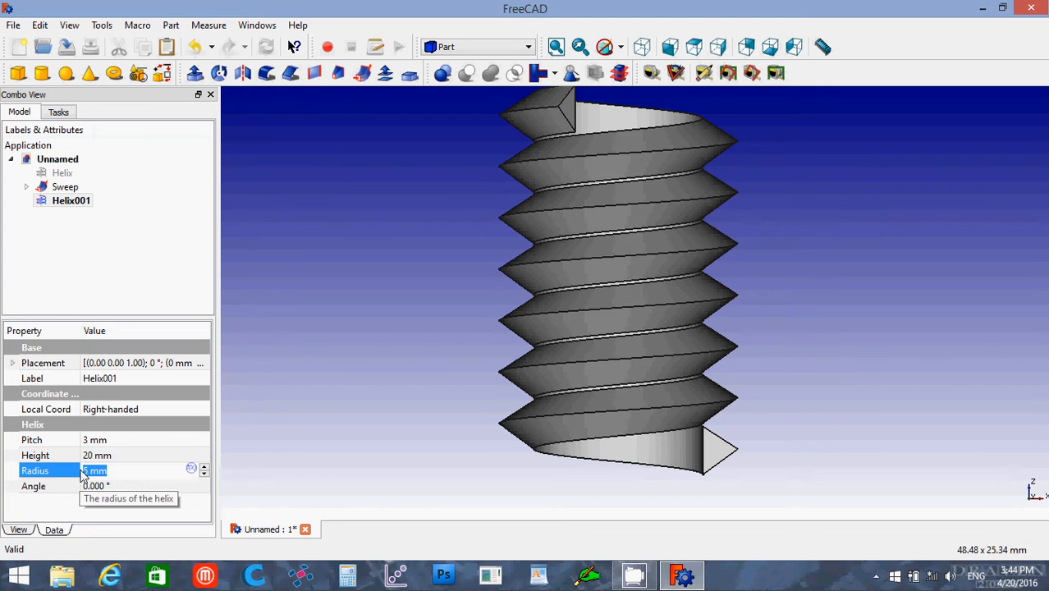
{"action": "type", "text": "7"}
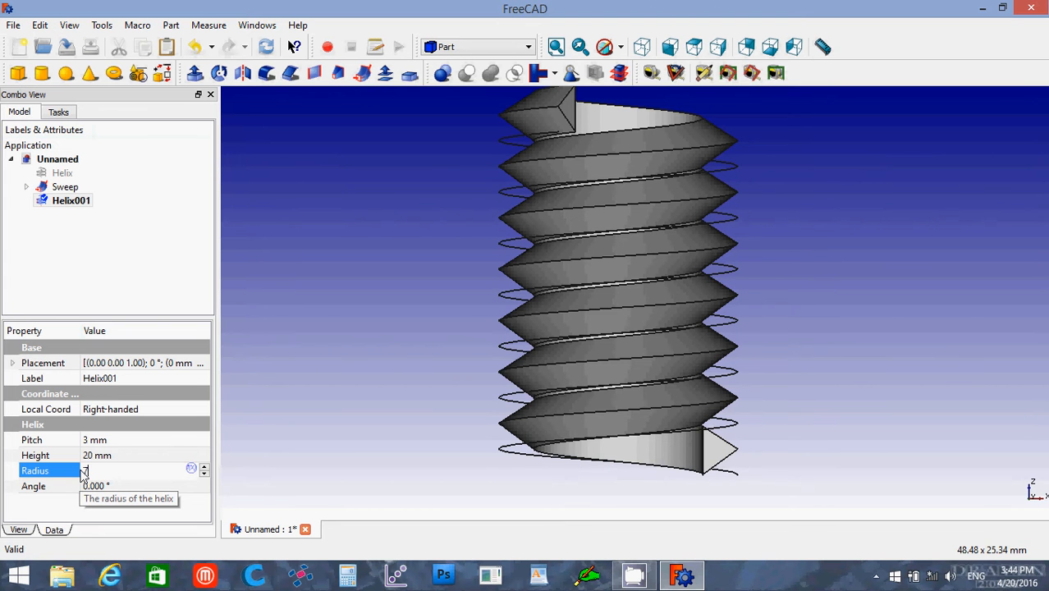
Expand the copied helix's placement and open its Z position for editing.
{"action": "left_click", "coordinate": [12, 363]}
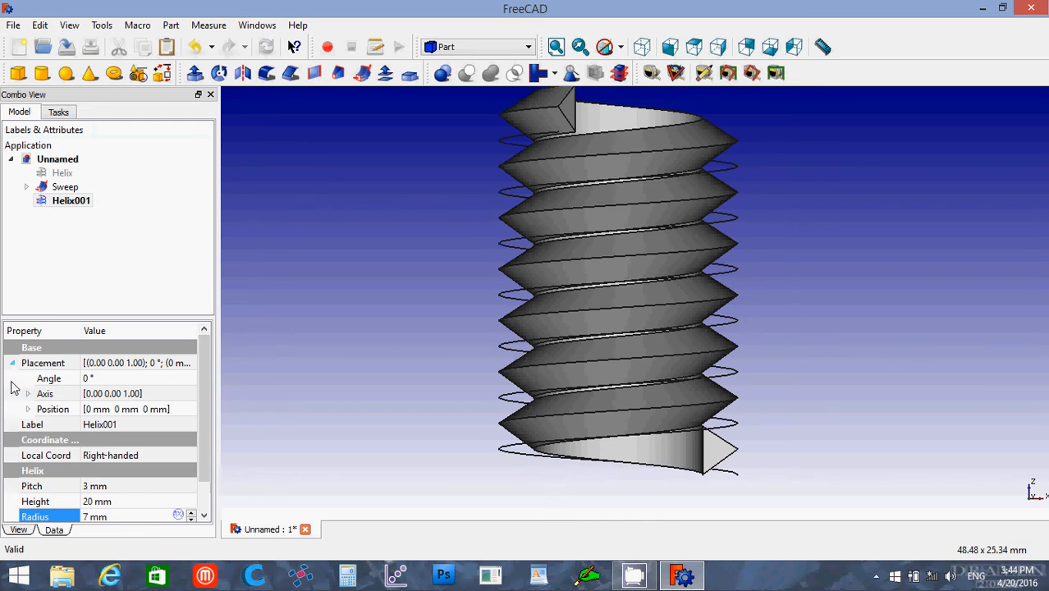
{"action": "left_click", "coordinate": [27, 409]}
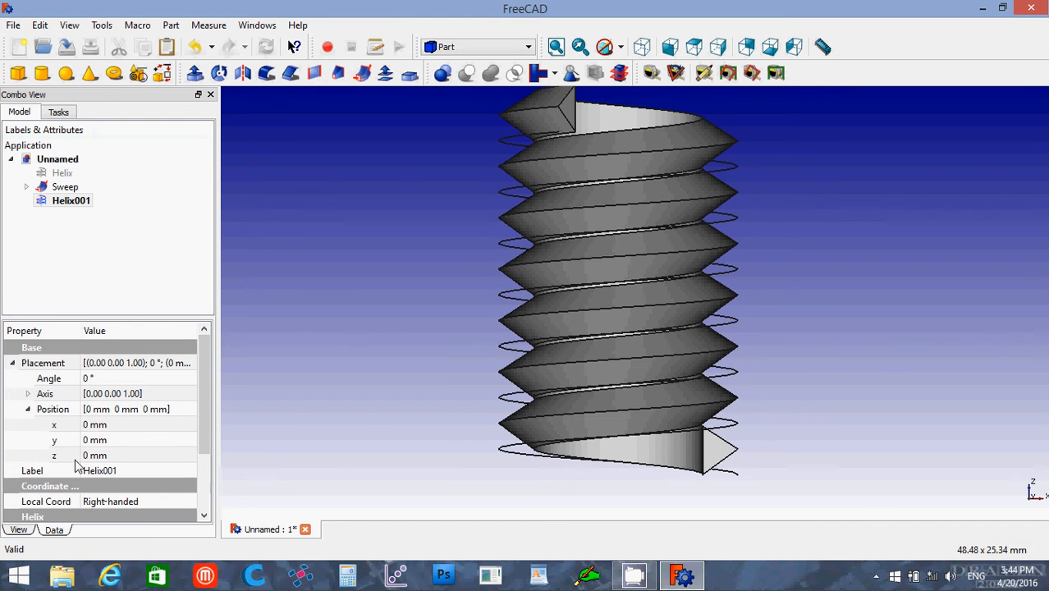
{"action": "left_click", "coordinate": [114, 455]}
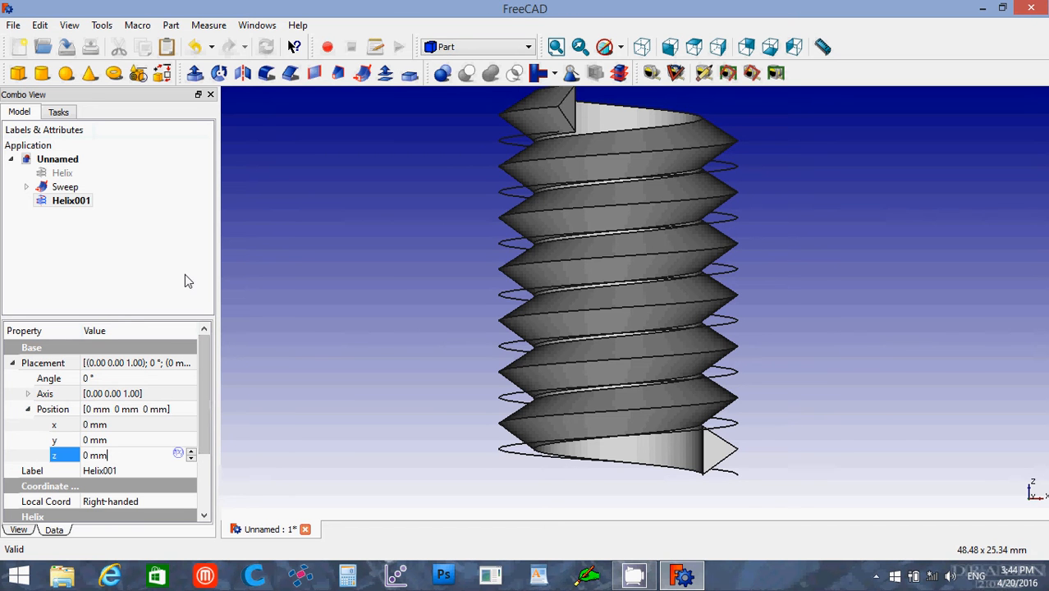
Switch to the Part Design workbench and create a second sketch on the XZ-Plane with 0 mm offset, for the copied helix.
{"action": "left_click", "coordinate": [464, 49]}
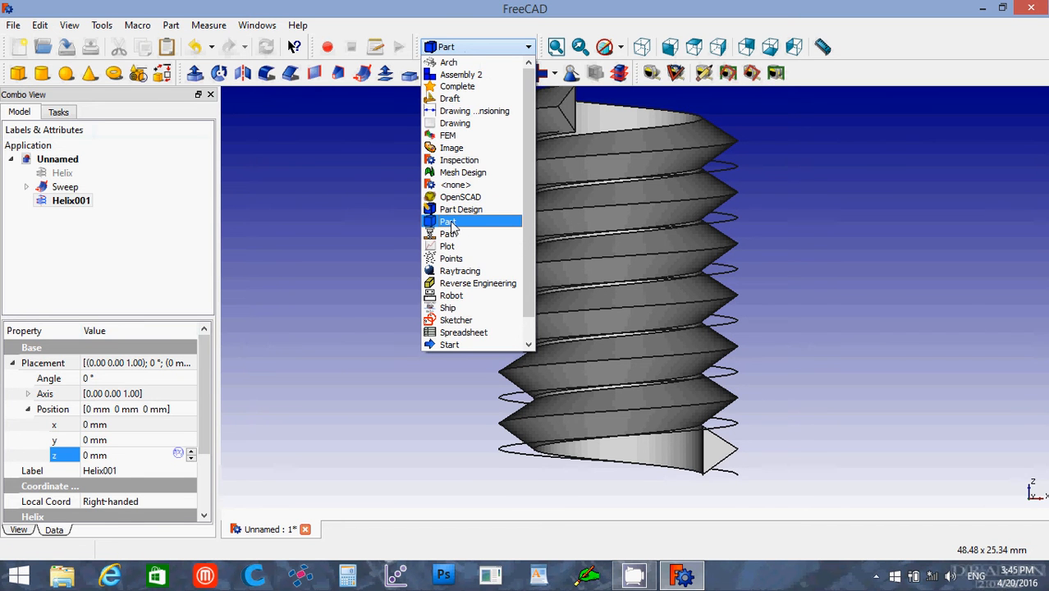
{"action": "left_click", "coordinate": [450, 208]}
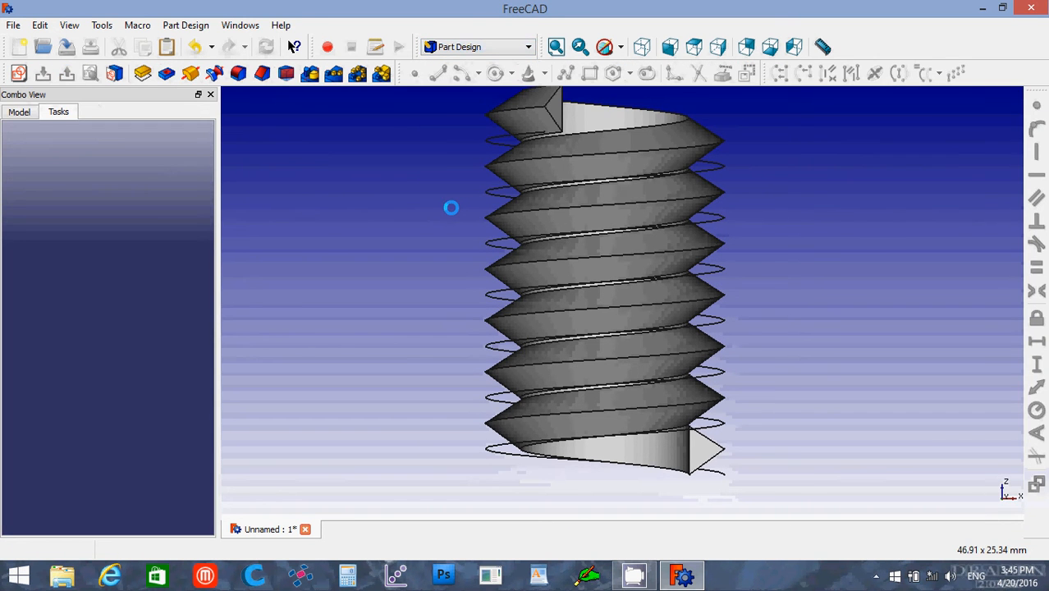
{"action": "left_click", "coordinate": [18, 74]}
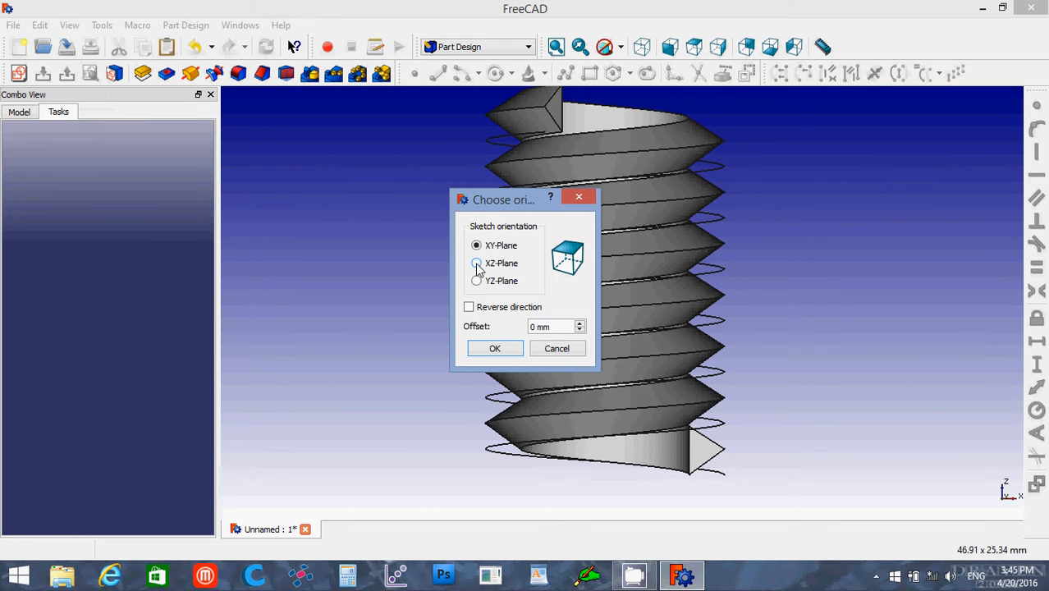
{"action": "left_click", "coordinate": [478, 264]}
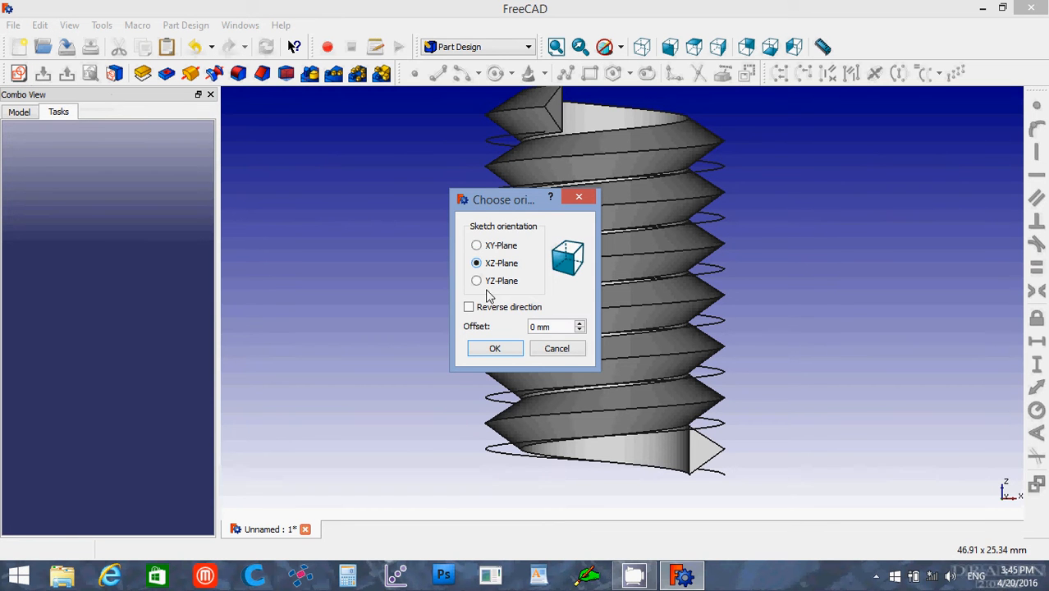
{"action": "left_click", "coordinate": [492, 350]}
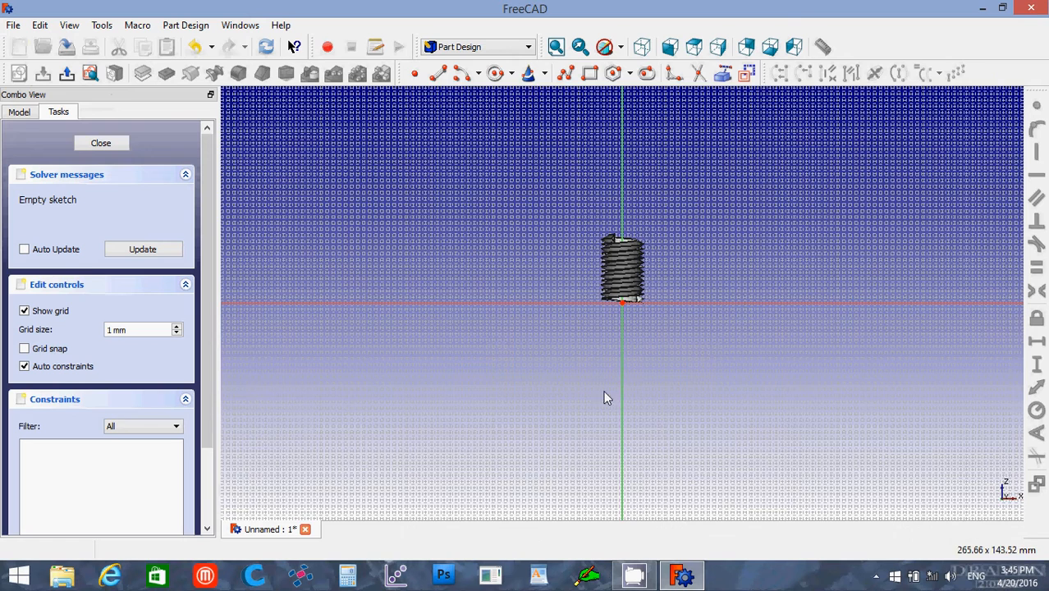
{"action": "scroll", "coordinate": [604, 398], "scroll_direction": "down", "scroll_amount": 10}
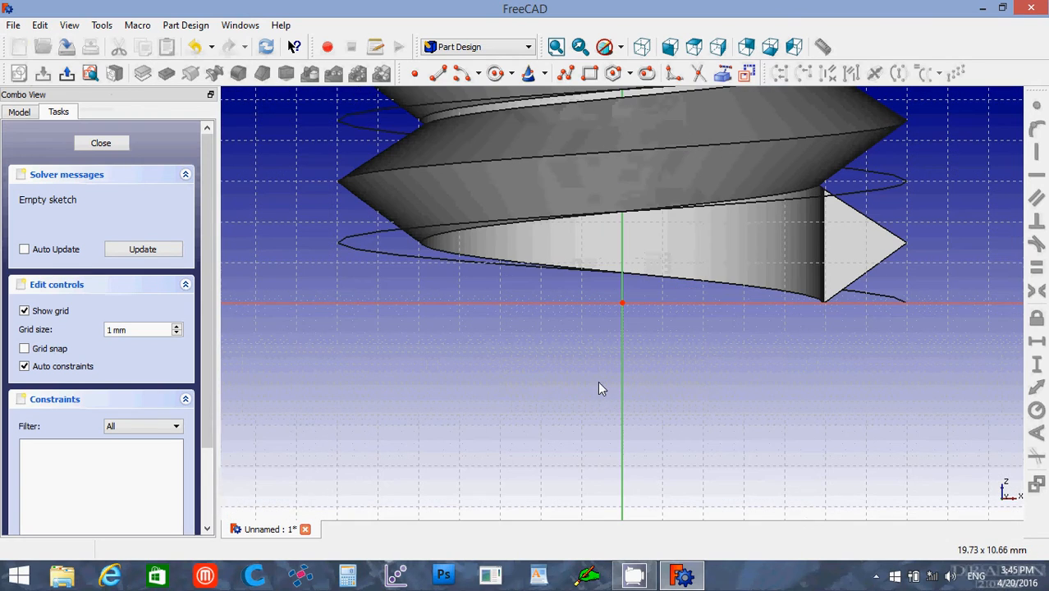
{"action": "key", "text": "Down"}
{"action": "key", "text": "Down"}
{"action": "key", "text": "Down"}
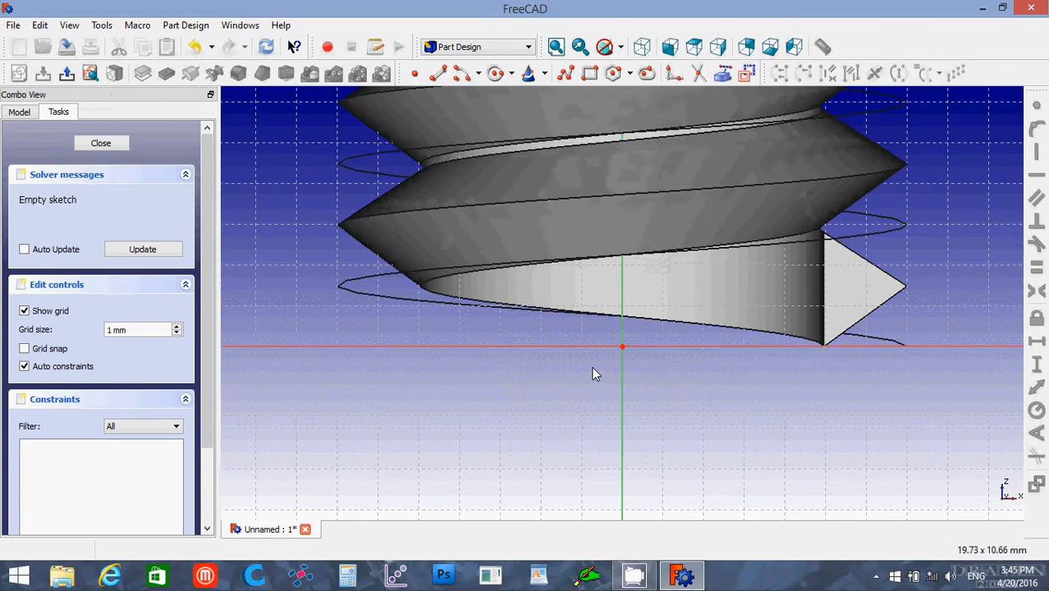
{"action": "key", "text": "Left"}
{"action": "key", "text": "Left"}
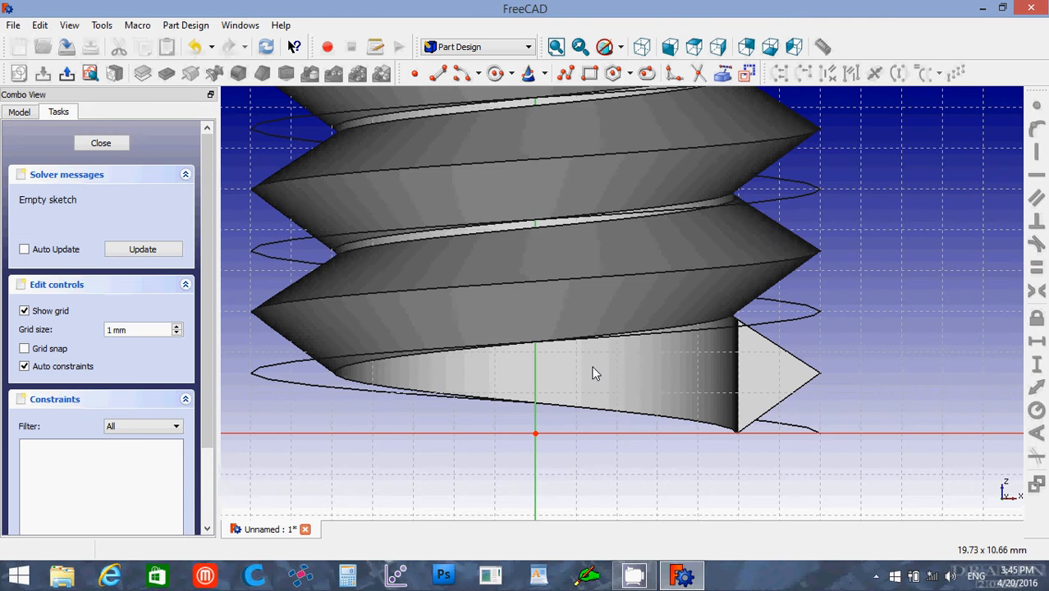
Start a polyline in the new sketch with a vertical segment about 2.8 mm long between two neighbouring crests of the existing thread.
{"action": "scroll", "coordinate": [594, 369], "scroll_direction": "down", "scroll_amount": 1}
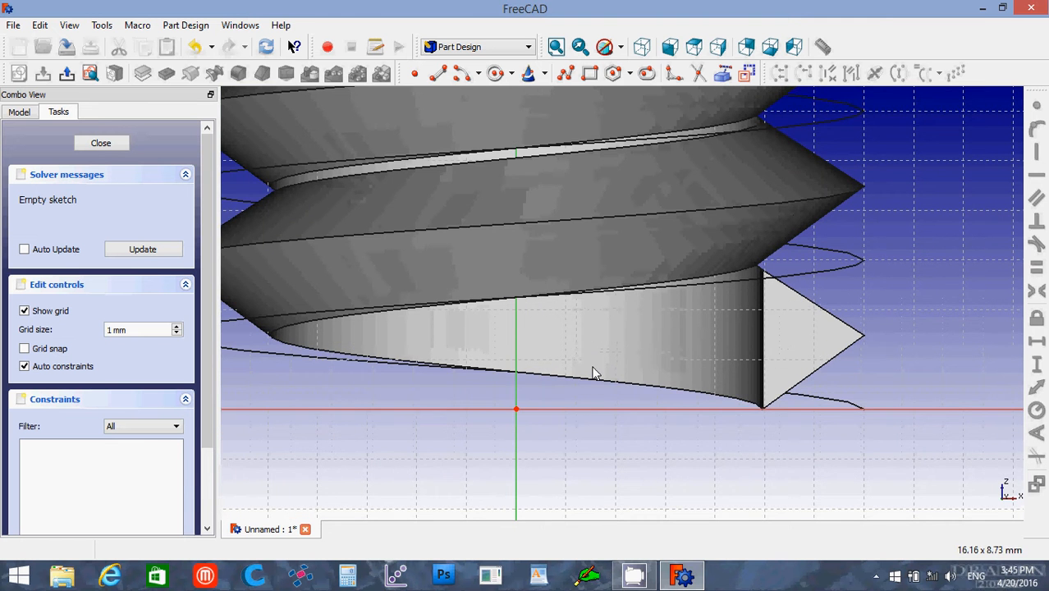
{"action": "key", "text": "Up"}
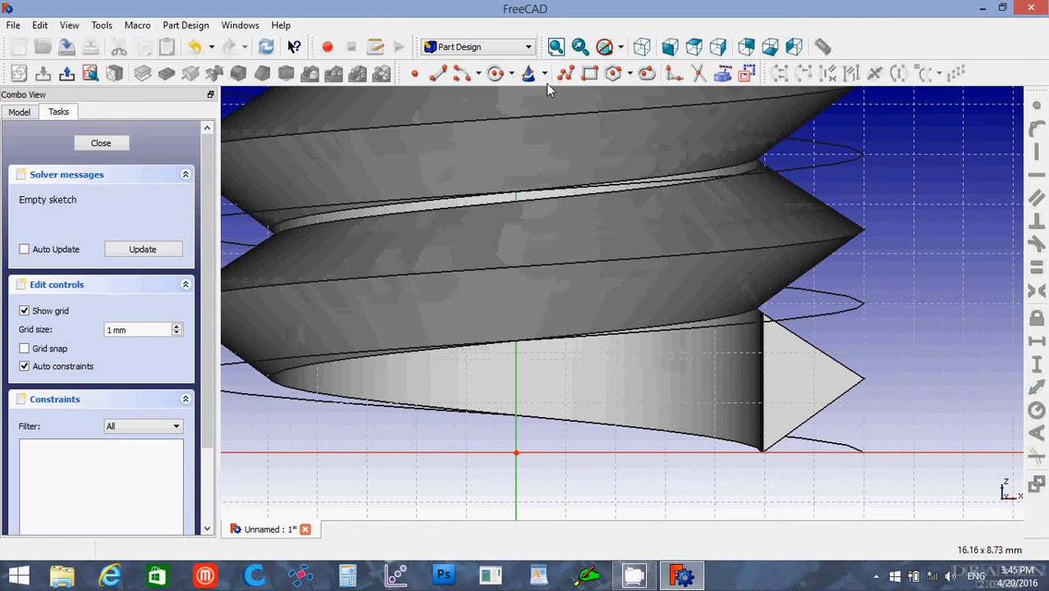
{"action": "left_click", "coordinate": [566, 74]}
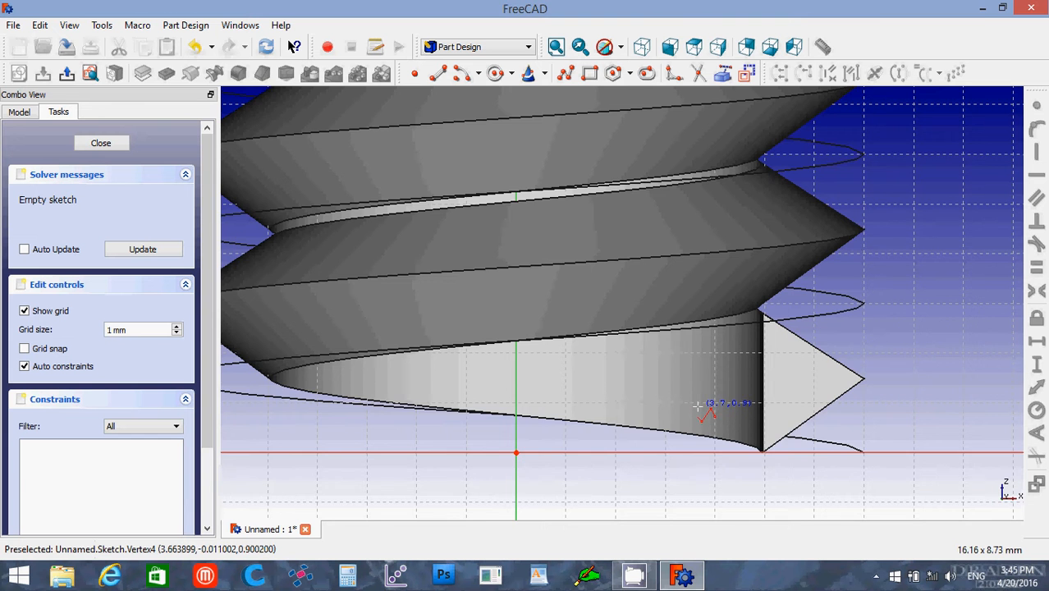
{"action": "key", "text": "Up"}
{"action": "key", "text": "Right"}
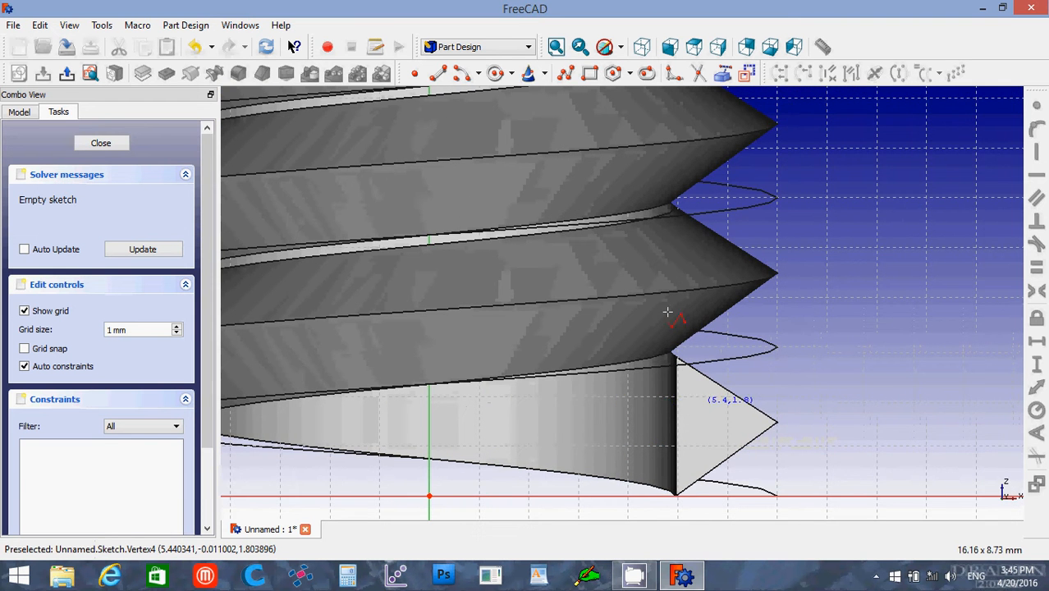
{"action": "scroll", "coordinate": [672, 309], "scroll_direction": "up", "scroll_amount": 4}
{"action": "key", "text": "Down"}
{"action": "key", "text": "Down"}
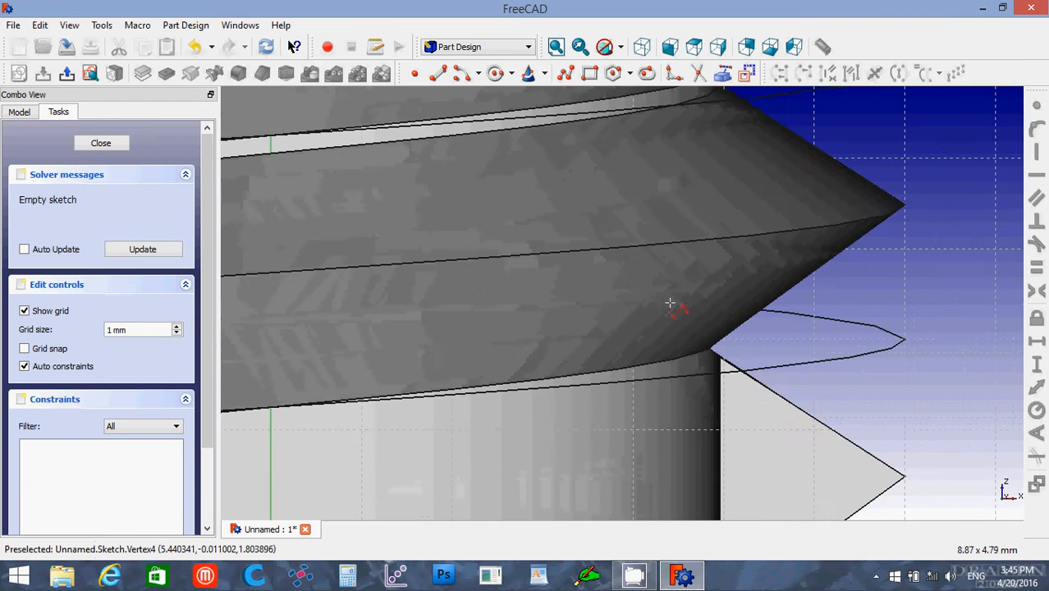
{"action": "scroll", "coordinate": [672, 311], "scroll_direction": "up", "scroll_amount": 1}
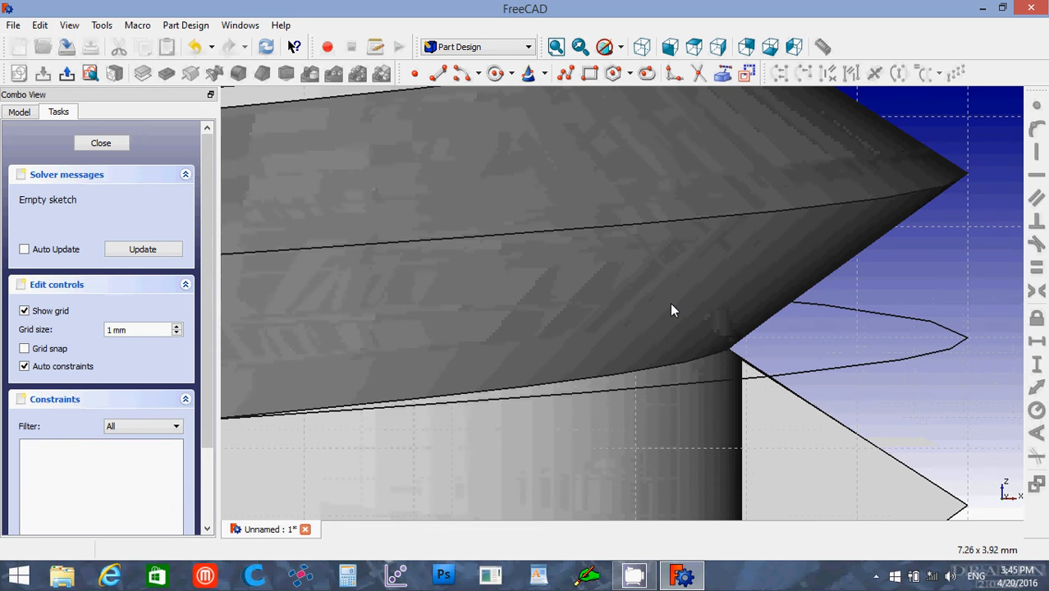
{"action": "key", "text": "Right"}
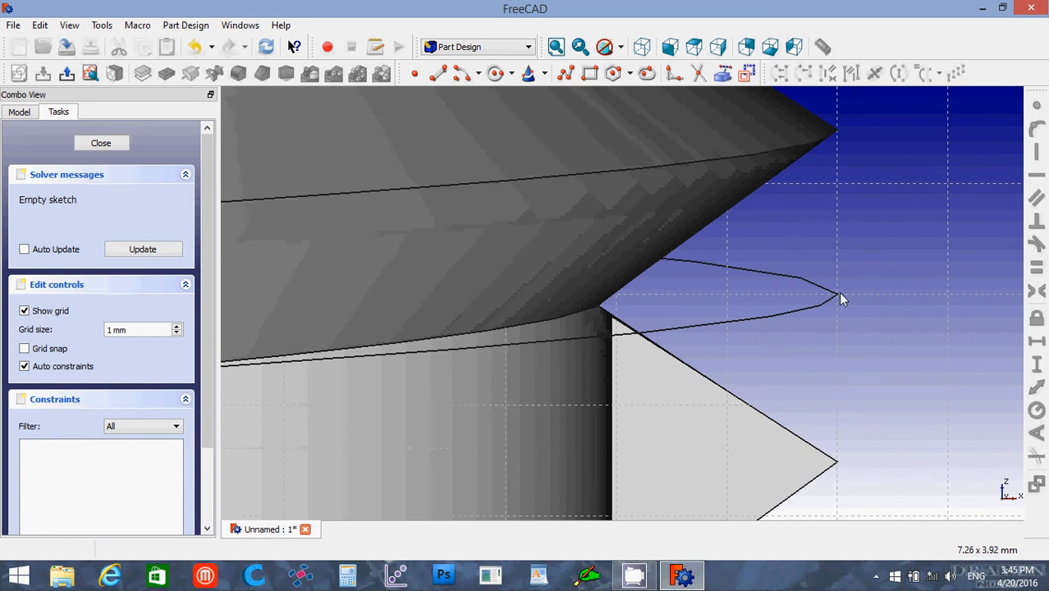
{"action": "key", "text": "m"}
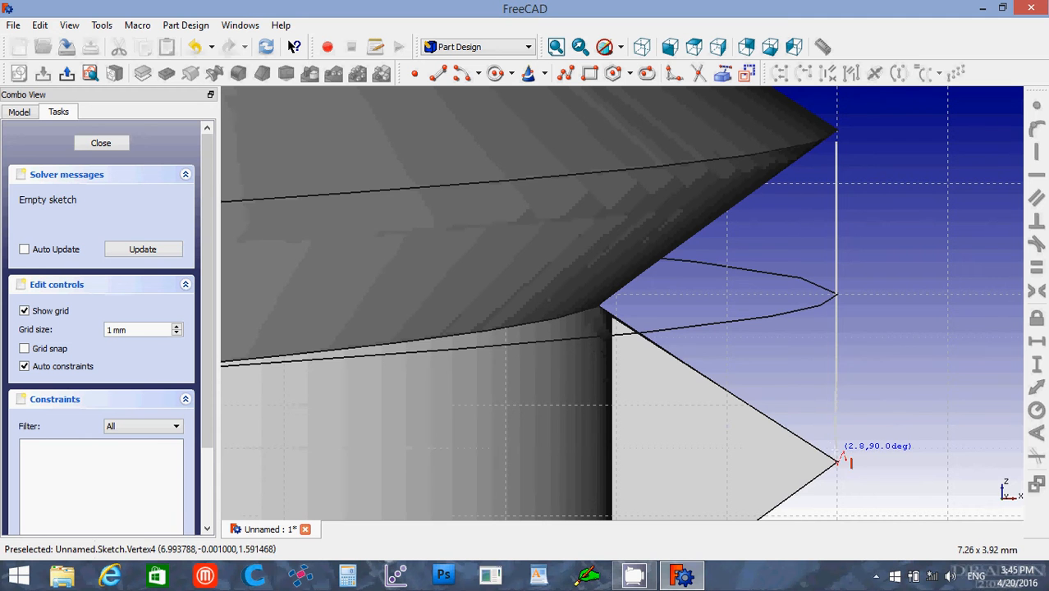
{"action": "left_click", "coordinate": [838, 461]}
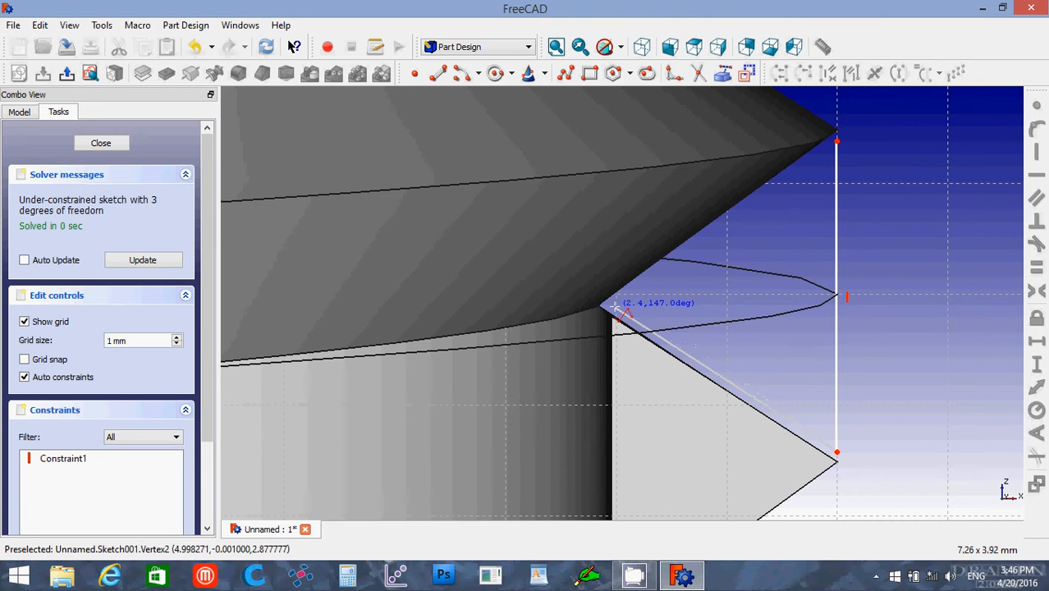
Complete the polyline as a closed triangle with its inner vertex at the thread root, fine-tune that vertex, and close the sketch.
{"action": "left_click", "coordinate": [615, 306]}
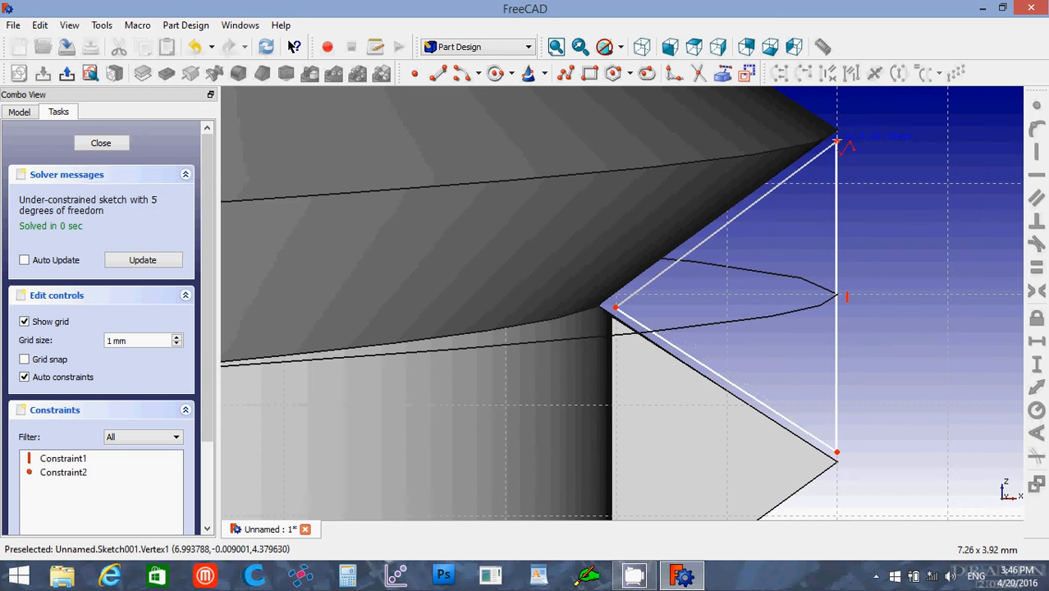
{"action": "left_click", "coordinate": [836, 141]}
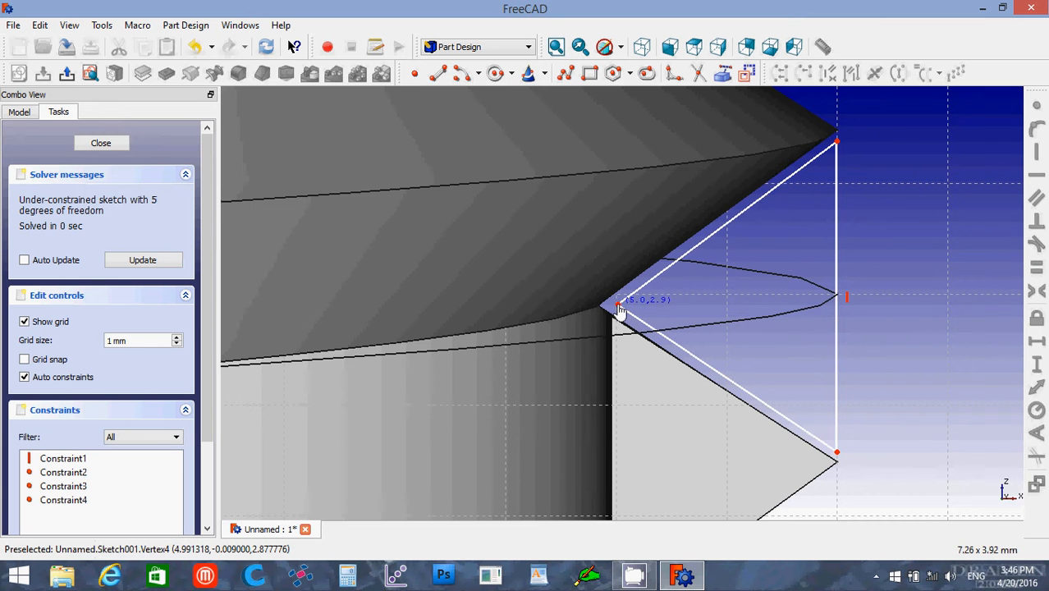
{"action": "left_click_drag", "start_coordinate": [620, 312], "coordinate": [614, 306]}
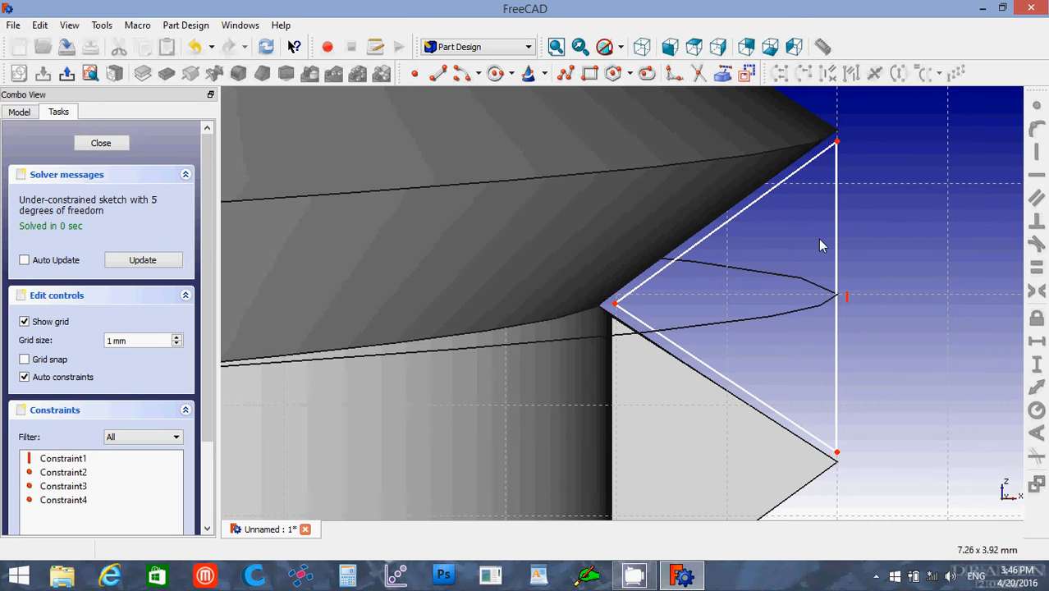
{"action": "left_click", "coordinate": [101, 144]}
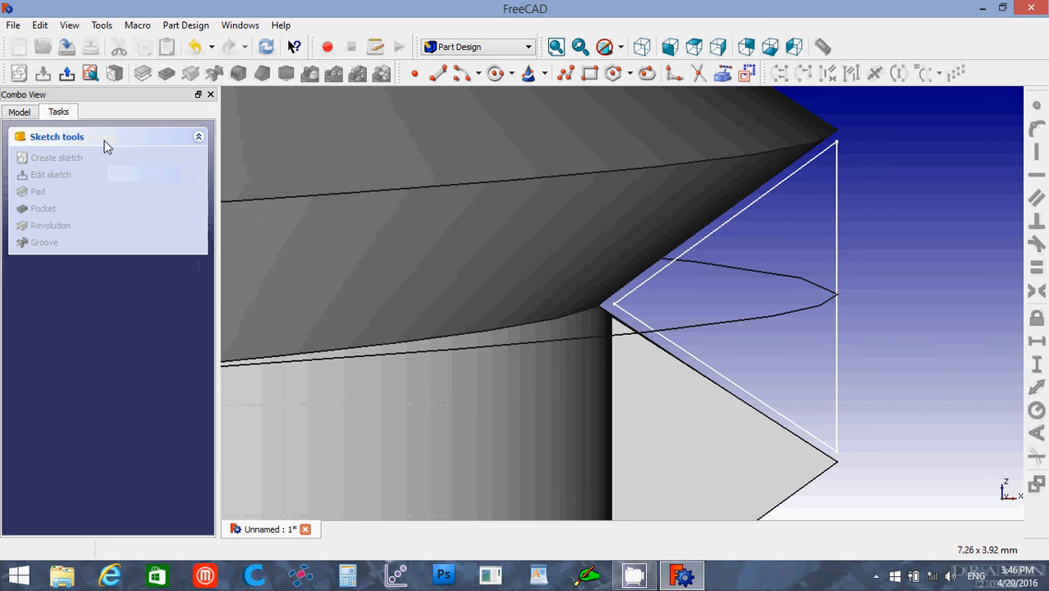
{"action": "left_click", "coordinate": [19, 113]}
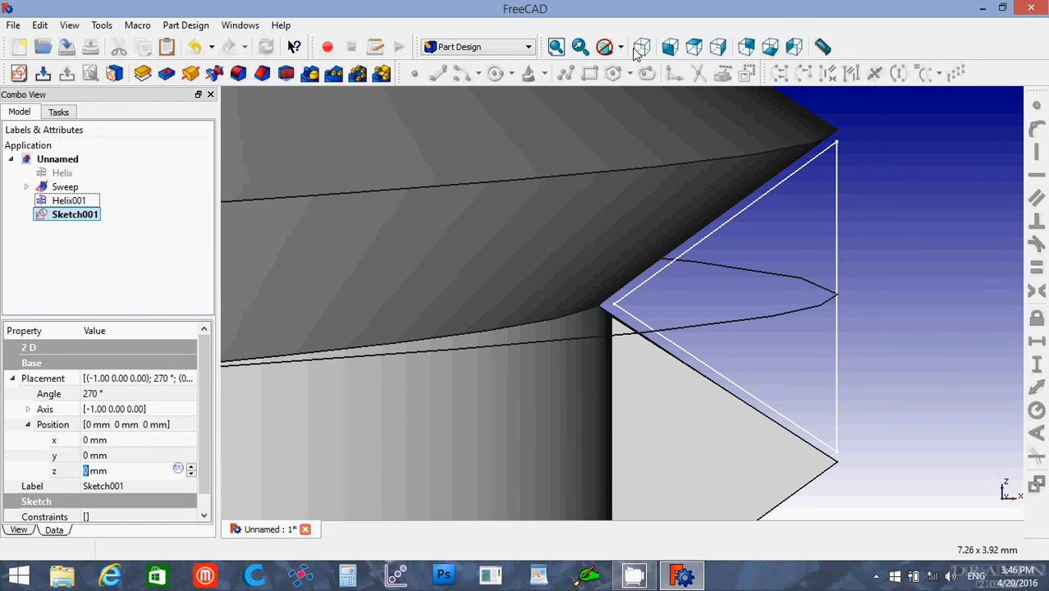
{"action": "left_click", "coordinate": [558, 51]}
{"action": "left_click", "coordinate": [558, 51]}
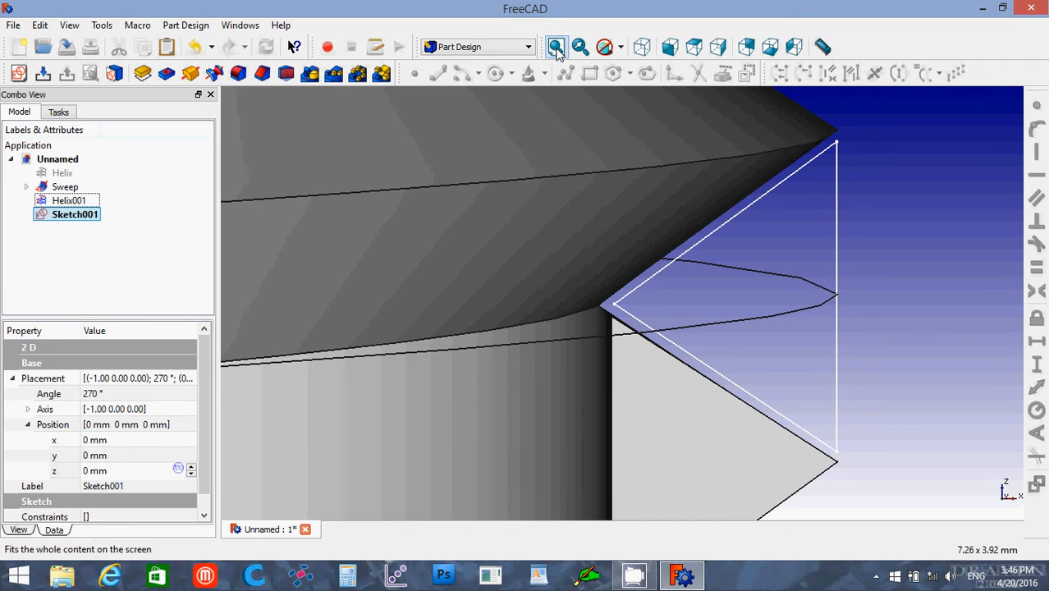
{"action": "left_click", "coordinate": [557, 51]}
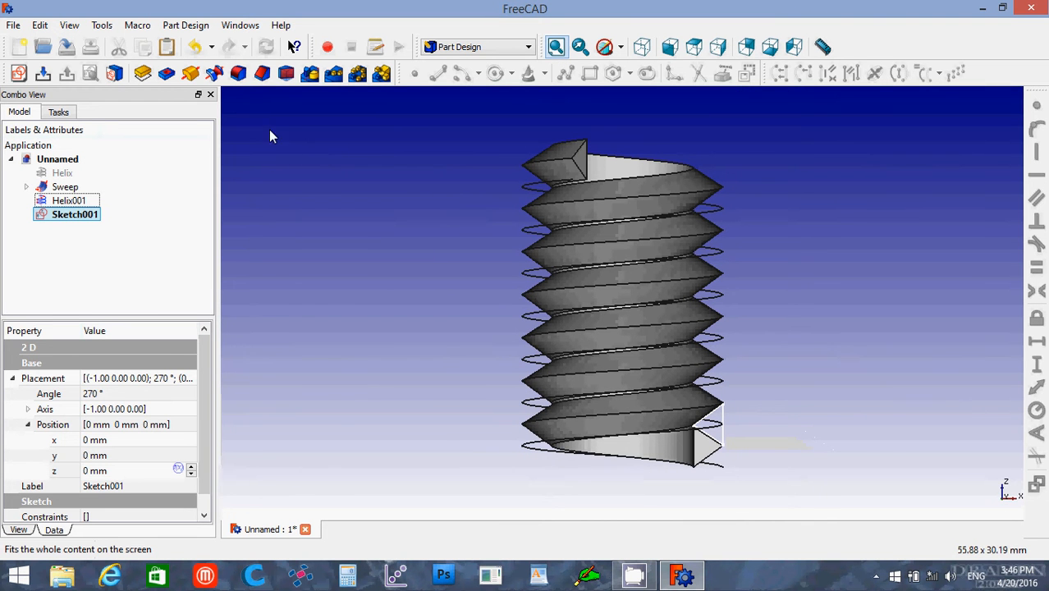
Switch to the Part workbench and start a Sweep with Sketch001 as its profile.
{"action": "left_click", "coordinate": [454, 49]}
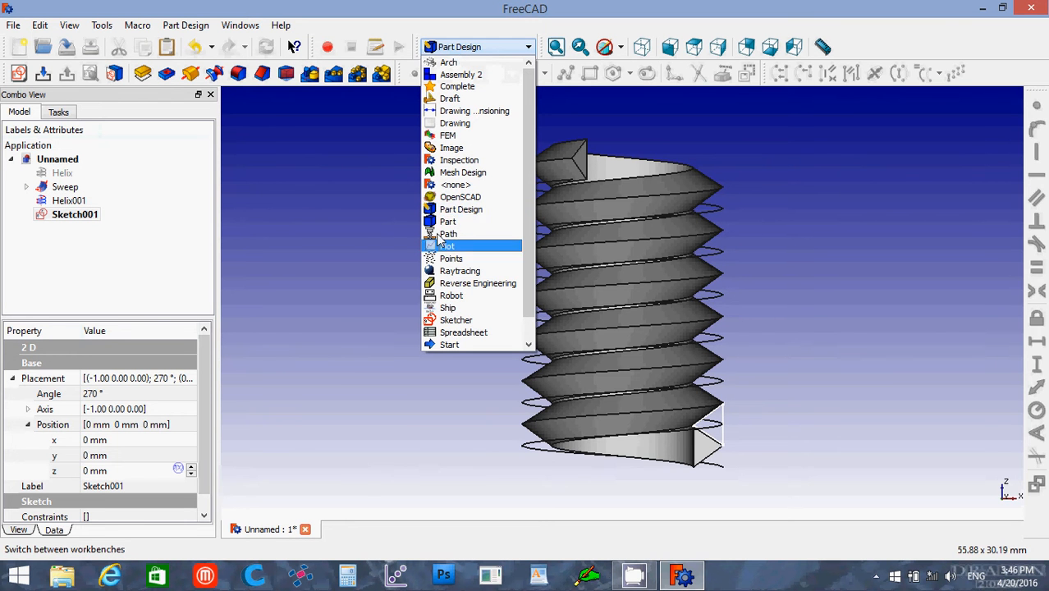
{"action": "left_click", "coordinate": [448, 221]}
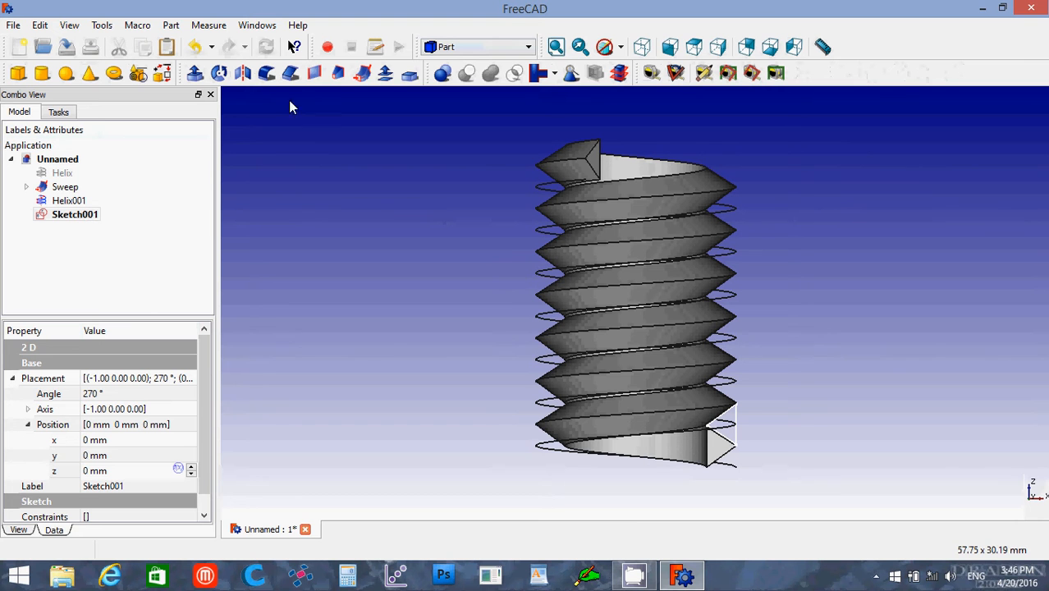
{"action": "left_click", "coordinate": [362, 74]}
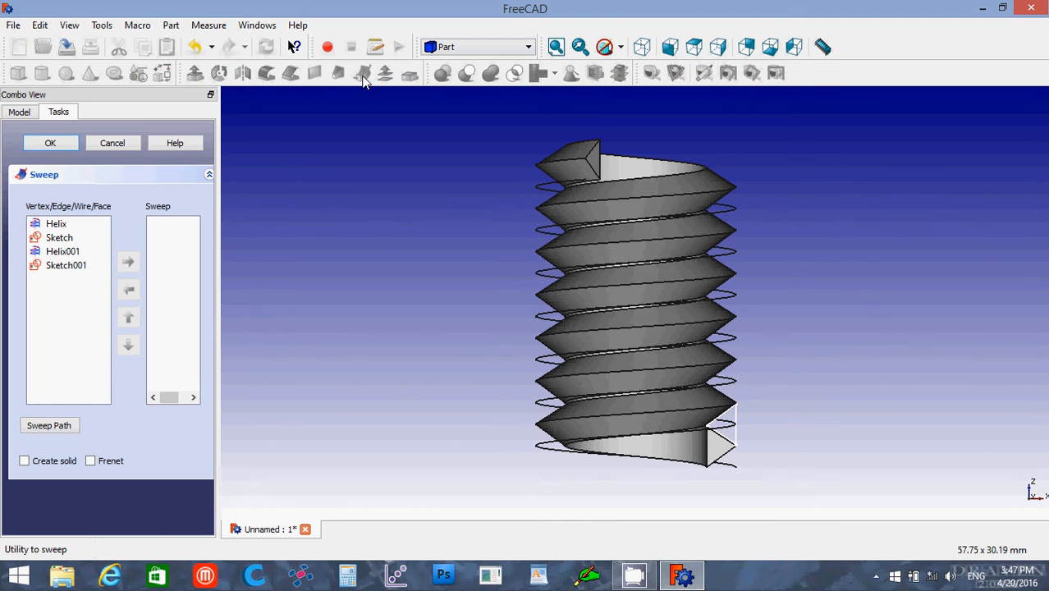
{"action": "left_click", "coordinate": [44, 272]}
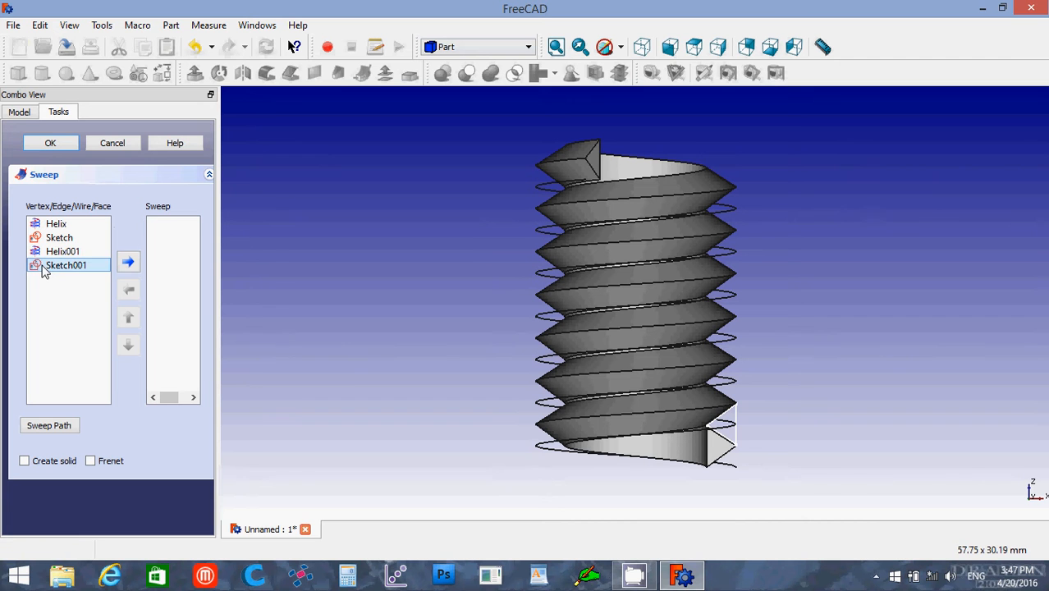
{"action": "left_click", "coordinate": [128, 262]}
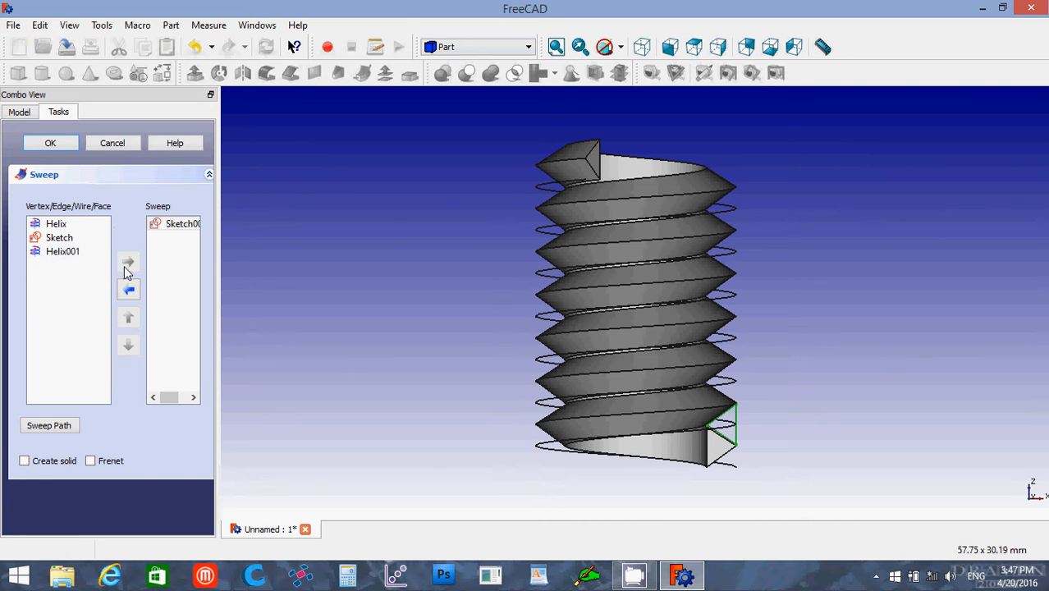
Sweep the profile along Helix001 with Create solid and Frenet enabled.
{"action": "left_click", "coordinate": [26, 461]}
{"action": "left_click", "coordinate": [89, 461]}
{"action": "left_click", "coordinate": [18, 113]}
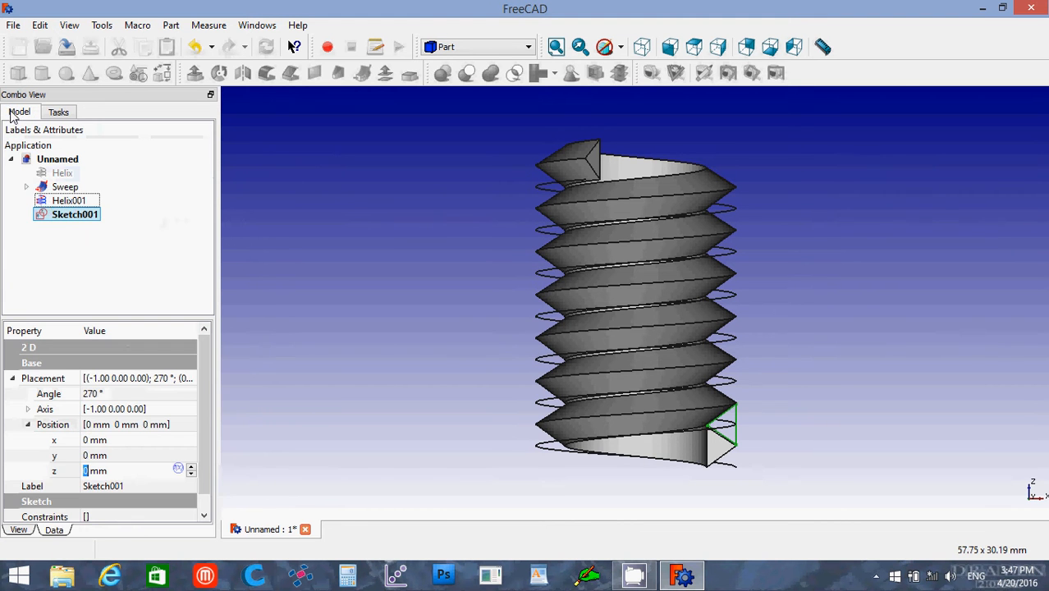
{"action": "left_click", "coordinate": [50, 205]}
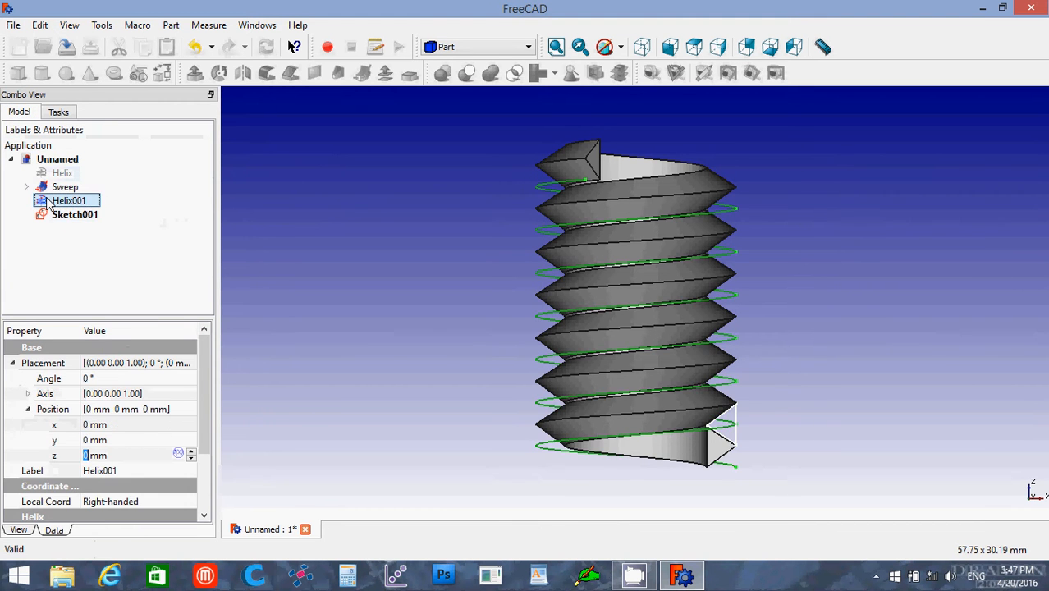
{"action": "left_click", "coordinate": [59, 114]}
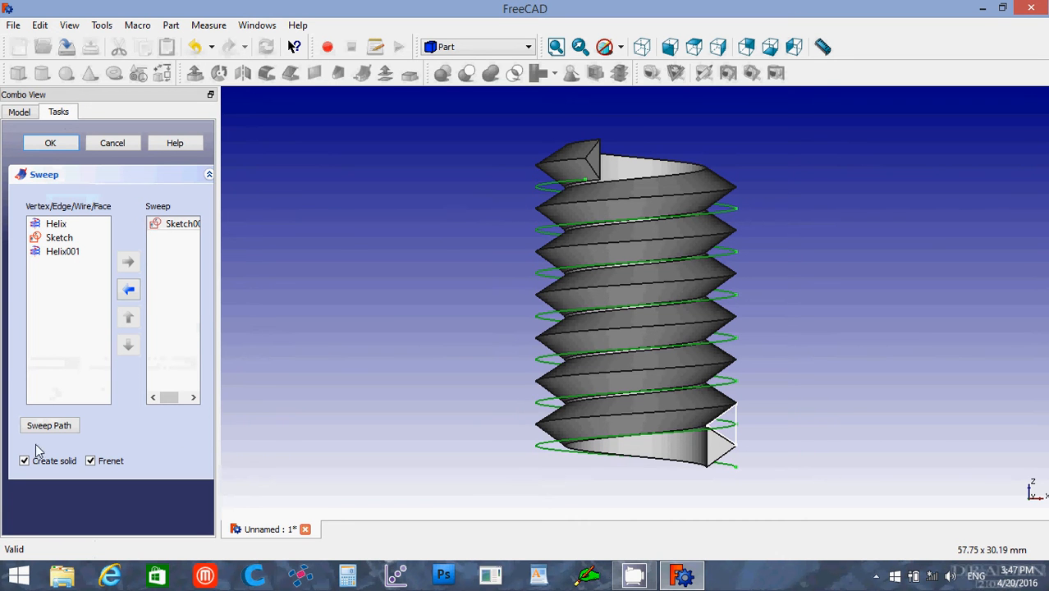
{"action": "left_click", "coordinate": [51, 143]}
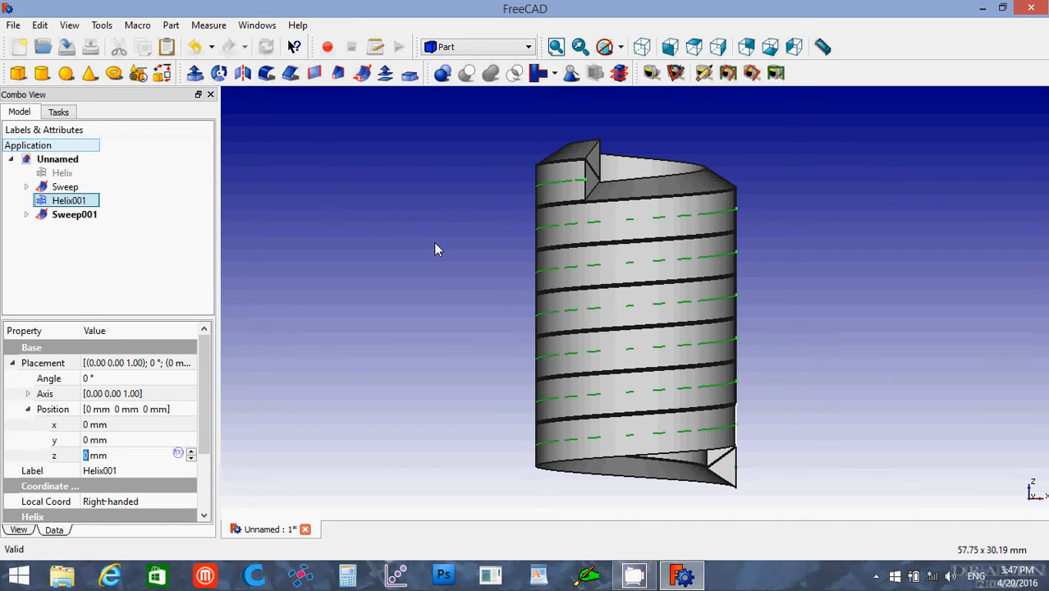
Add a cylinder primitive, and hide the second sweep's profile sketch and the 7 mm helix.
{"action": "left_click", "coordinate": [42, 75]}
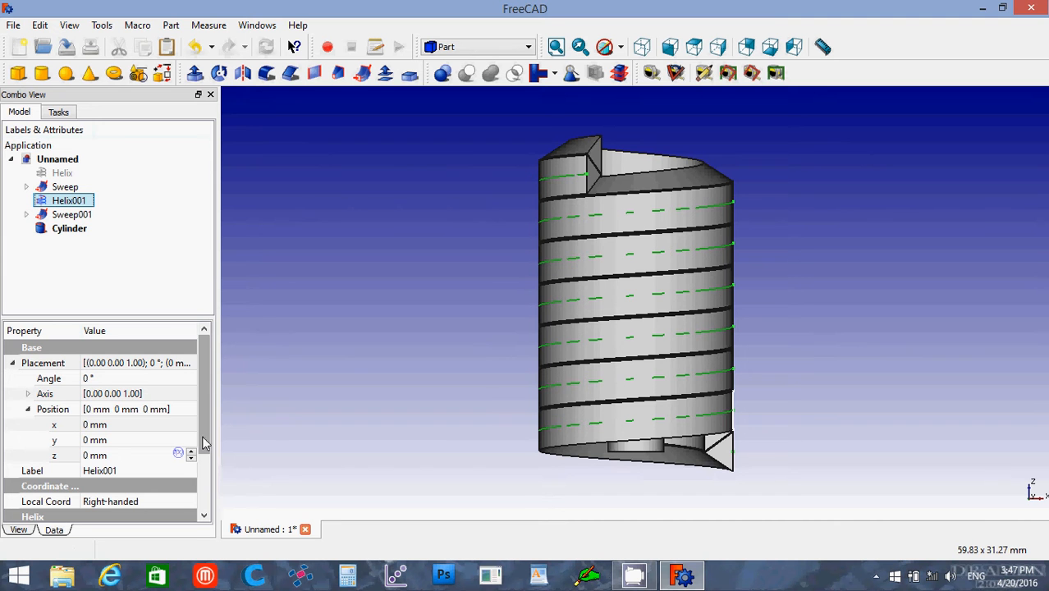
{"action": "left_click", "coordinate": [27, 214]}
{"action": "left_click", "coordinate": [62, 230], "text": "ctrl"}
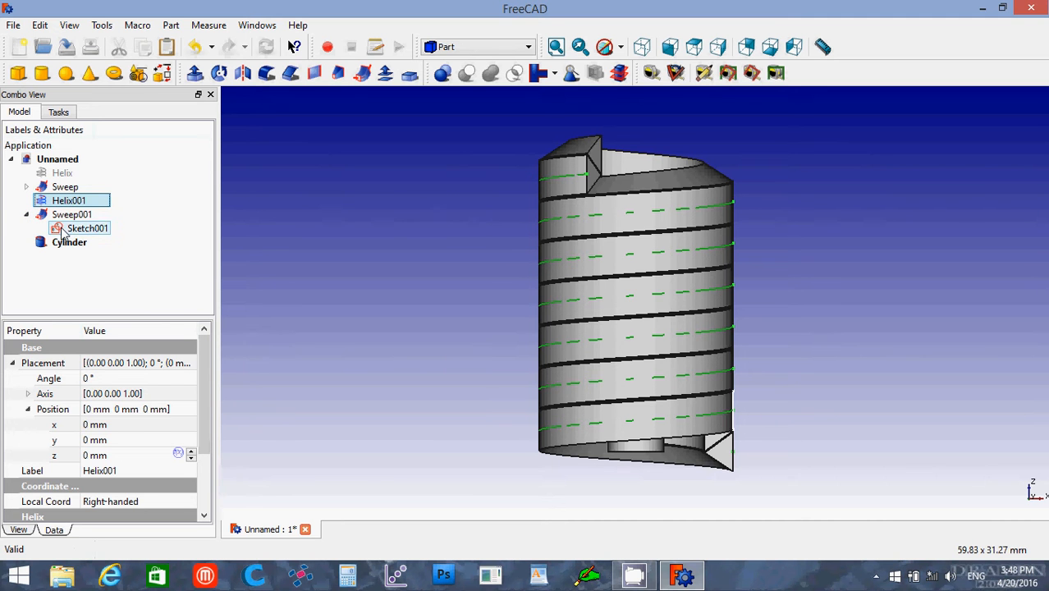
{"action": "left_click", "coordinate": [66, 230]}
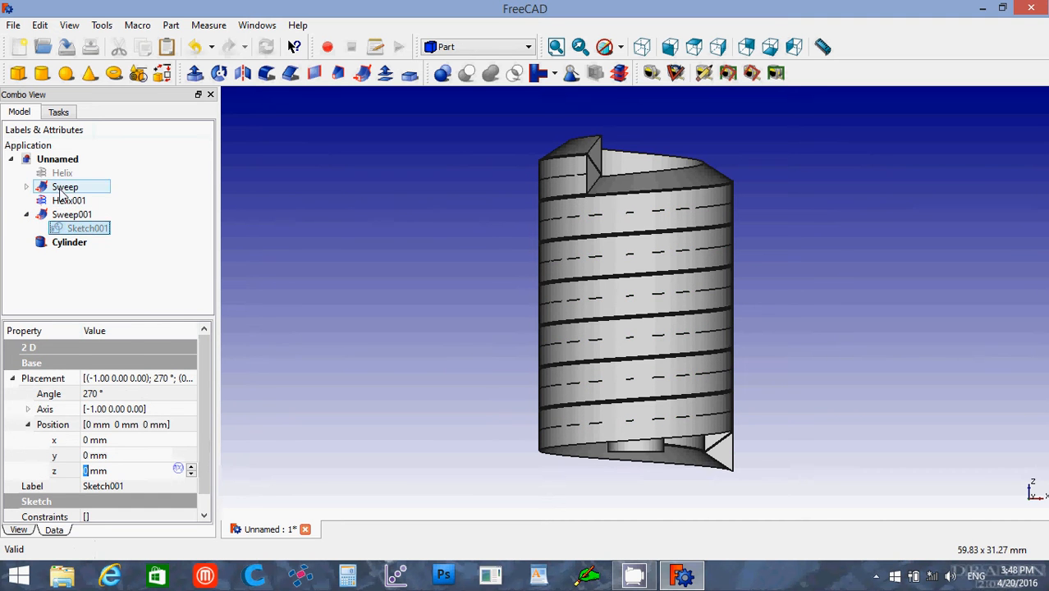
{"action": "left_click", "coordinate": [68, 200]}
{"action": "key", "text": "space"}
{"action": "left_click", "coordinate": [43, 216], "text": "ctrl"}
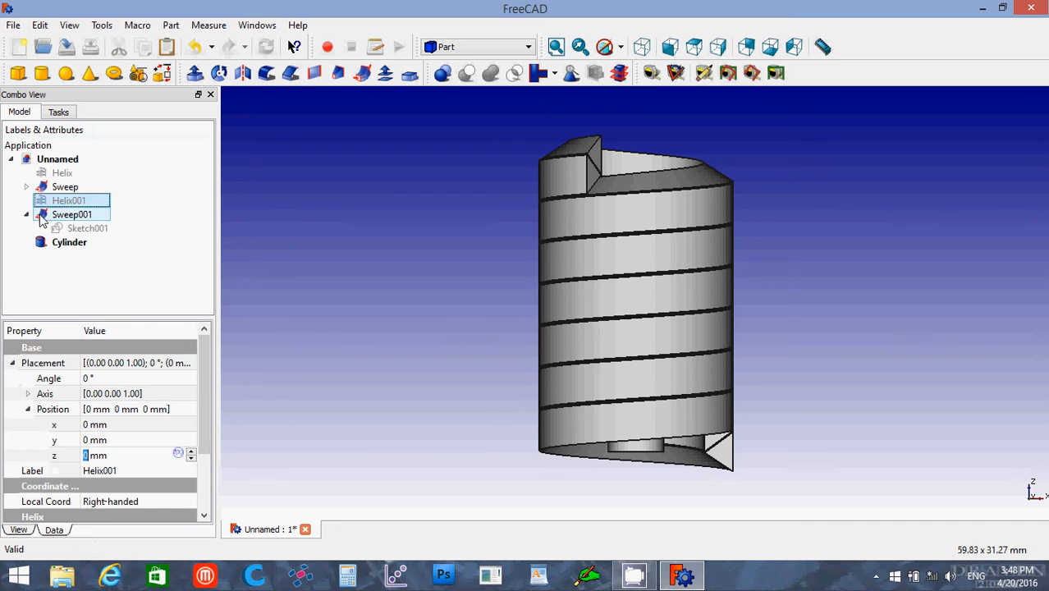
{"action": "left_click", "coordinate": [26, 214]}
{"action": "left_click", "coordinate": [250, 233]}
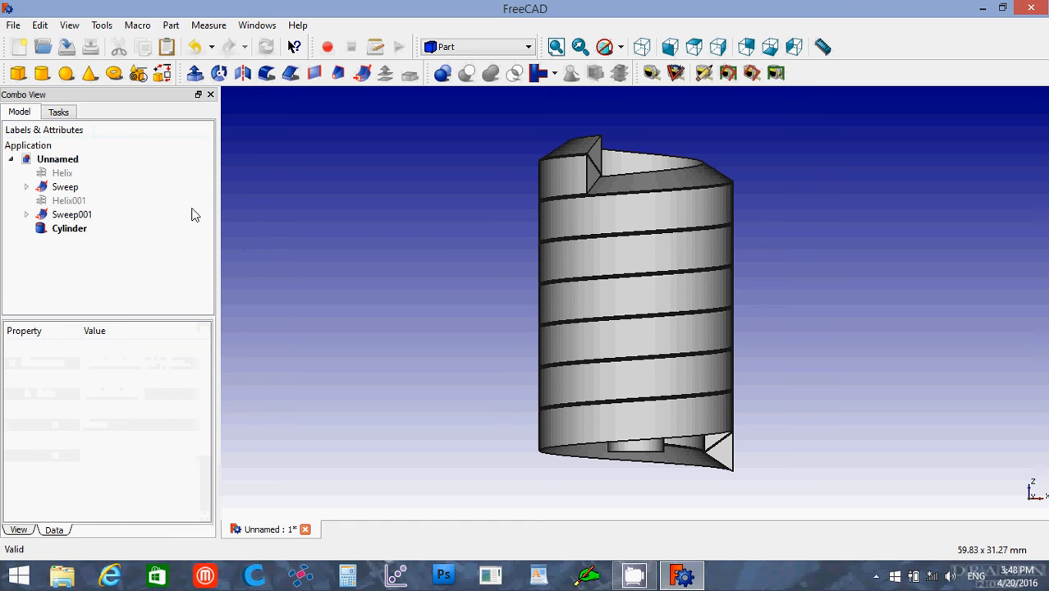
Set the cylinder's radius to 5 mm and its height to 25 mm.
{"action": "left_click", "coordinate": [64, 229]}
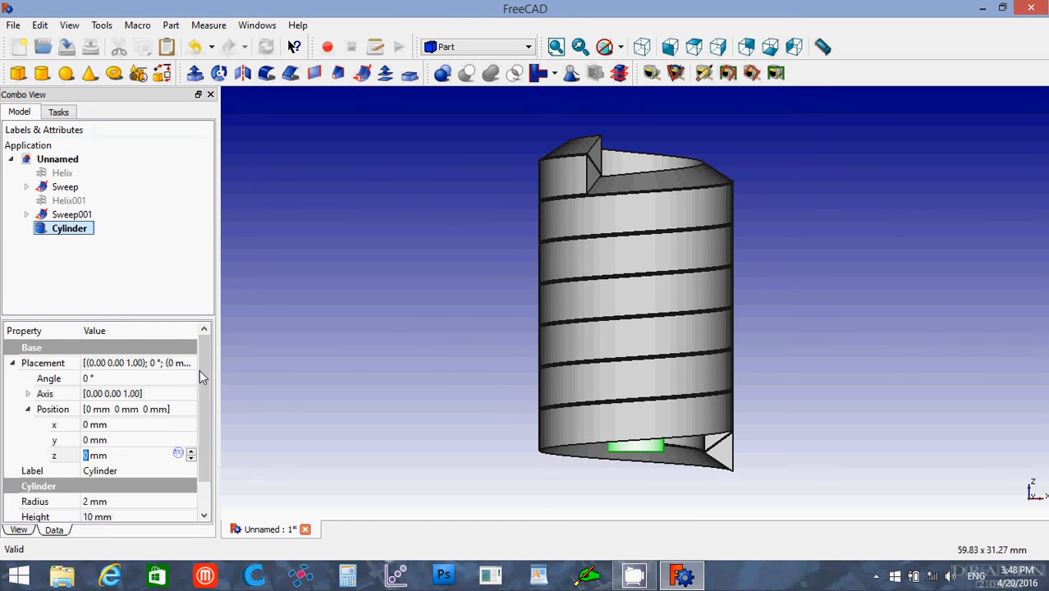
{"action": "left_click_drag", "start_coordinate": [202, 395], "coordinate": [202, 427]}
{"action": "left_click", "coordinate": [106, 471]}
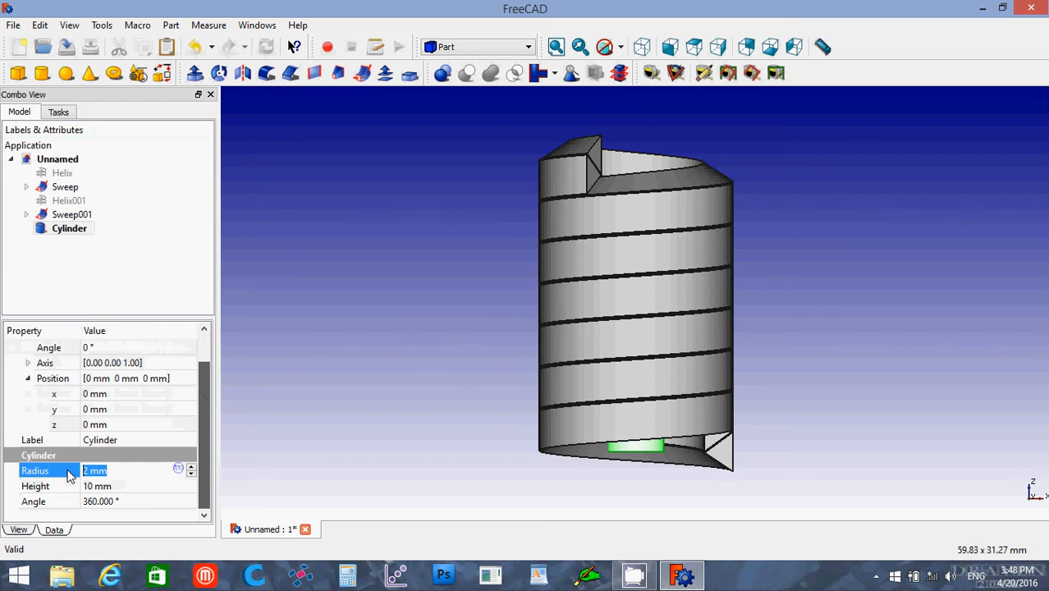
{"action": "type", "text": "5"}
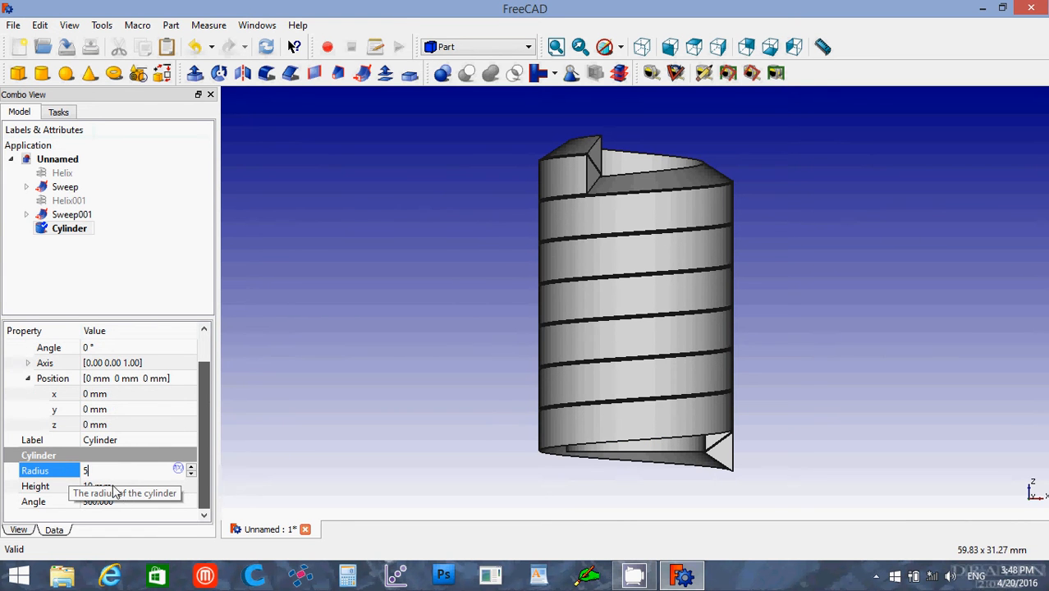
{"action": "left_click", "coordinate": [116, 486]}
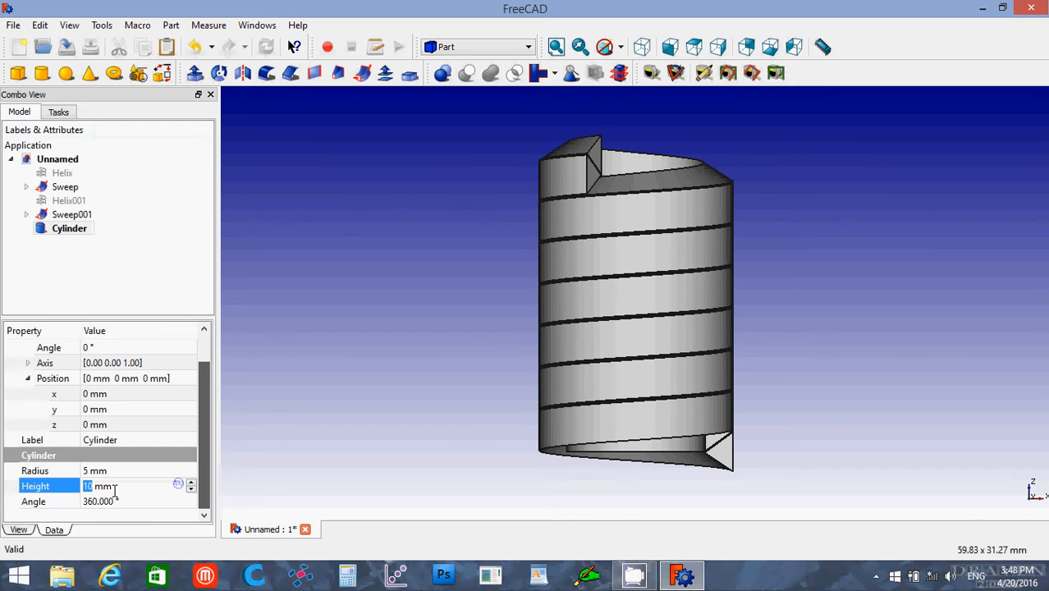
{"action": "left_click_drag", "start_coordinate": [115, 490], "coordinate": [78, 495]}
{"action": "type", "text": "25"}
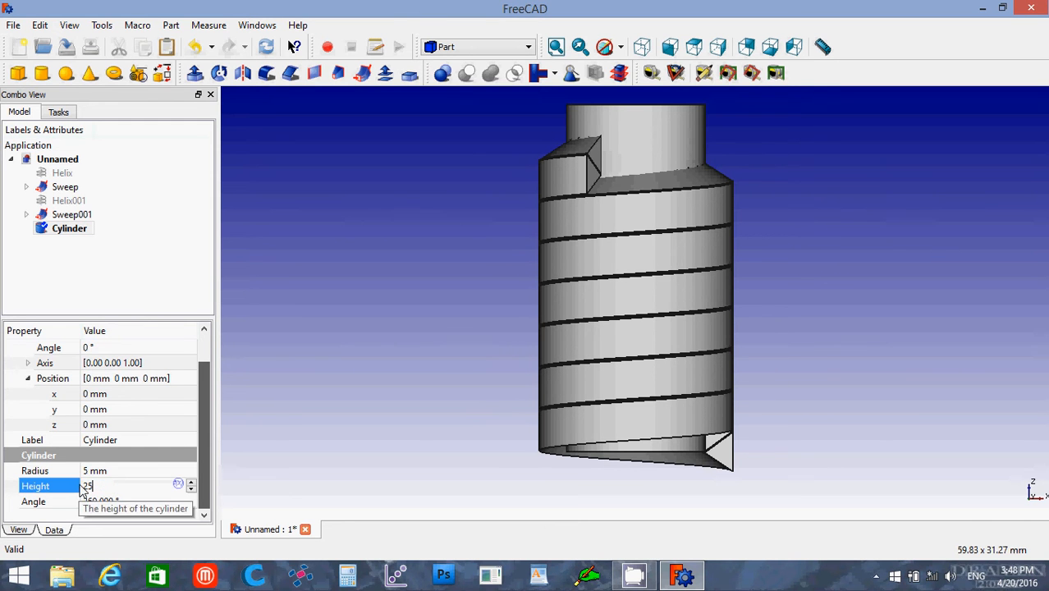
Set the cylinder's z position to -2.25 mm.
{"action": "left_click", "coordinate": [107, 424]}
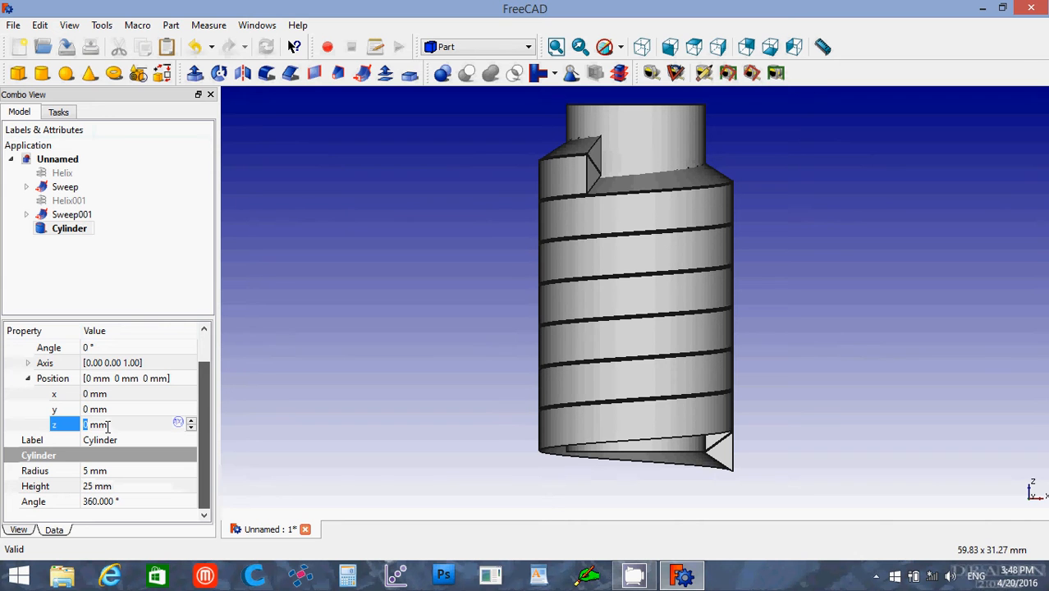
{"action": "left_click", "coordinate": [108, 426]}
{"action": "left_click_drag", "start_coordinate": [108, 426], "coordinate": [70, 430]}
{"action": "type", "text": "-5"}
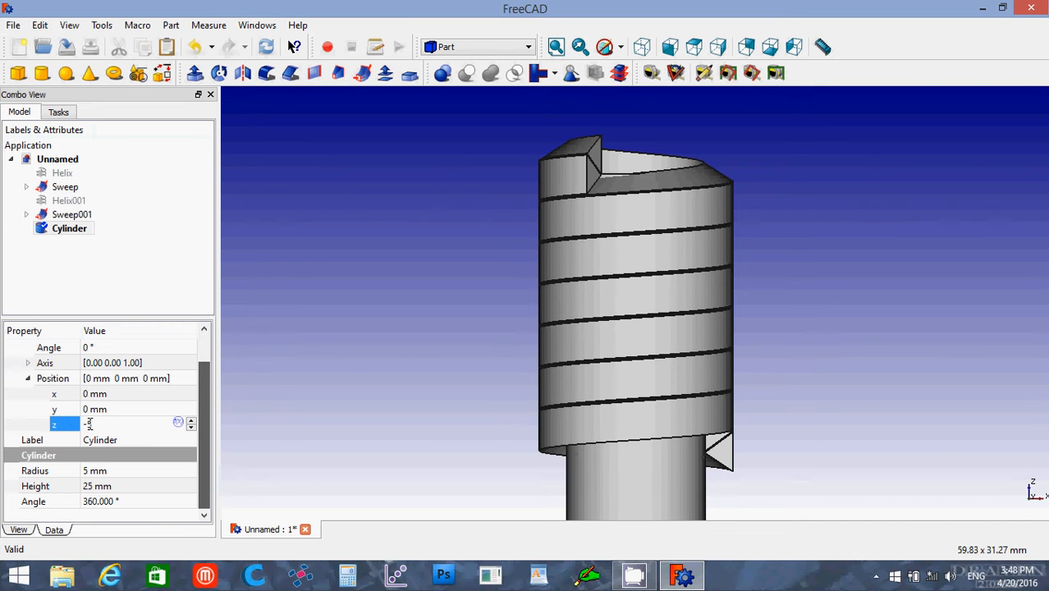
{"action": "left_click_drag", "start_coordinate": [93, 424], "coordinate": [89, 425]}
{"action": "type", "text": "3"}
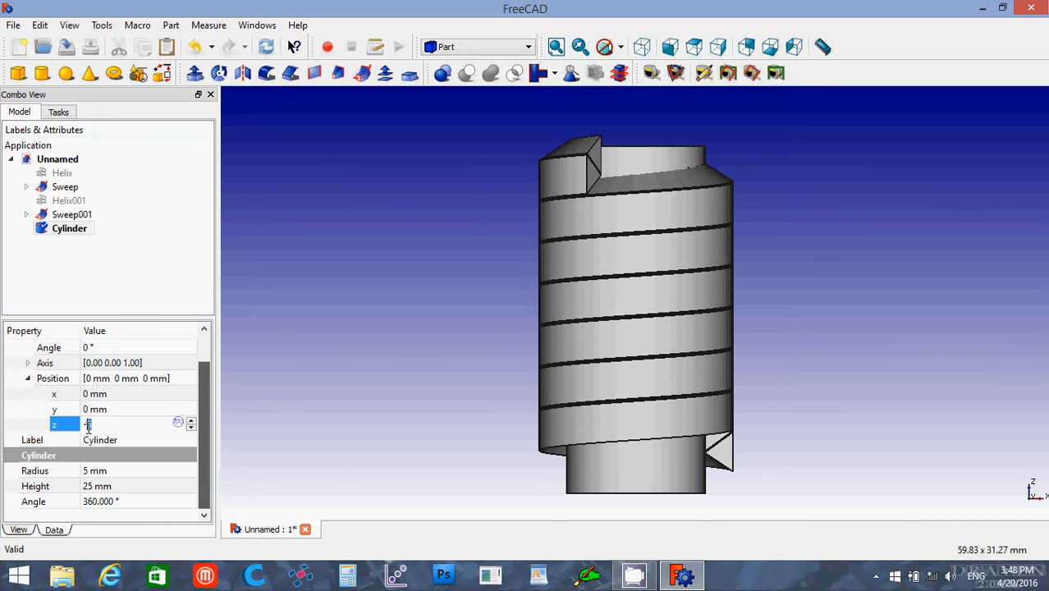
{"action": "type", "text": "2"}
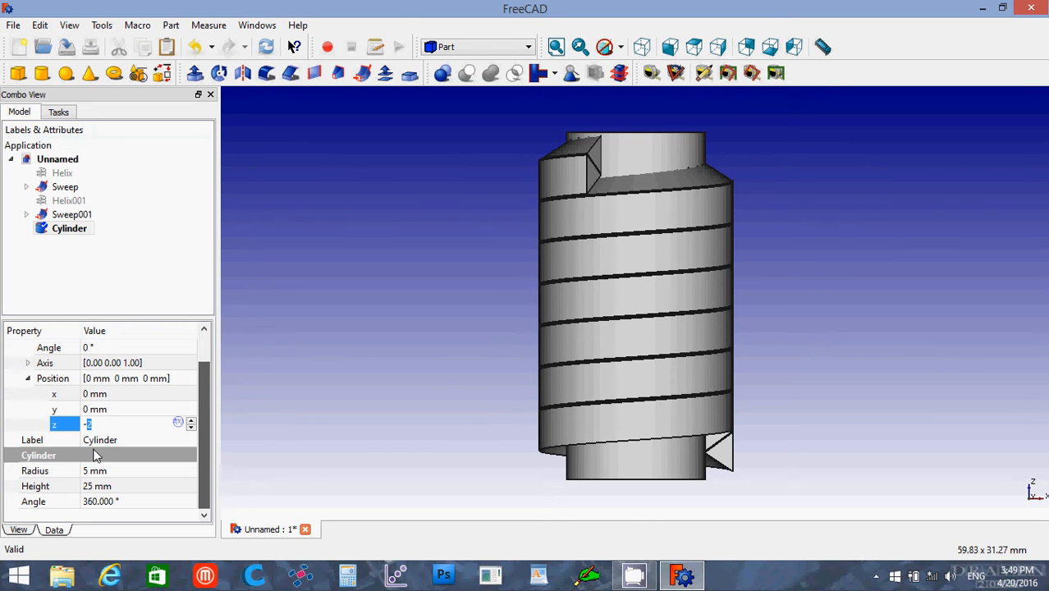
{"action": "type", "text": ".2"}
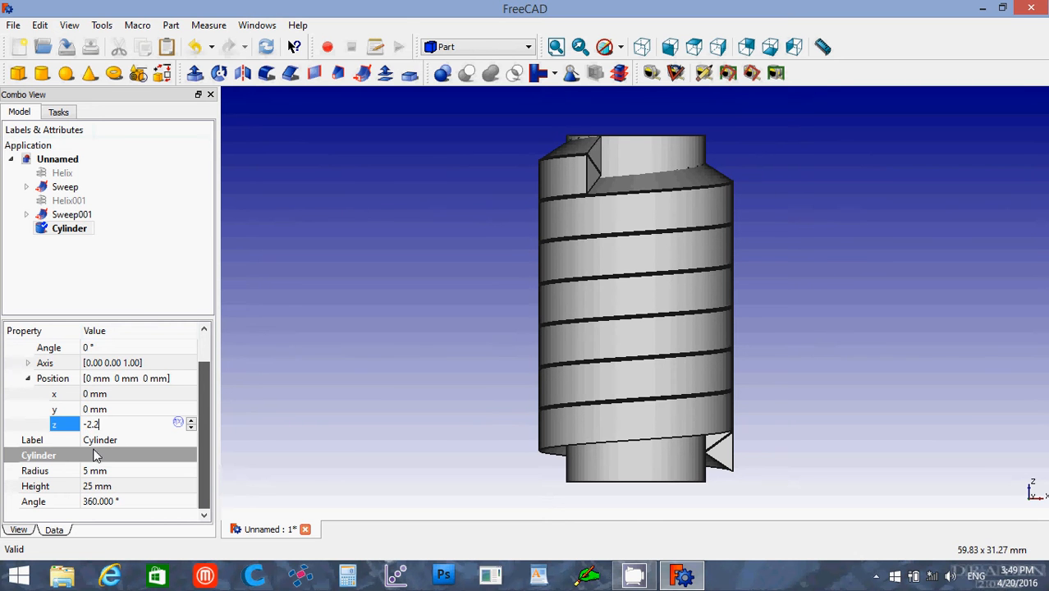
{"action": "type", "text": "5"}
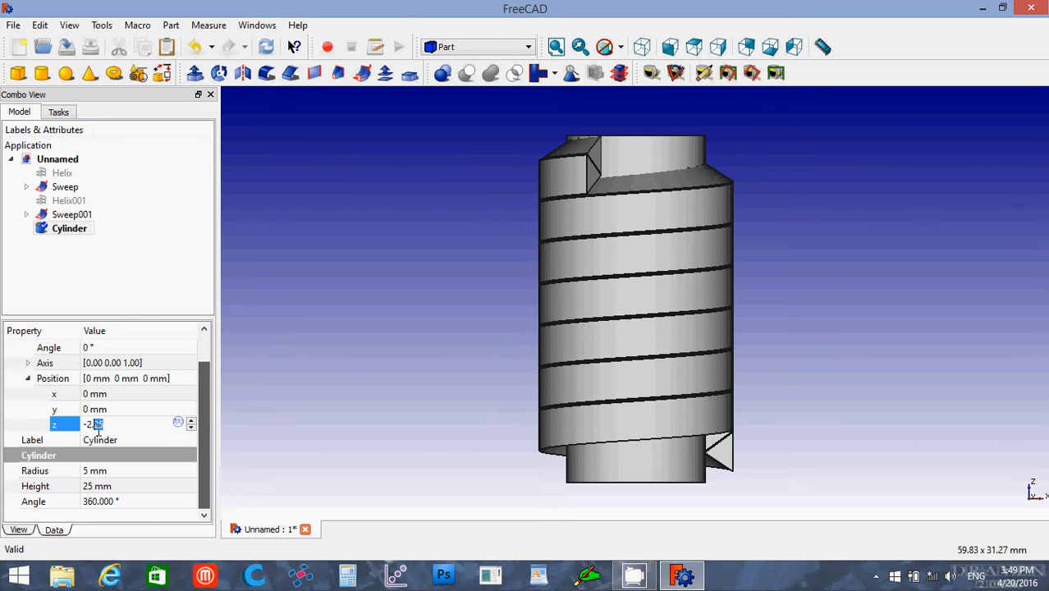
Try z positions of -2.5 mm and -2.4 mm for the cylinder, and set it back to -2.25 mm.
{"action": "type", "text": "5"}
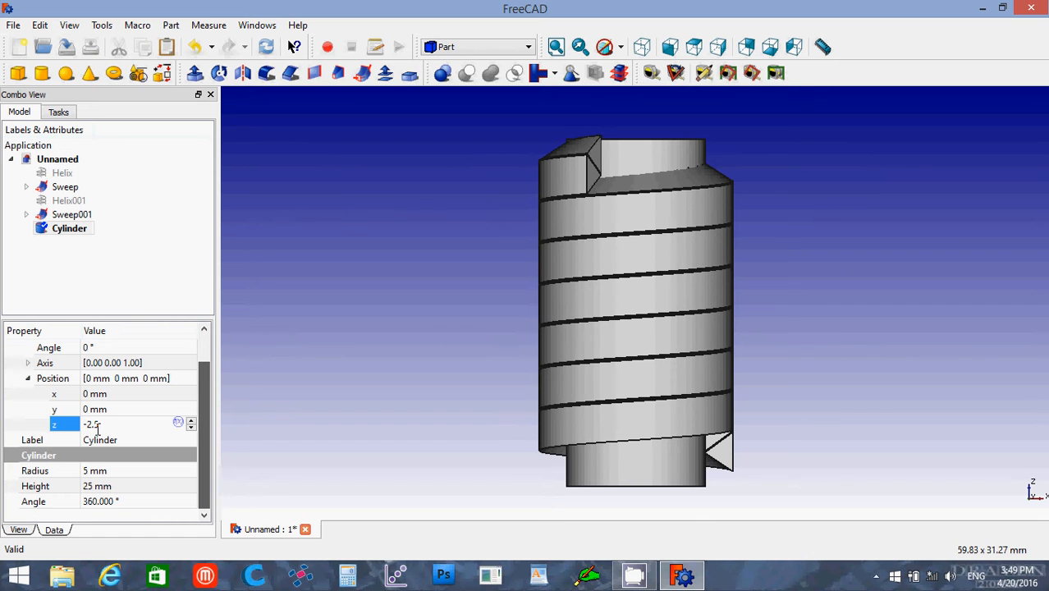
{"action": "double_click", "coordinate": [97, 425]}
{"action": "type", "text": "4"}
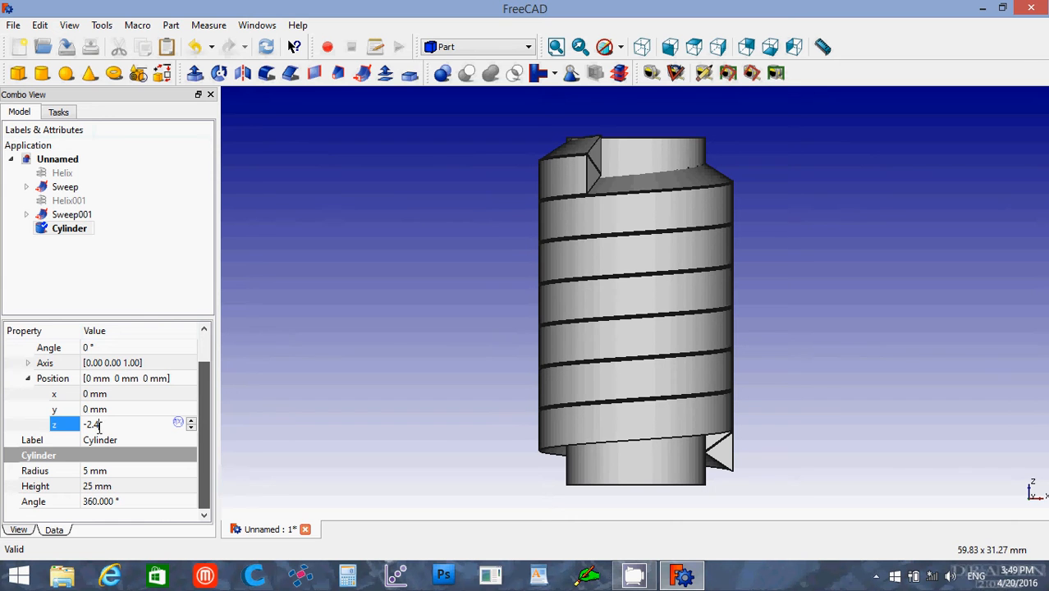
{"action": "double_click", "coordinate": [97, 424]}
{"action": "type", "text": "25"}
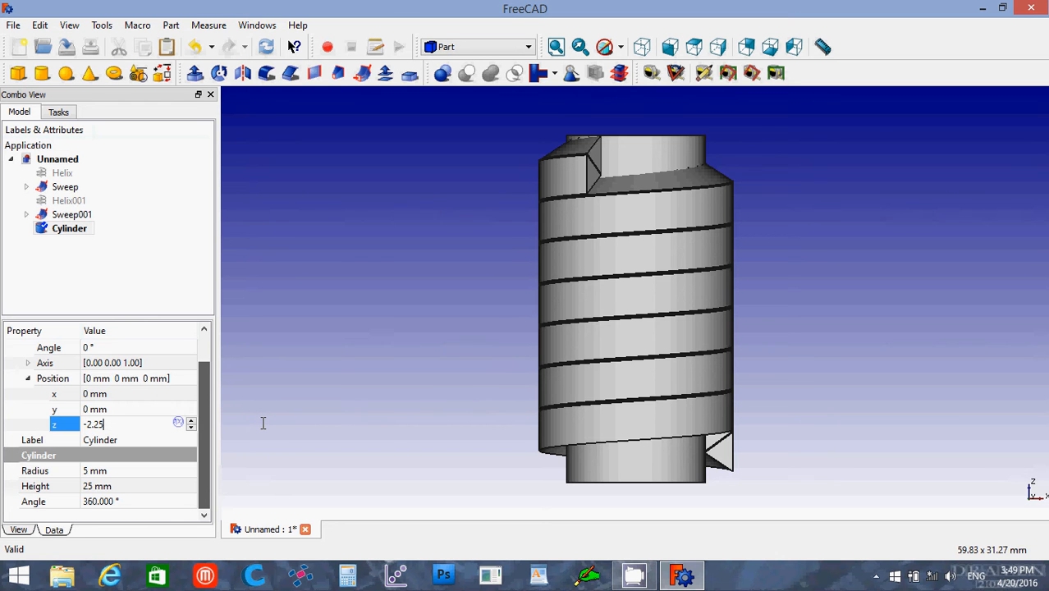
{"action": "left_click", "coordinate": [263, 423]}
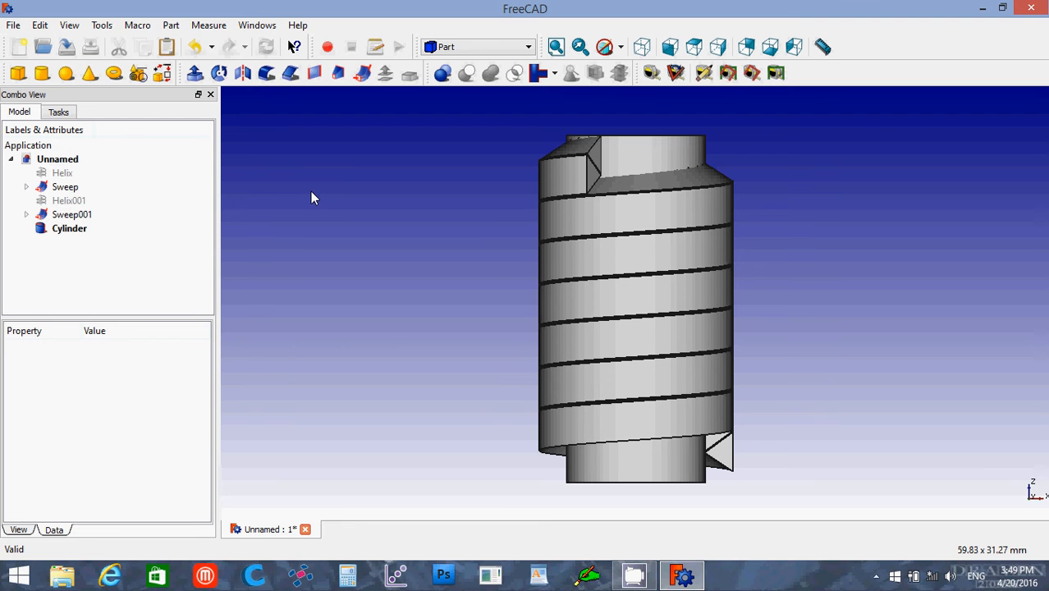
Create a six-sided prism primitive with a circumradius of 10 mm and a height of 24 mm.
{"action": "left_click", "coordinate": [138, 74]}
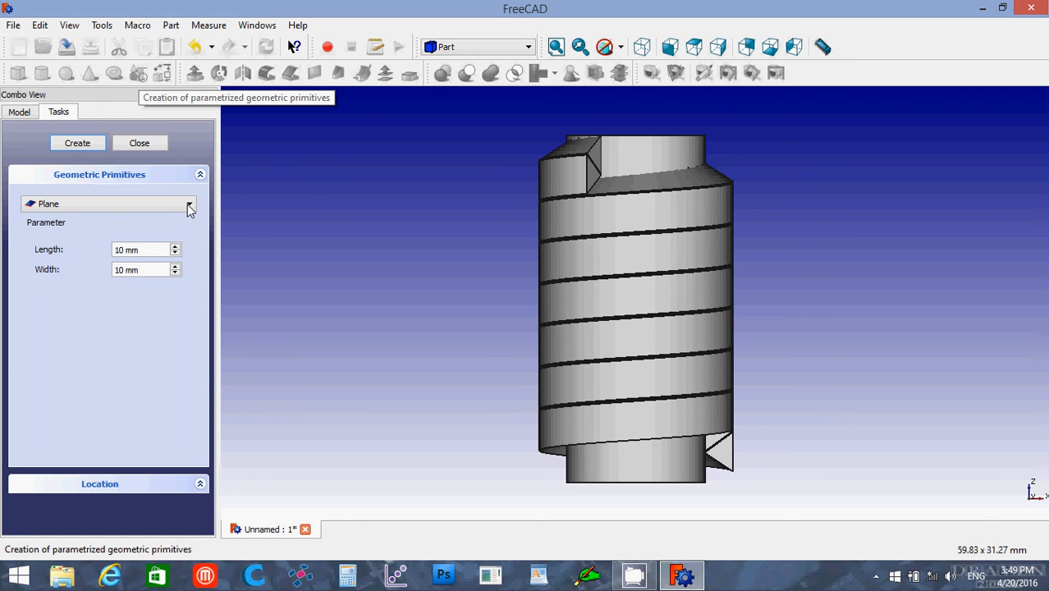
{"action": "left_click", "coordinate": [188, 207]}
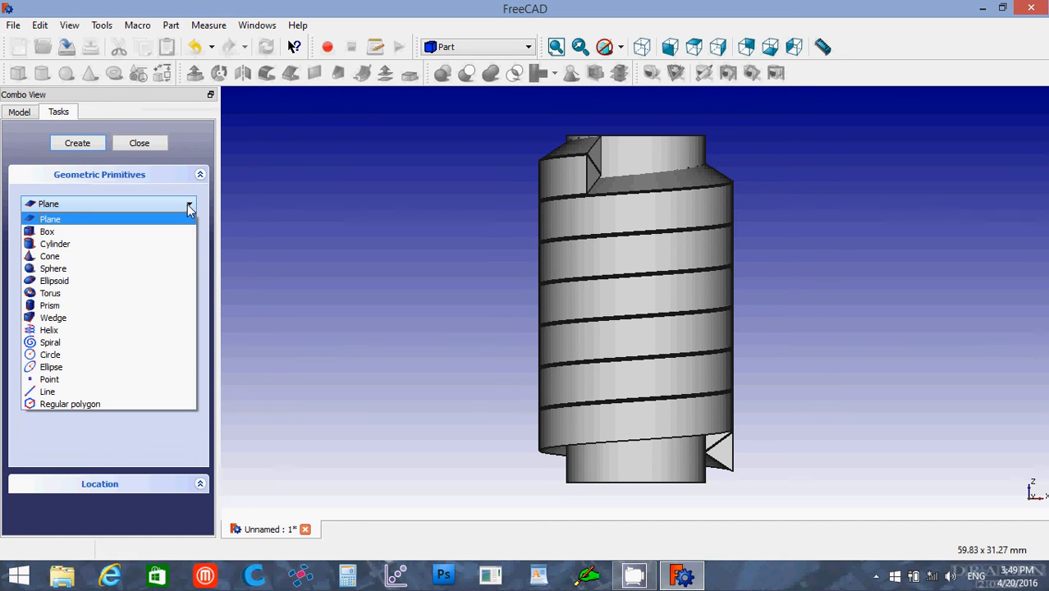
{"action": "left_click", "coordinate": [119, 307]}
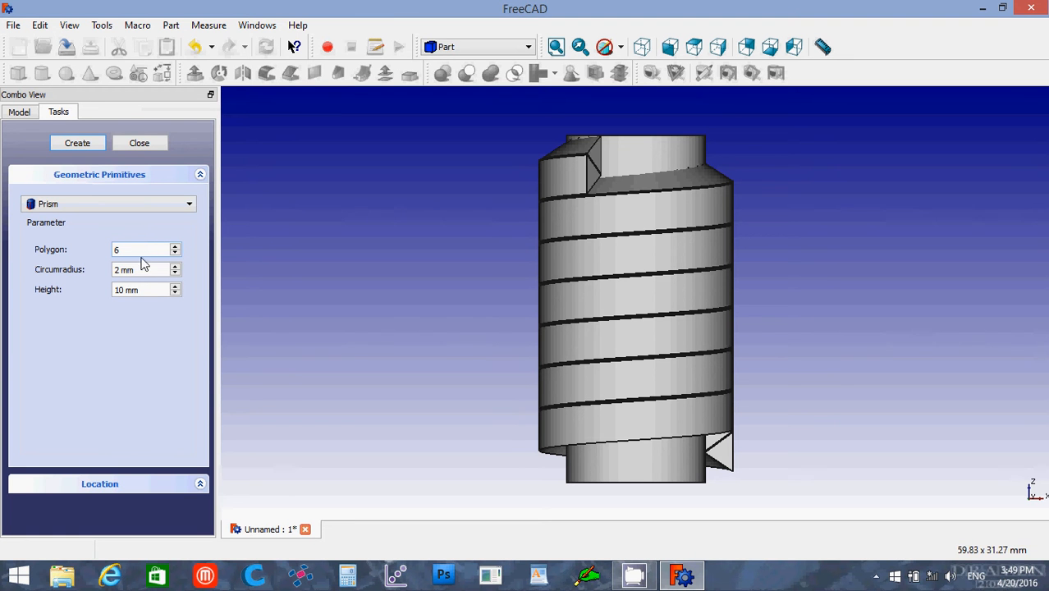
{"action": "left_click_drag", "start_coordinate": [141, 269], "coordinate": [88, 263]}
{"action": "type", "text": "10"}
{"action": "left_click_drag", "start_coordinate": [153, 290], "coordinate": [108, 290]}
{"action": "type", "text": "24"}
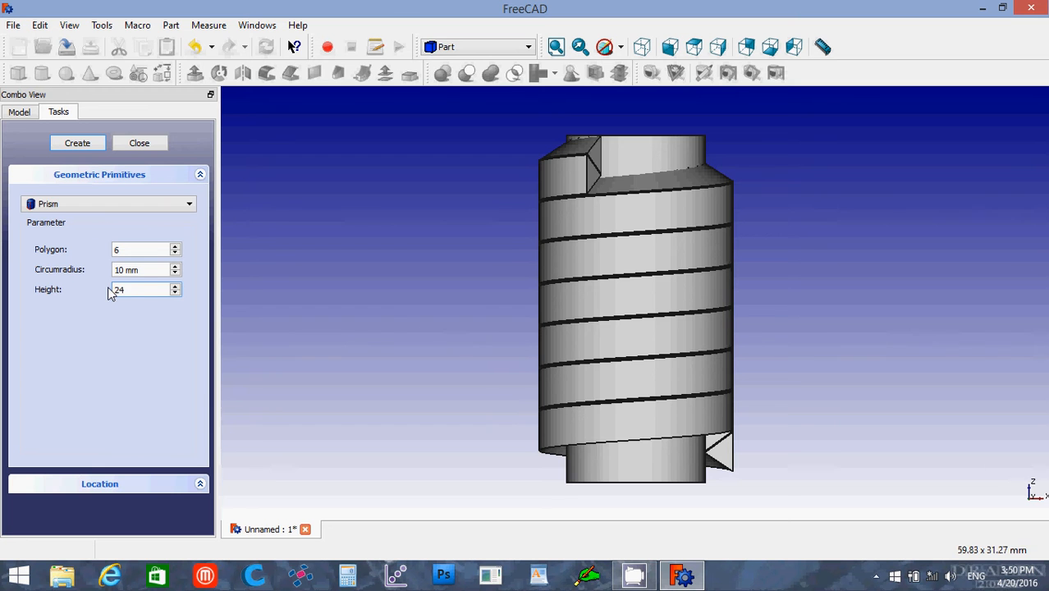
{"action": "left_click", "coordinate": [89, 144]}
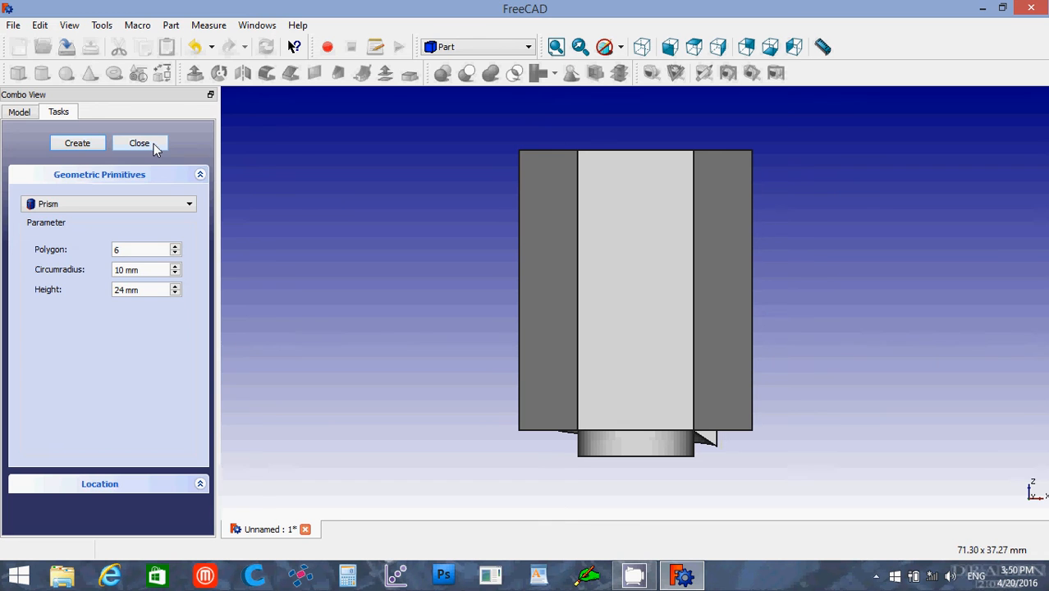
{"action": "left_click", "coordinate": [153, 144]}
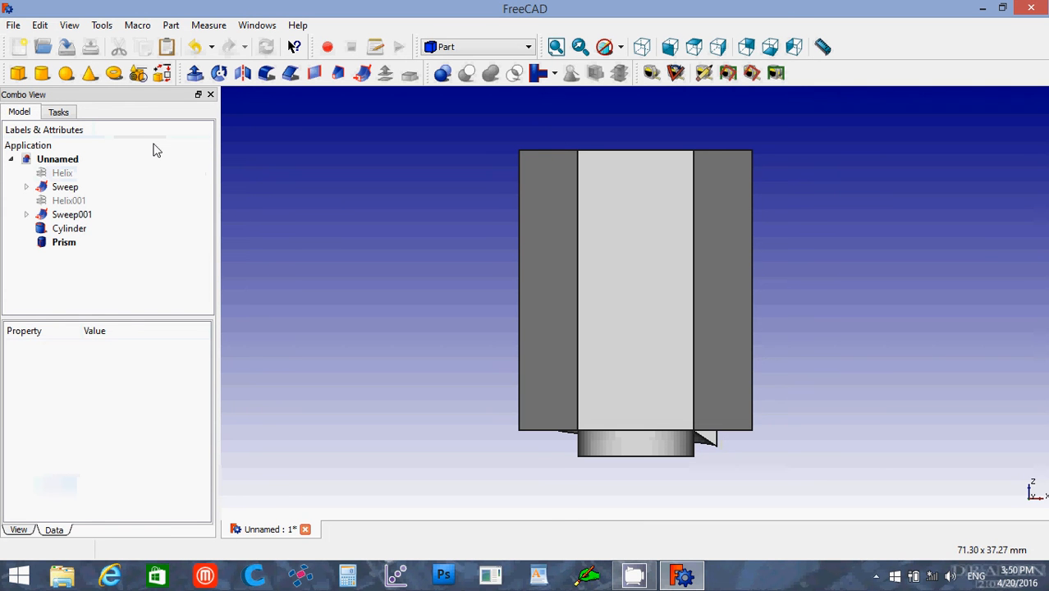
Set the prism's z position to -2 mm.
{"action": "left_click", "coordinate": [65, 243]}
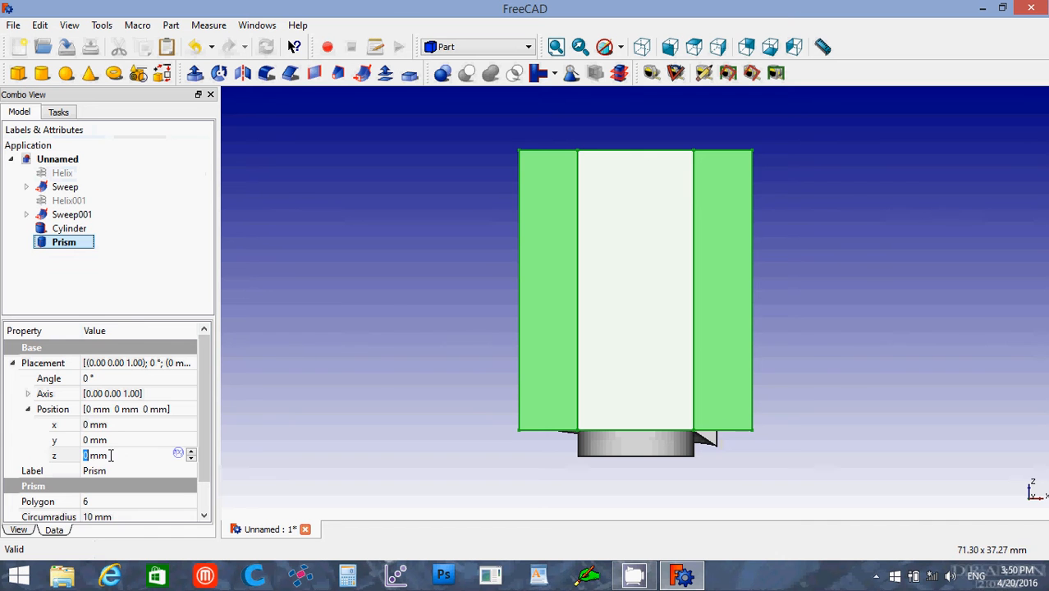
{"action": "left_click", "coordinate": [82, 454]}
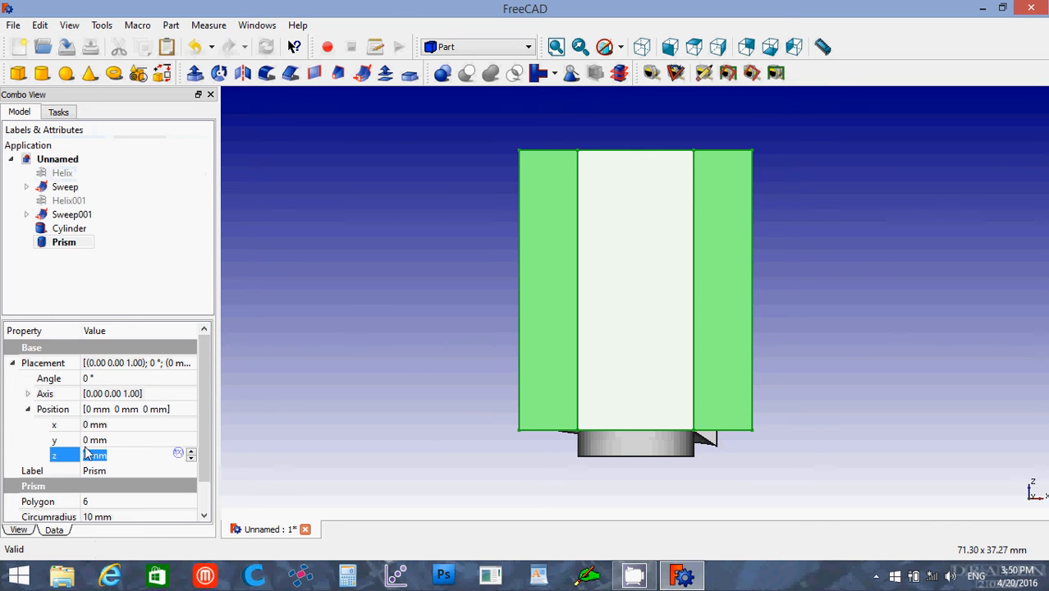
{"action": "key", "text": "BackSpace"}
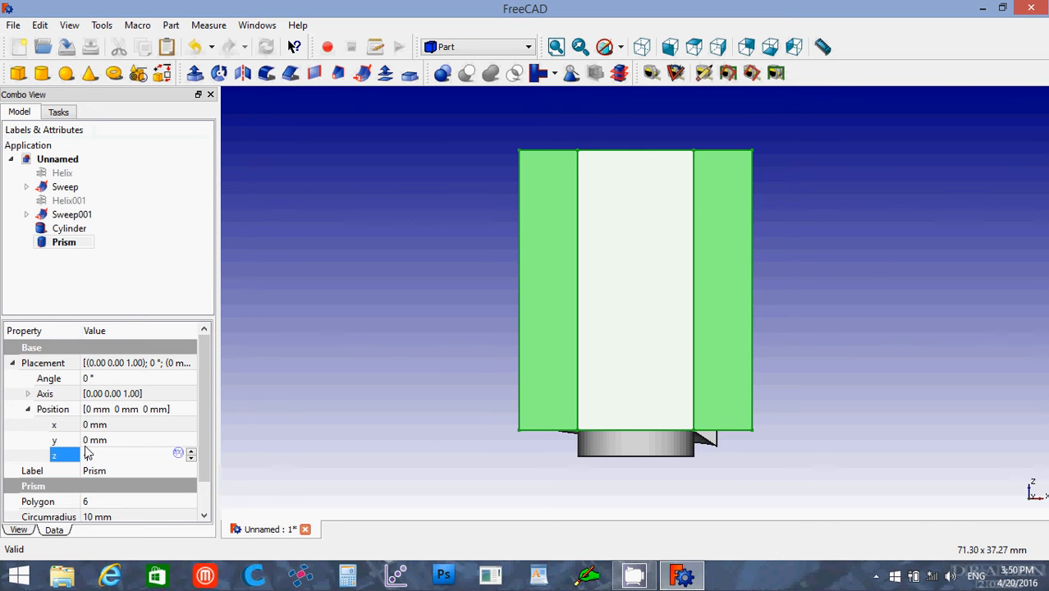
{"action": "type", "text": "-2"}
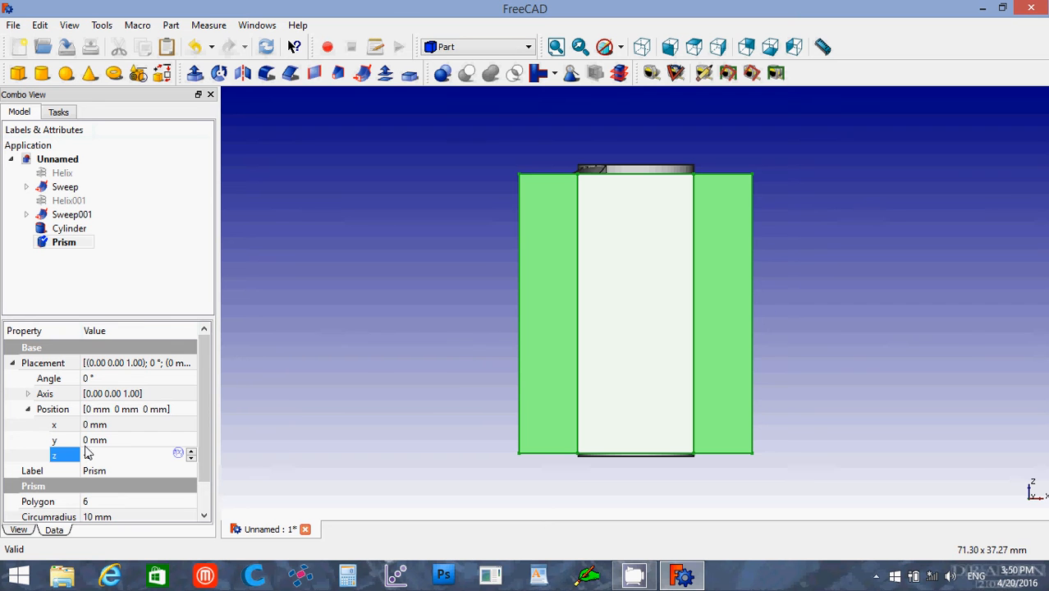
{"action": "left_click", "coordinate": [455, 350]}
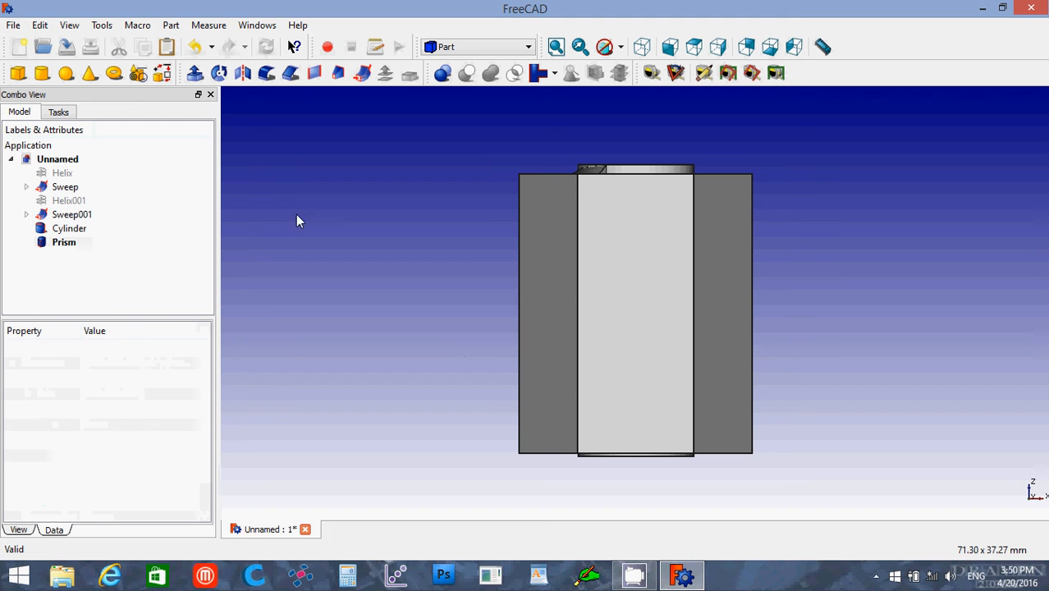
{"action": "left_click", "coordinate": [646, 48]}
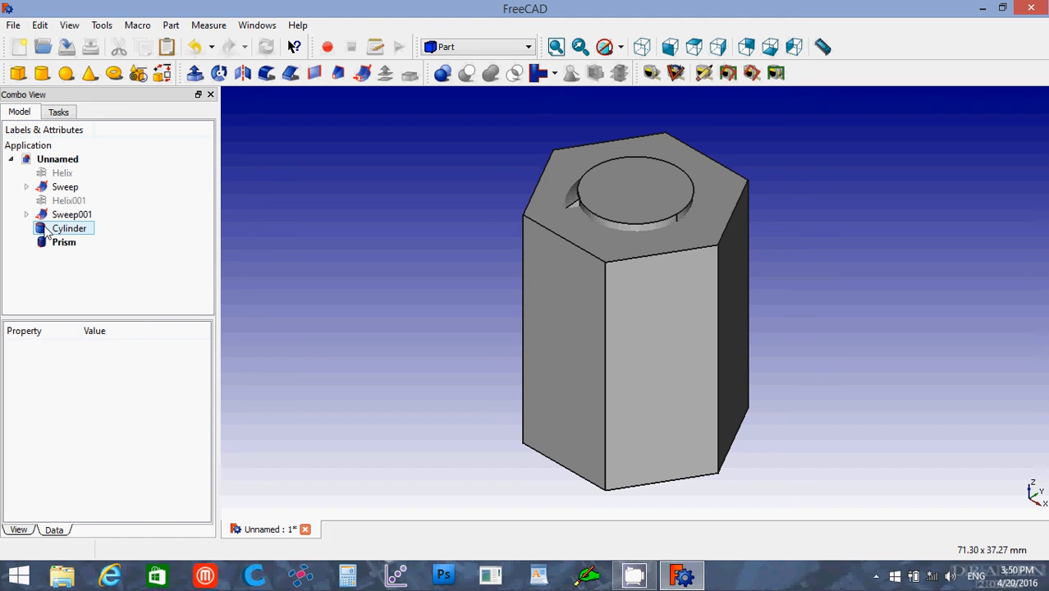
{"action": "key", "text": "ctrl+v"}
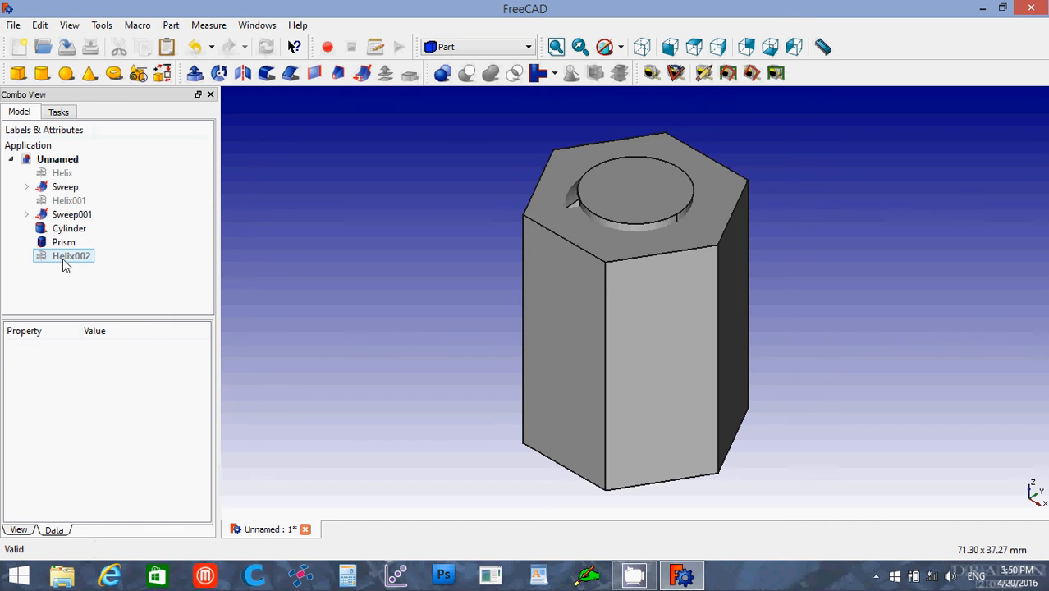
{"action": "left_click", "coordinate": [65, 258]}
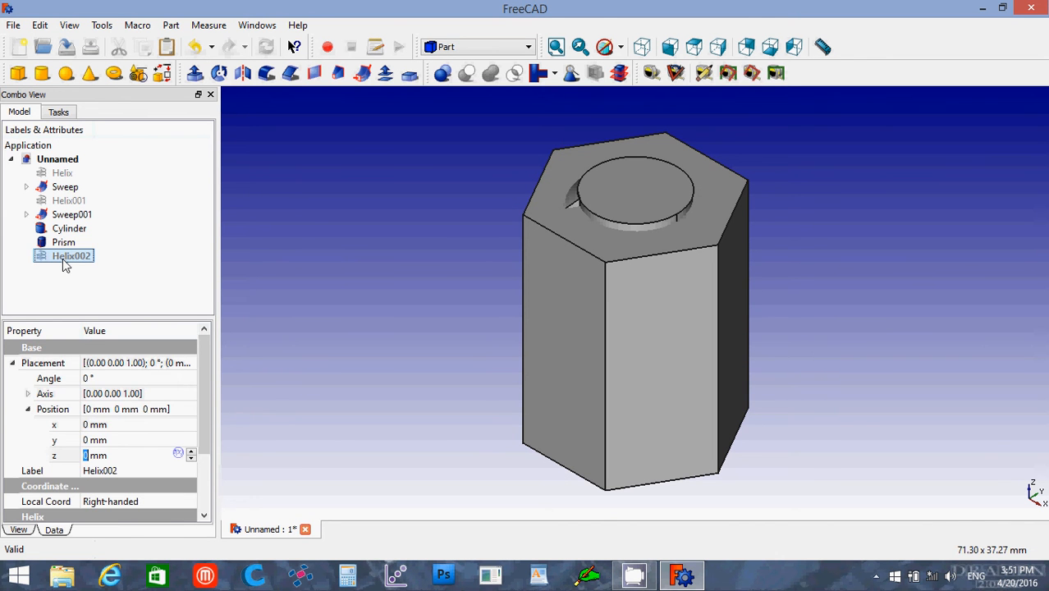
{"action": "key", "text": "Delete"}
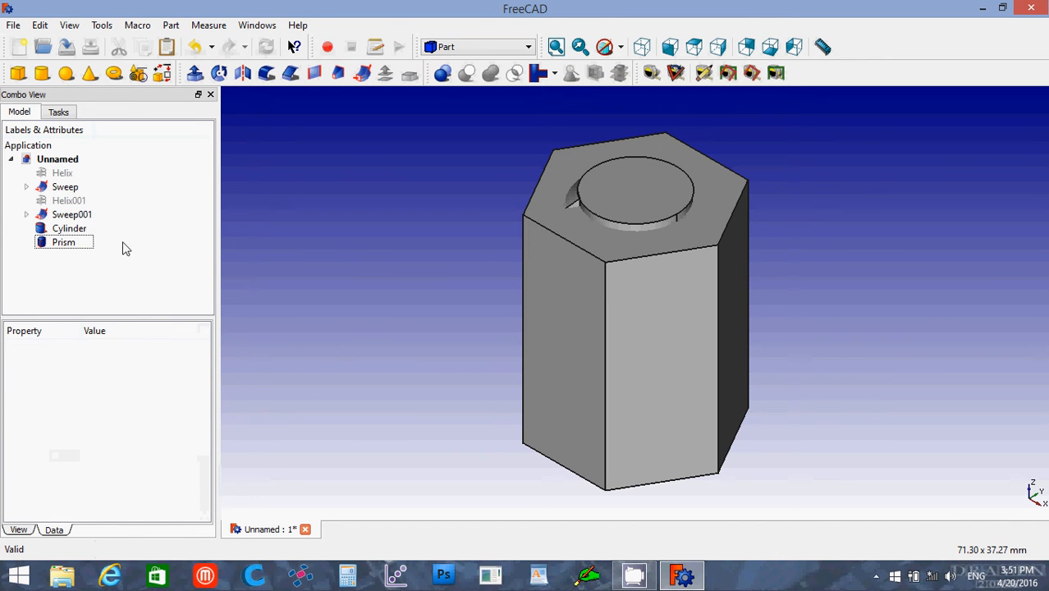
Duplicate the cylinder and set the copy's z position to -5 mm.
{"action": "left_click", "coordinate": [70, 230]}
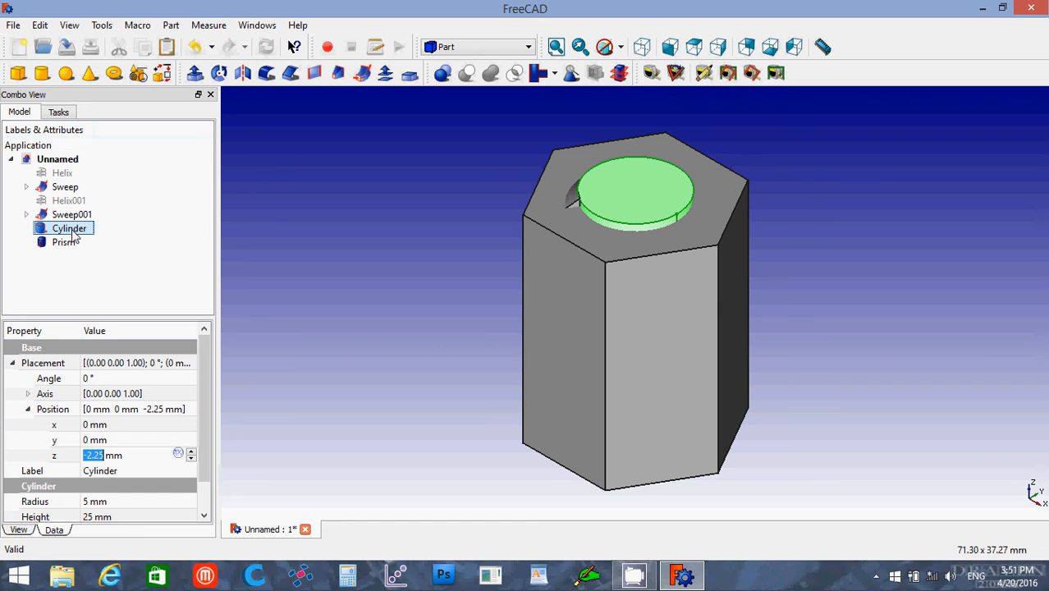
{"action": "key", "text": "ctrl+c"}
{"action": "key", "text": "ctrl+v"}
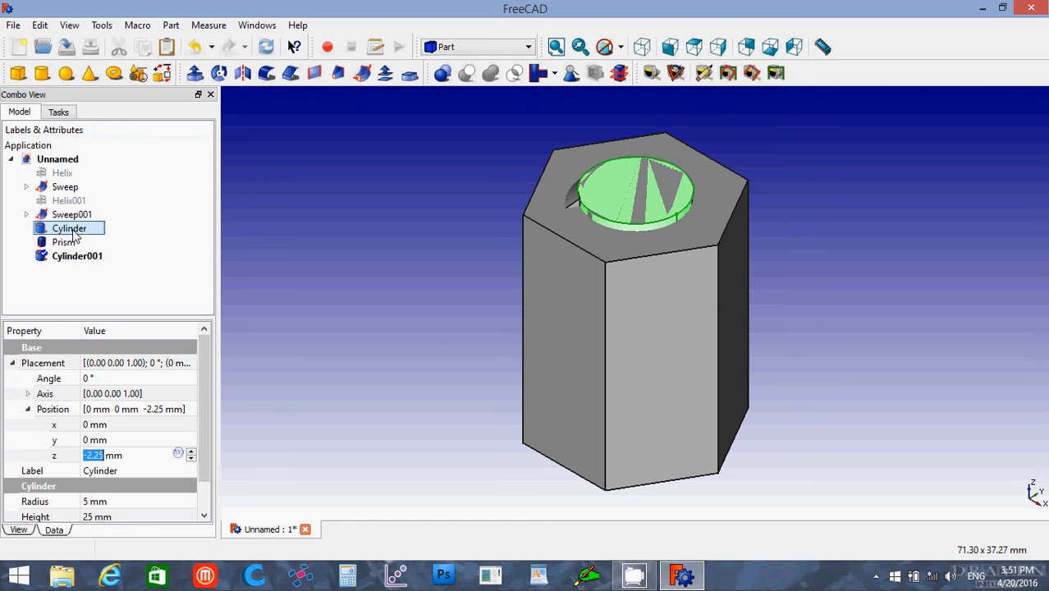
{"action": "left_click", "coordinate": [75, 256]}
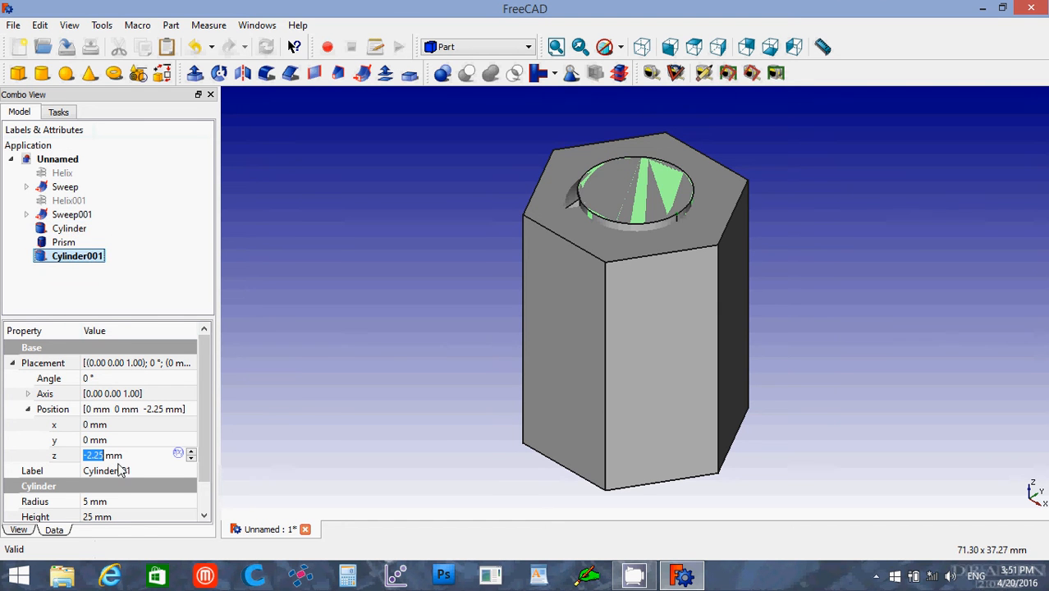
{"action": "left_click", "coordinate": [124, 455]}
{"action": "left_click_drag", "start_coordinate": [124, 455], "coordinate": [82, 455]}
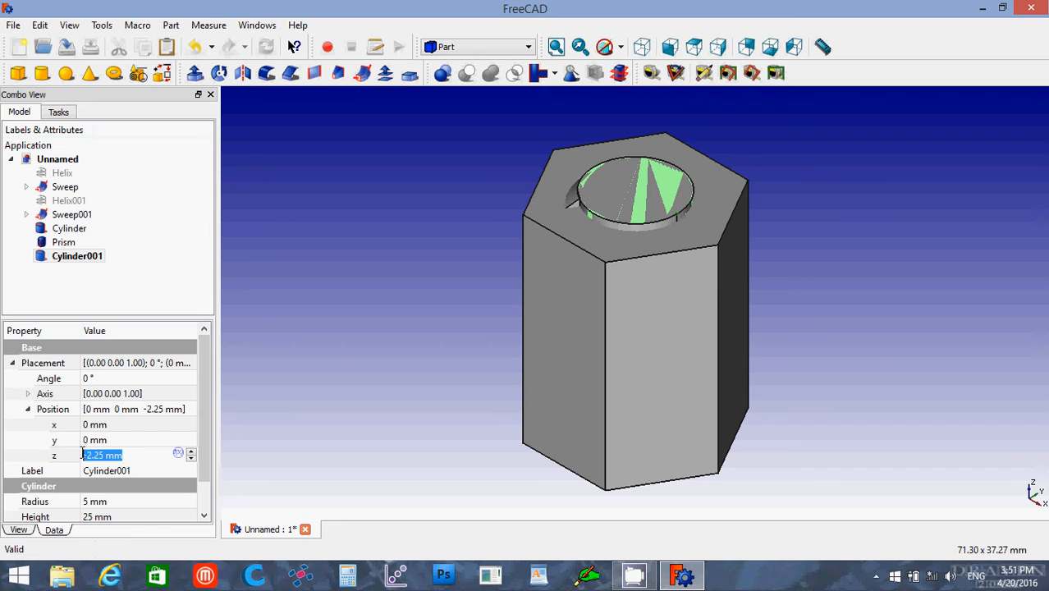
{"action": "type", "text": "-5"}
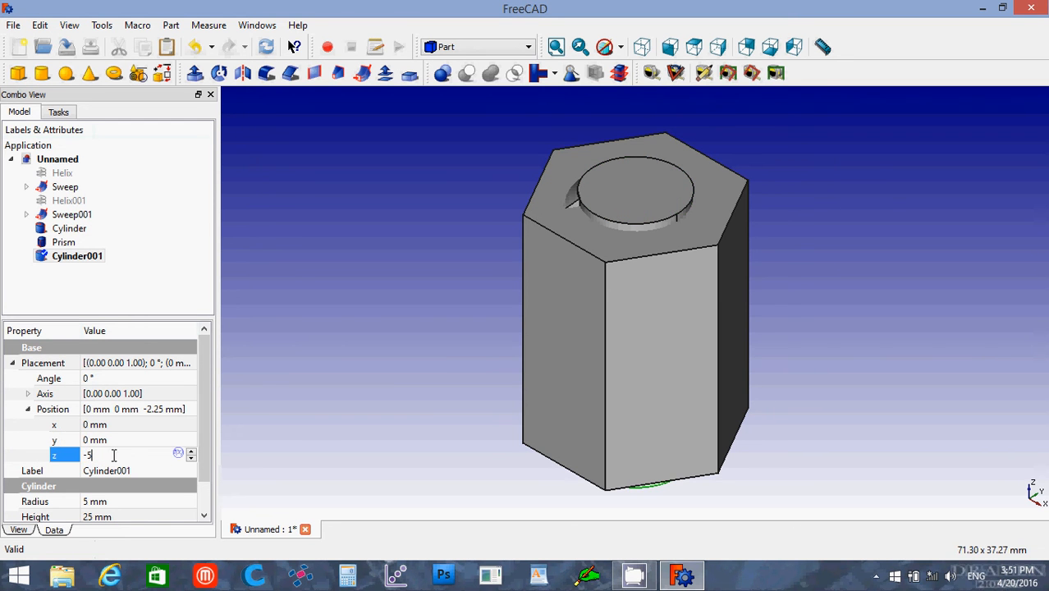
{"action": "key", "text": "Return"}
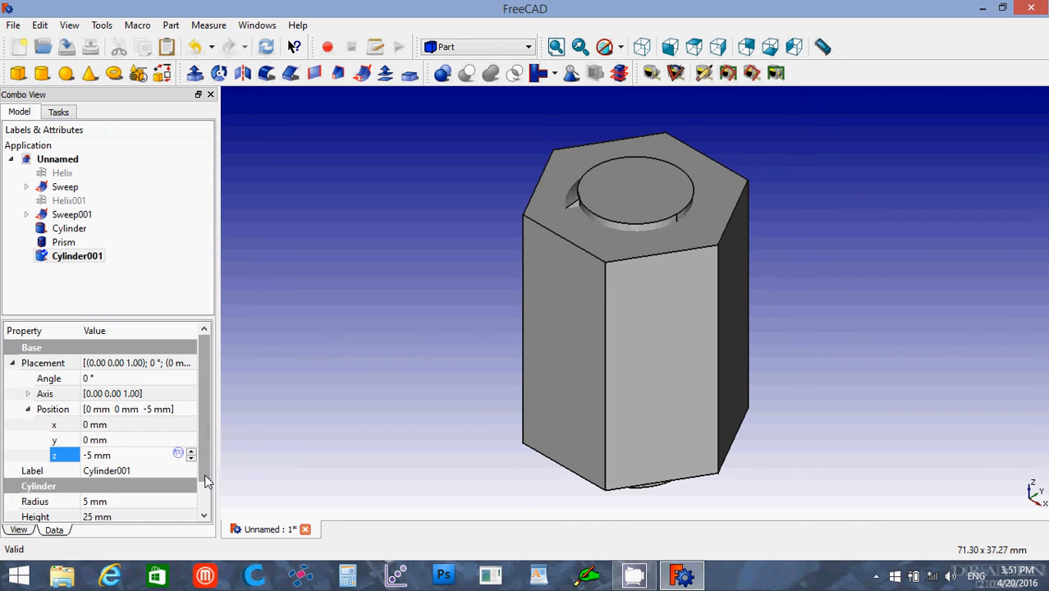
Set the copied cylinder's height to 30 mm and its radius to 7 mm.
{"action": "scroll", "coordinate": [205, 474], "scroll_direction": "down", "scroll_amount": 1}
{"action": "left_click", "coordinate": [127, 487]}
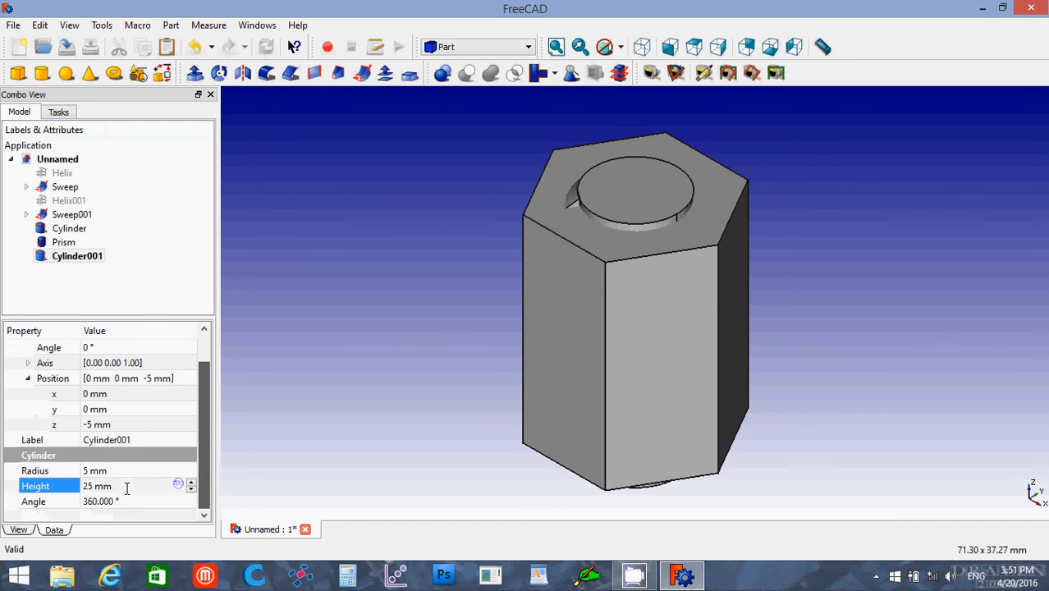
{"action": "left_click_drag", "start_coordinate": [128, 486], "coordinate": [80, 485]}
{"action": "type", "text": "3"}
{"action": "left_click_drag", "start_coordinate": [123, 489], "coordinate": [84, 487]}
{"action": "type", "text": "30"}
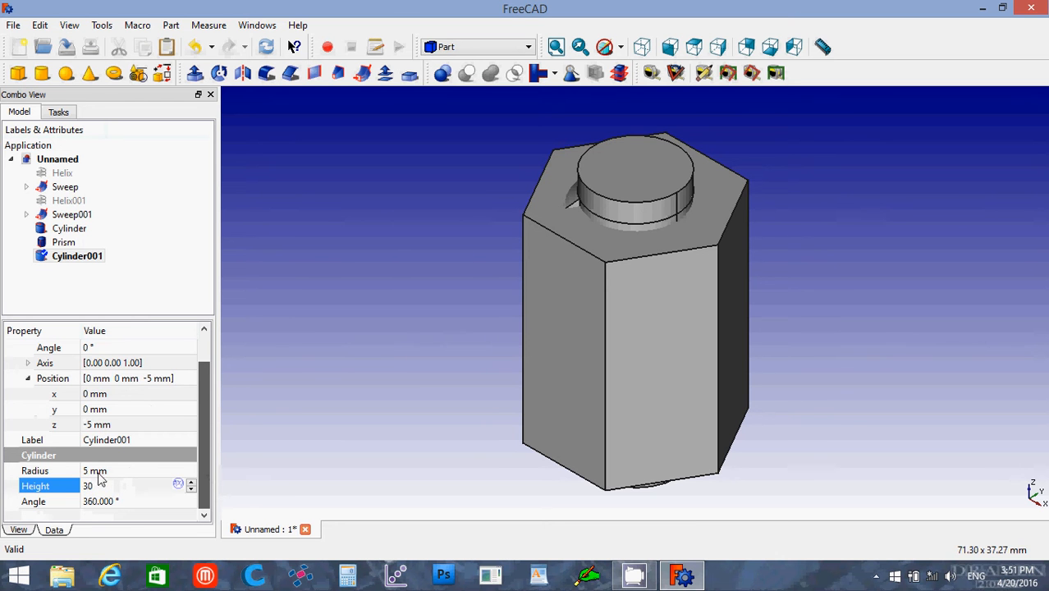
{"action": "left_click", "coordinate": [105, 474]}
{"action": "left_click_drag", "start_coordinate": [108, 473], "coordinate": [84, 475]}
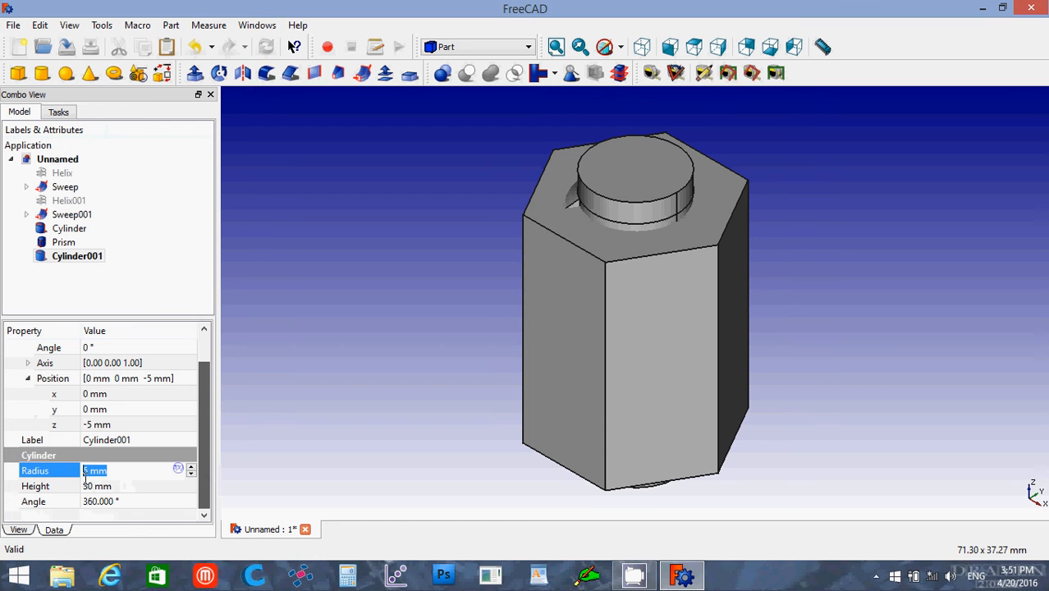
{"action": "type", "text": "7"}
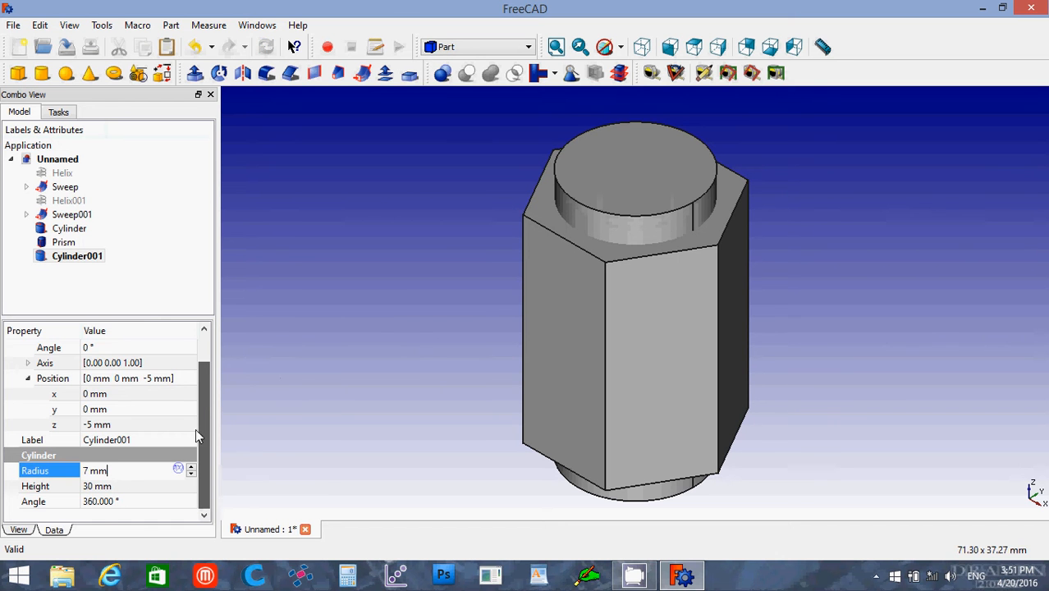
Cut the copied 7 mm radius cylinder out of the hexagonal prism.
{"action": "left_click", "coordinate": [64, 243]}
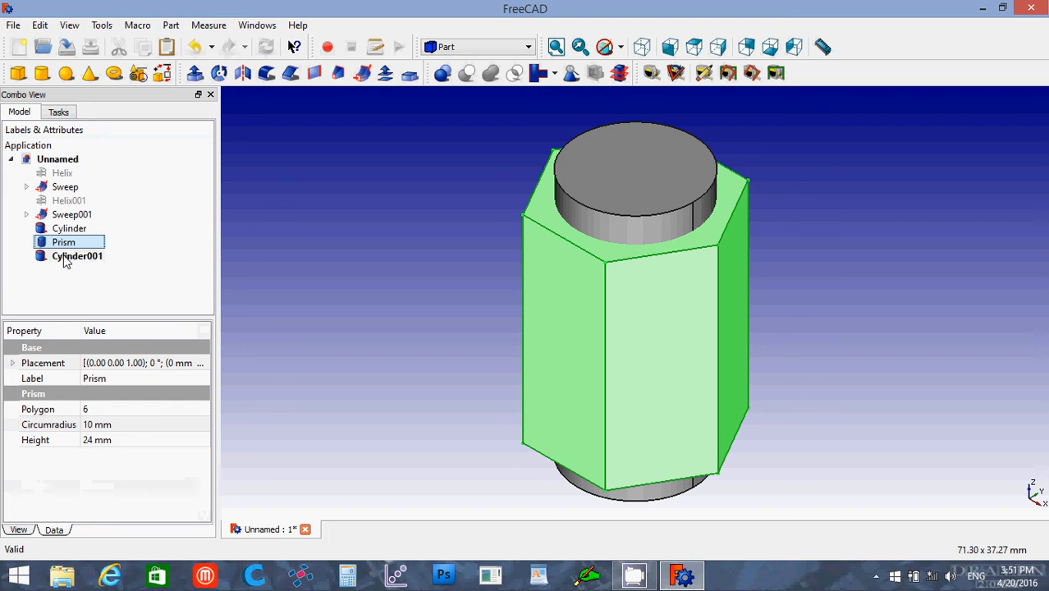
{"action": "left_click", "coordinate": [66, 257], "text": "ctrl"}
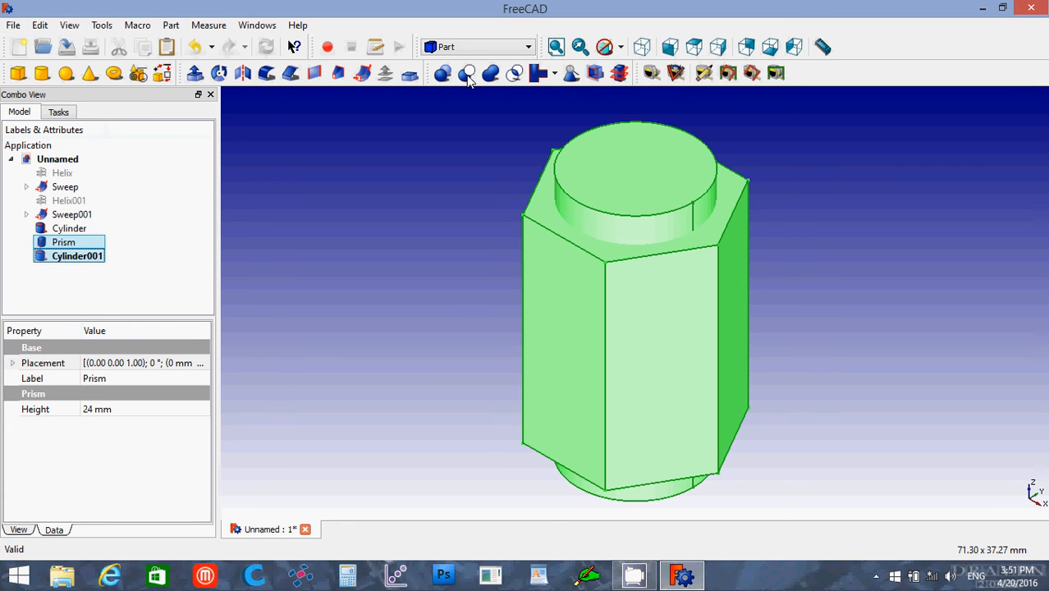
{"action": "left_click", "coordinate": [467, 74]}
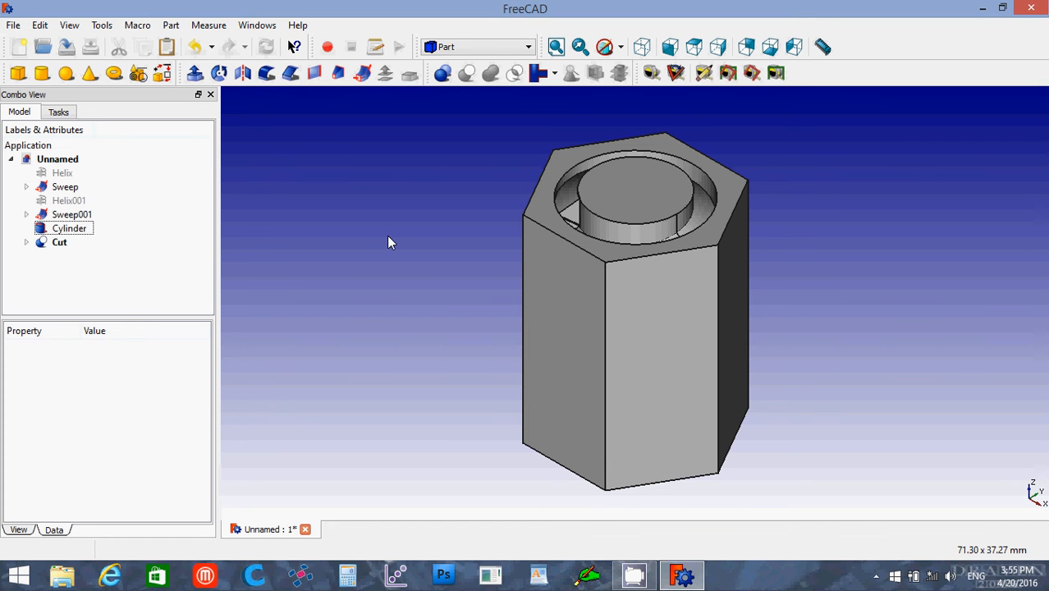
Fuse the bored hexagonal prism with the second thread sweep, Sweep001.
{"action": "left_click", "coordinate": [56, 245]}
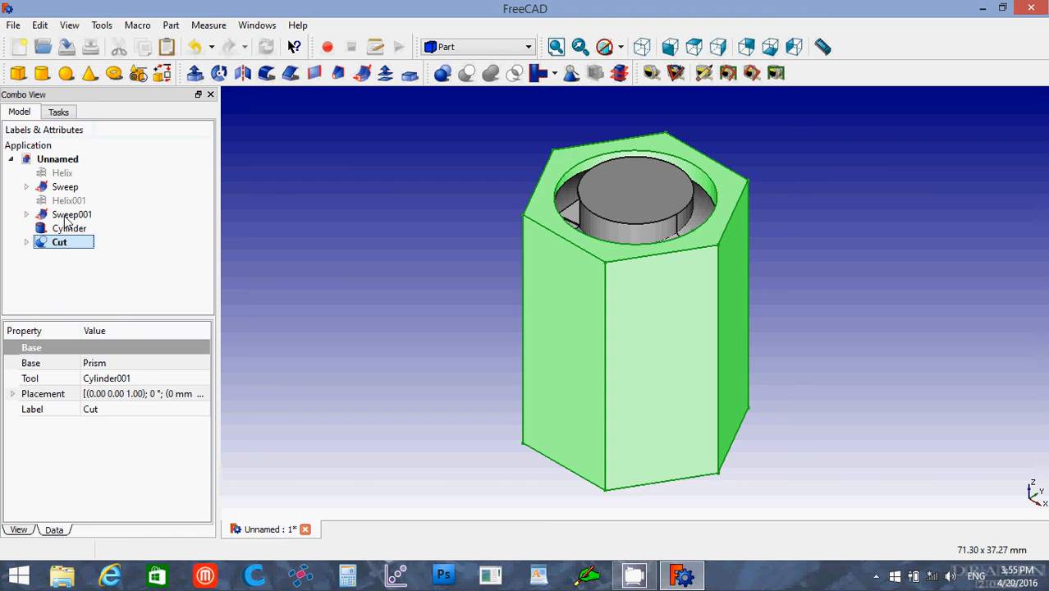
{"action": "left_click", "coordinate": [68, 216], "text": "ctrl"}
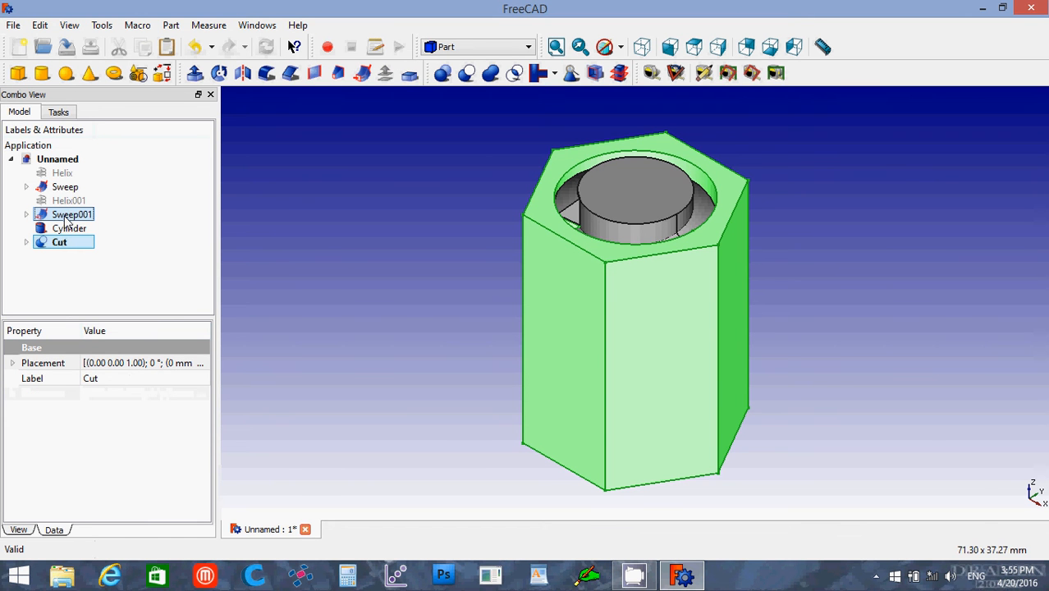
{"action": "left_click", "coordinate": [491, 74]}
{"action": "left_click", "coordinate": [491, 74]}
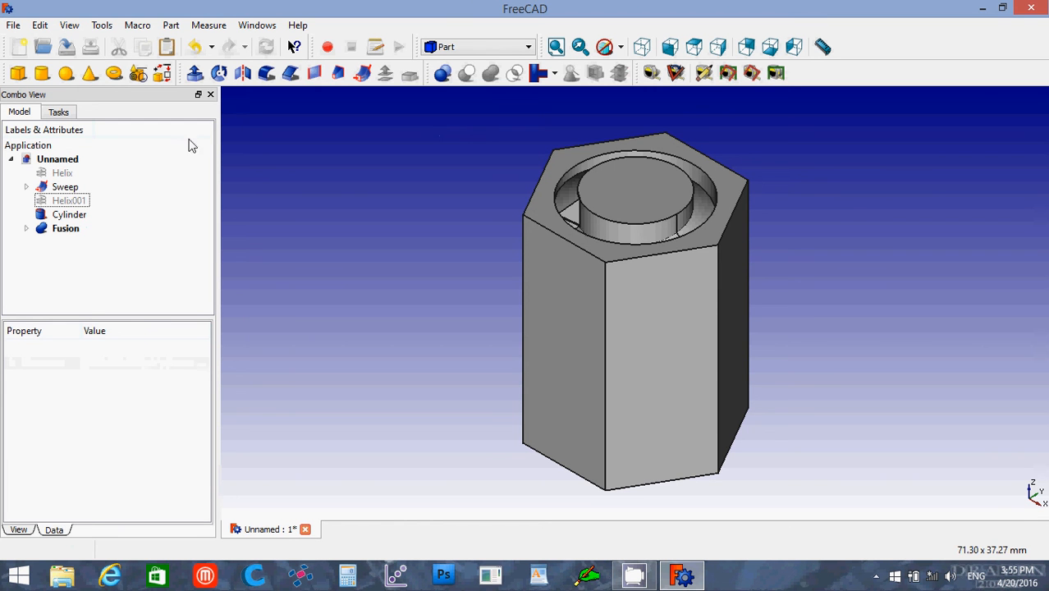
{"action": "left_click", "coordinate": [63, 188]}
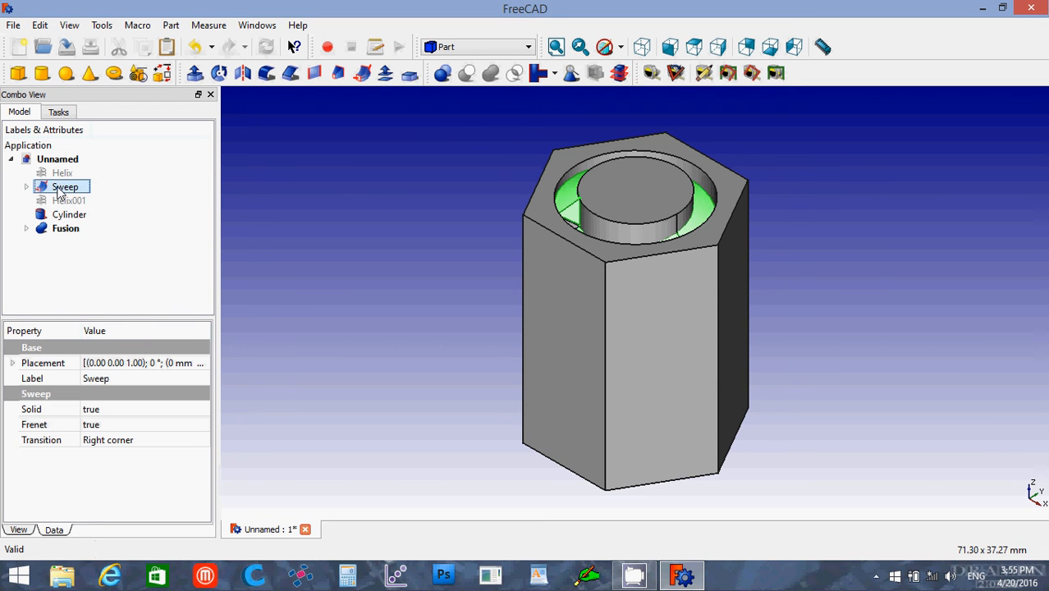
{"action": "left_click", "coordinate": [343, 360]}
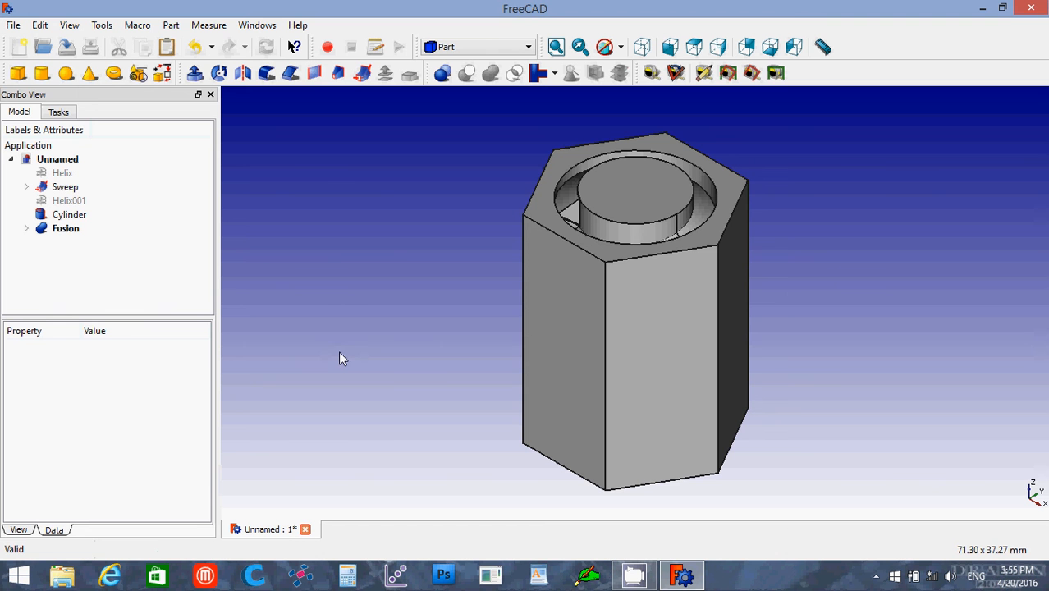
{"action": "middle_click_drag", "start_coordinate": [343, 360], "coordinate": [390, 255]}
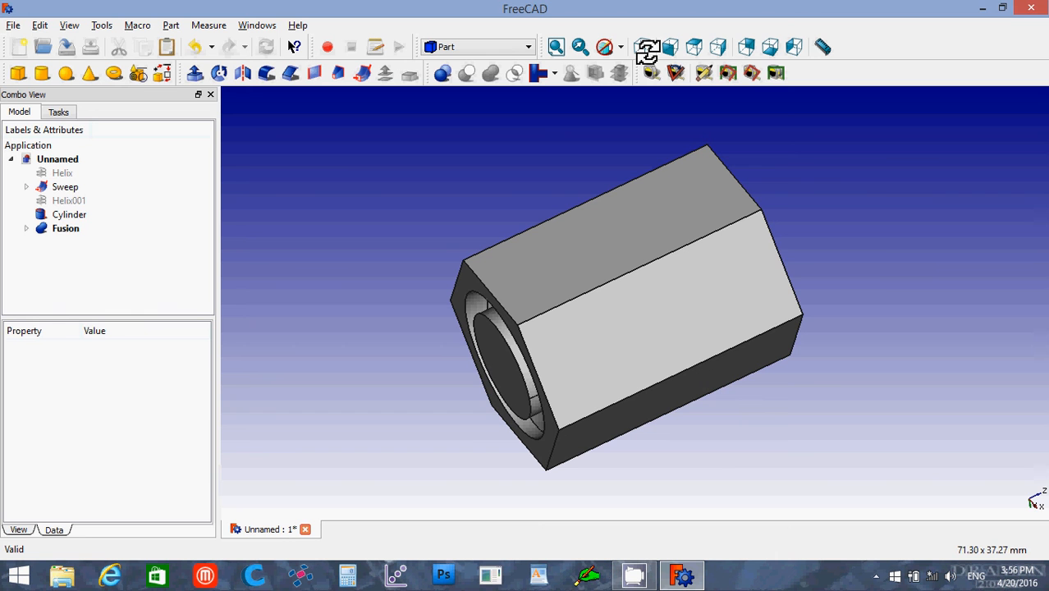
{"action": "left_click", "coordinate": [644, 48]}
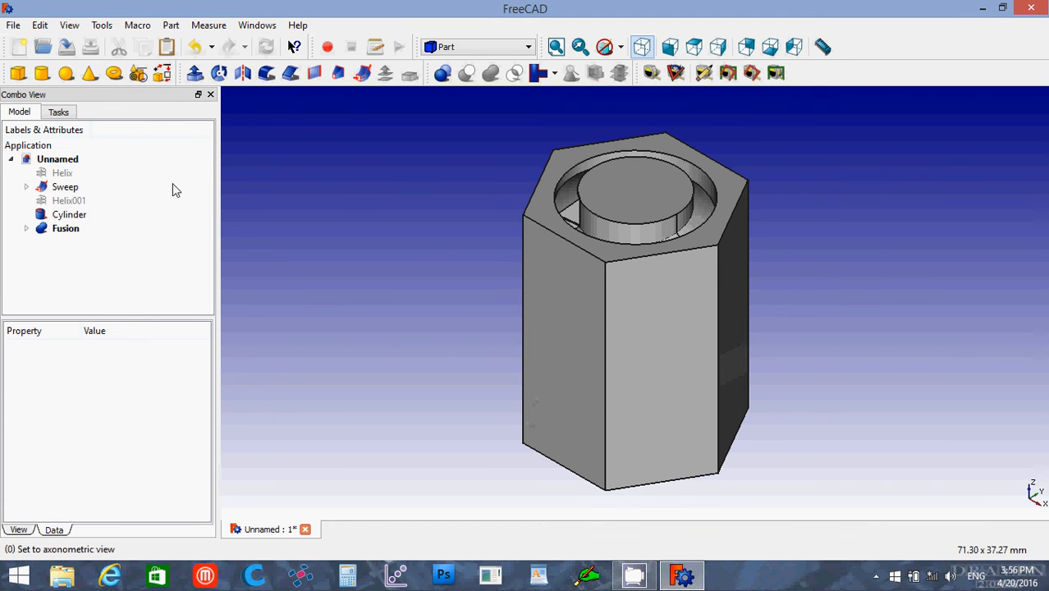
Set the height of the inner screw cylinder to 30 mm.
{"action": "key", "text": "1"}
{"action": "left_click", "coordinate": [72, 216]}
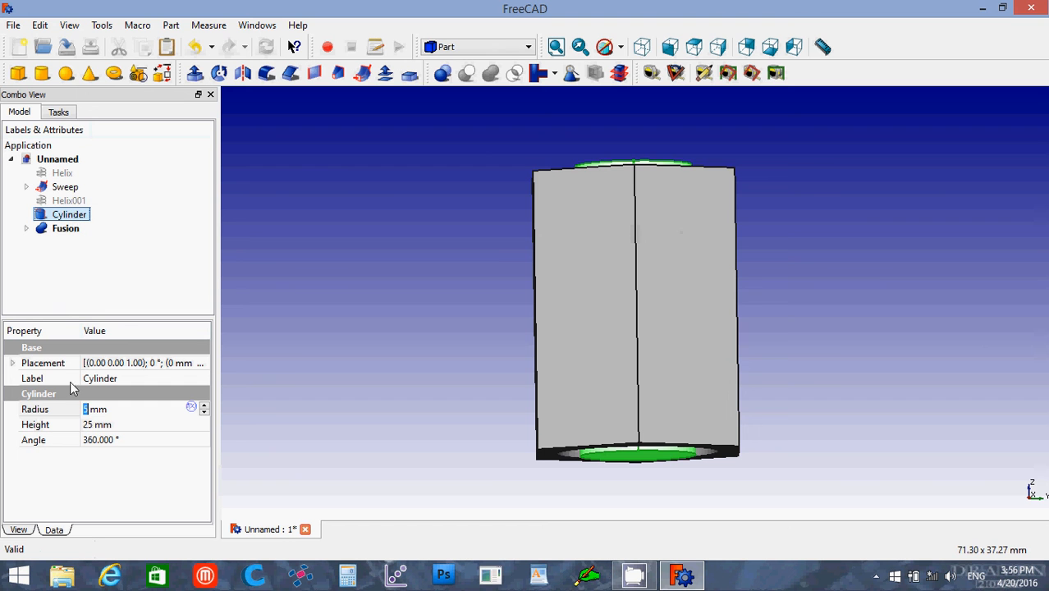
{"action": "left_click", "coordinate": [97, 425]}
{"action": "left_click_drag", "start_coordinate": [113, 425], "coordinate": [82, 425]}
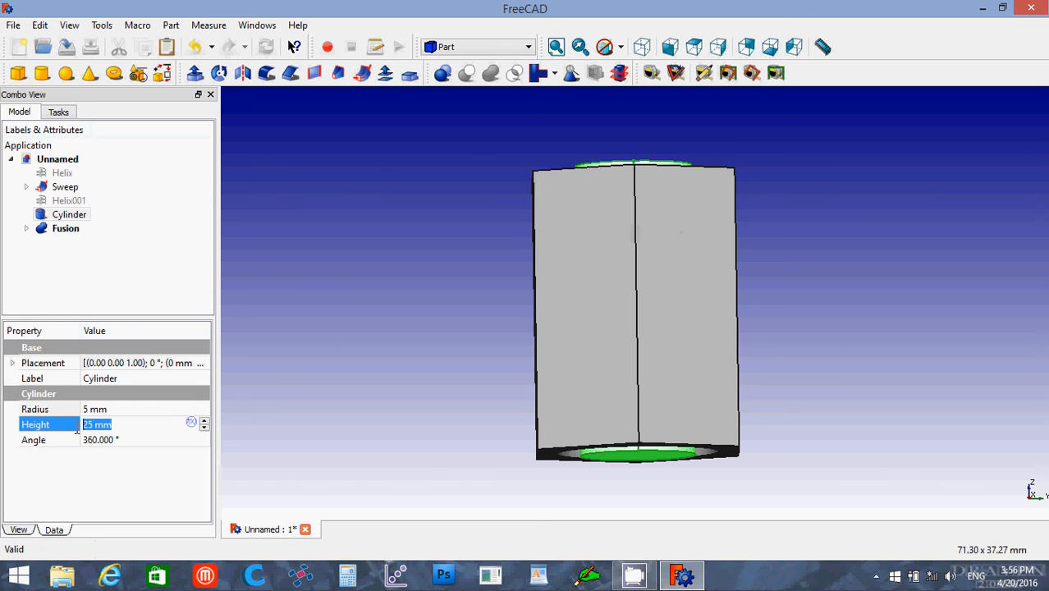
{"action": "type", "text": "30"}
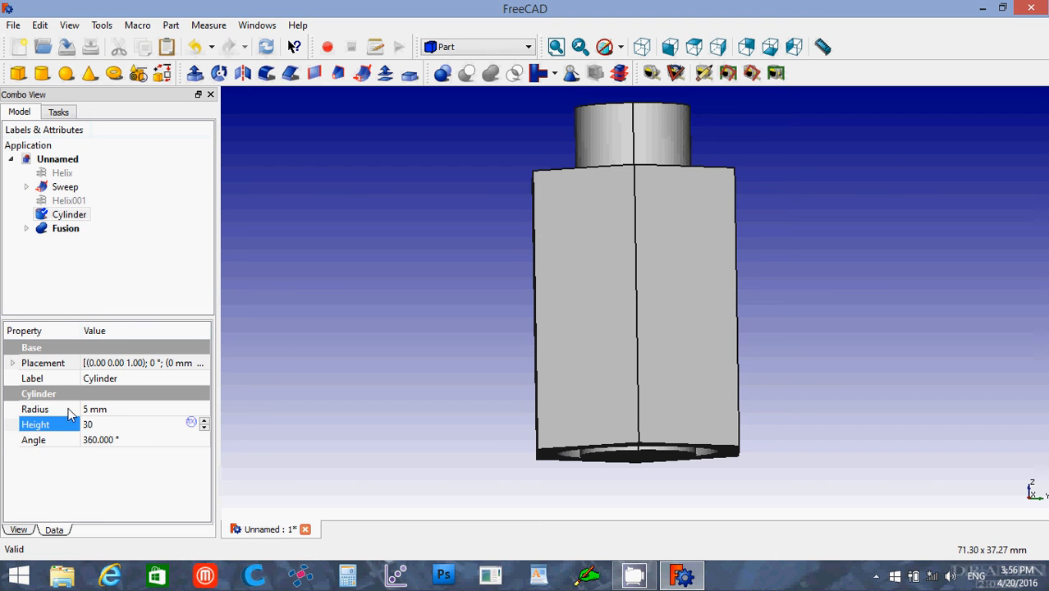
Set the inner screw cylinder's z position to -7.25 mm.
{"action": "left_click", "coordinate": [12, 363]}
{"action": "left_click", "coordinate": [12, 363]}
{"action": "left_click", "coordinate": [13, 363]}
{"action": "left_click", "coordinate": [28, 409]}
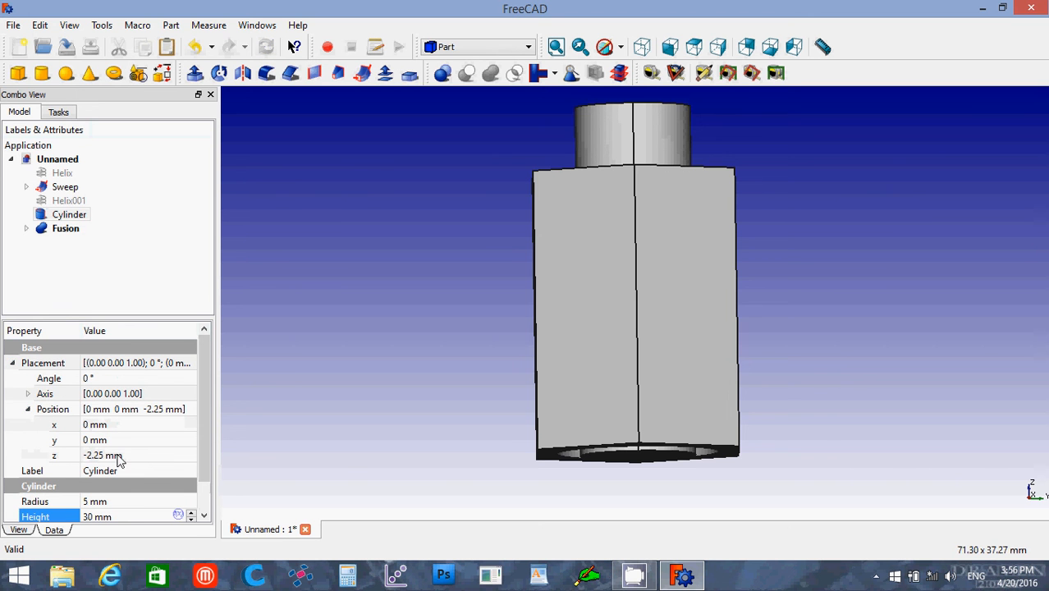
{"action": "left_click", "coordinate": [131, 461]}
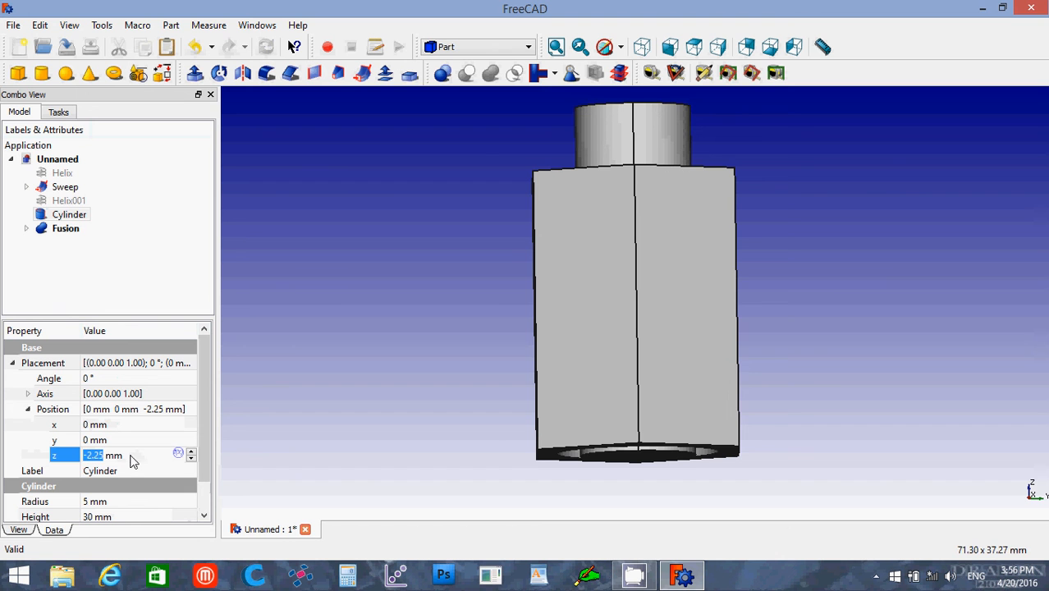
{"action": "left_click", "coordinate": [90, 457]}
{"action": "key", "text": "BackSpace"}
{"action": "type", "text": "7"}
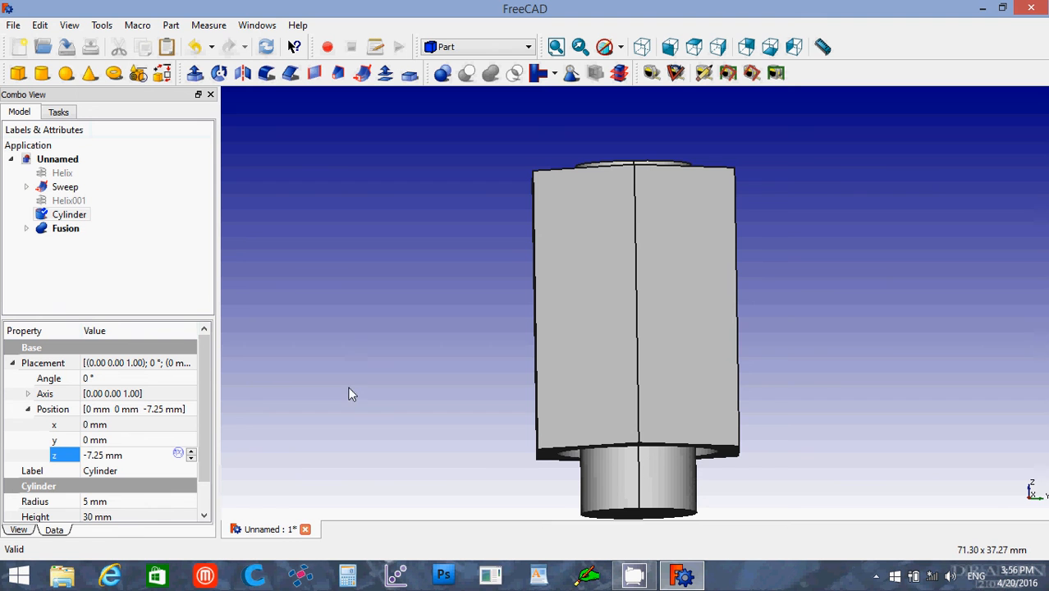
{"action": "left_click", "coordinate": [294, 351]}
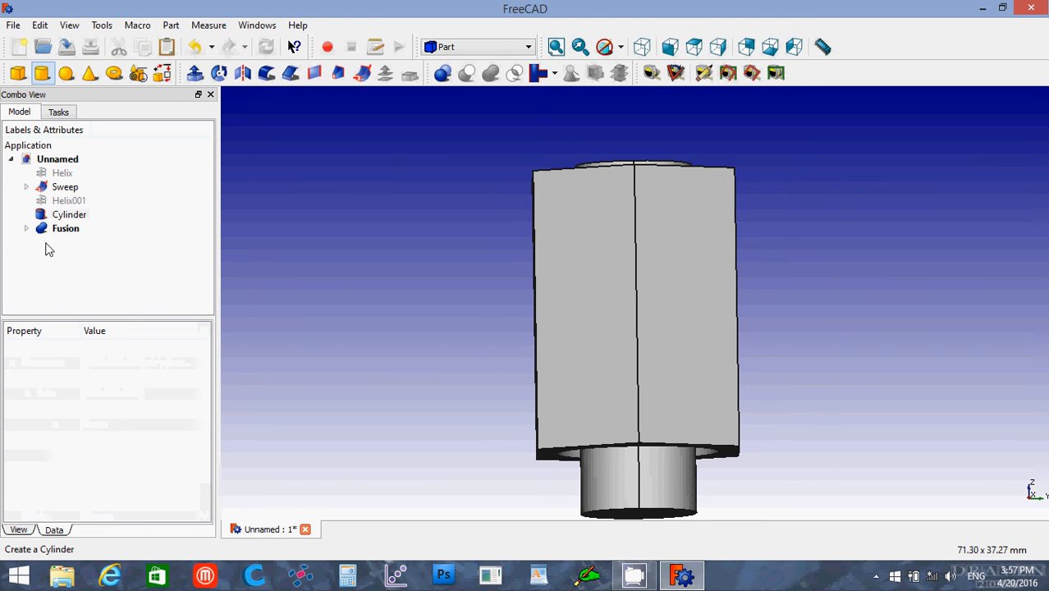
Duplicate the inner screw cylinder in place and select the copy.
{"action": "left_click", "coordinate": [68, 215]}
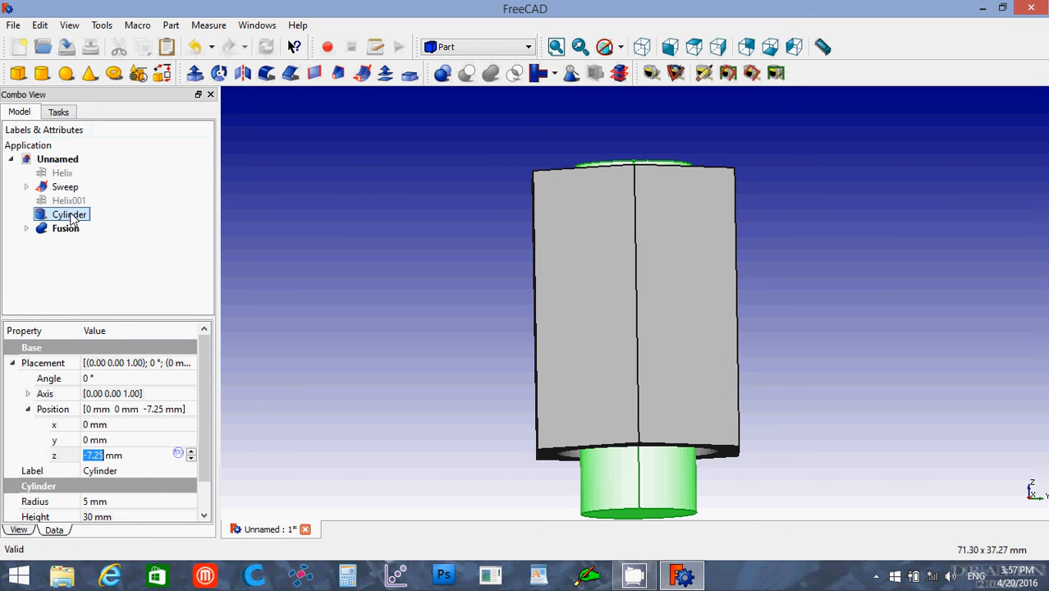
{"action": "key", "text": "ctrl+c"}
{"action": "key", "text": "ctrl+v"}
{"action": "left_click", "coordinate": [71, 244]}
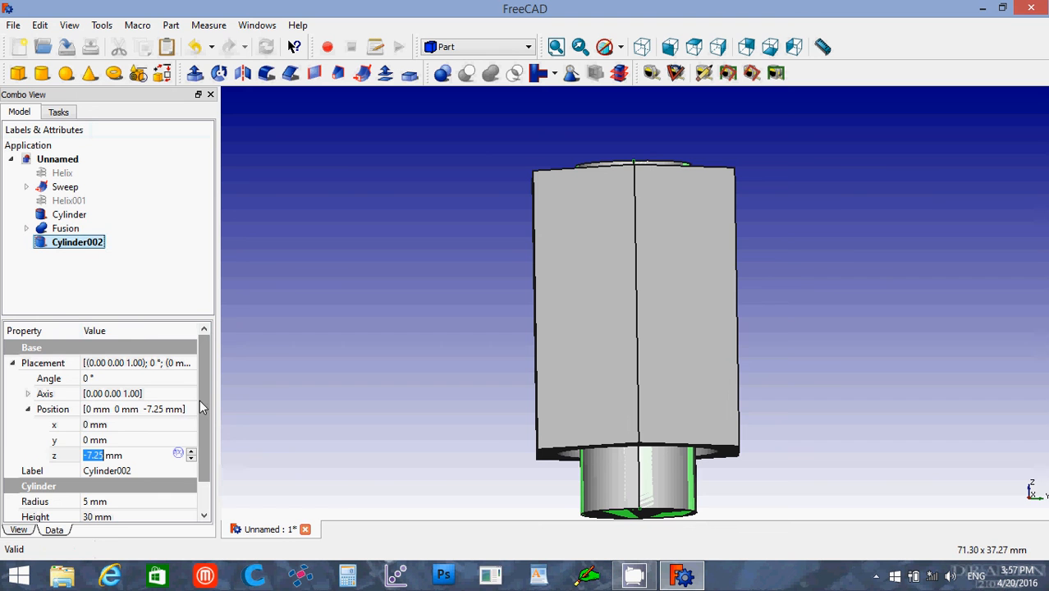
Set the copied screw cylinder's height to 4 mm and its radius to 10 mm to form the screw head.
{"action": "left_click_drag", "start_coordinate": [203, 399], "coordinate": [199, 472]}
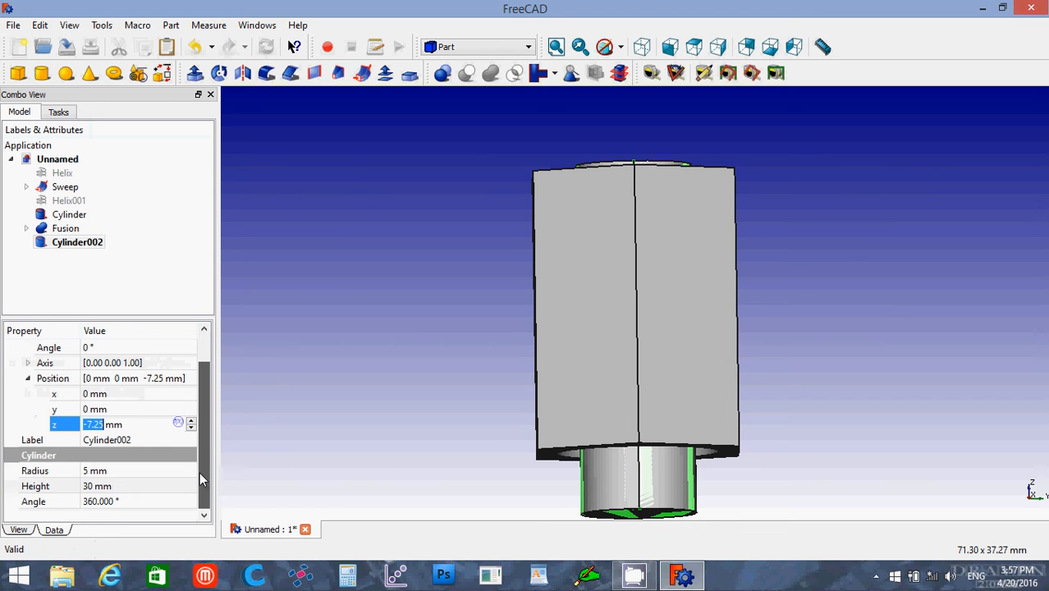
{"action": "left_click", "coordinate": [114, 471]}
{"action": "left_click", "coordinate": [115, 486]}
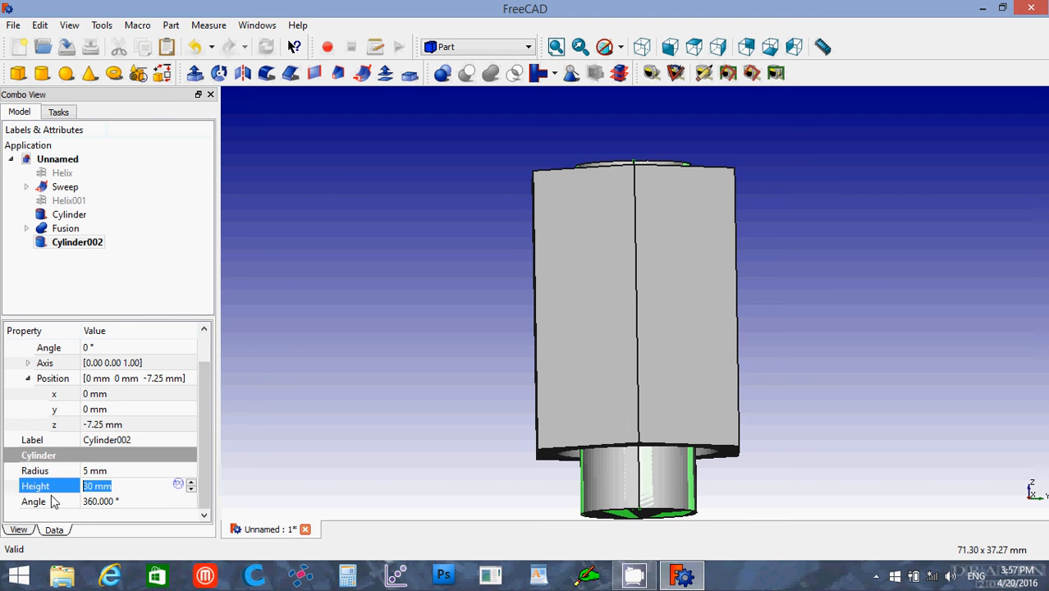
{"action": "type", "text": "4"}
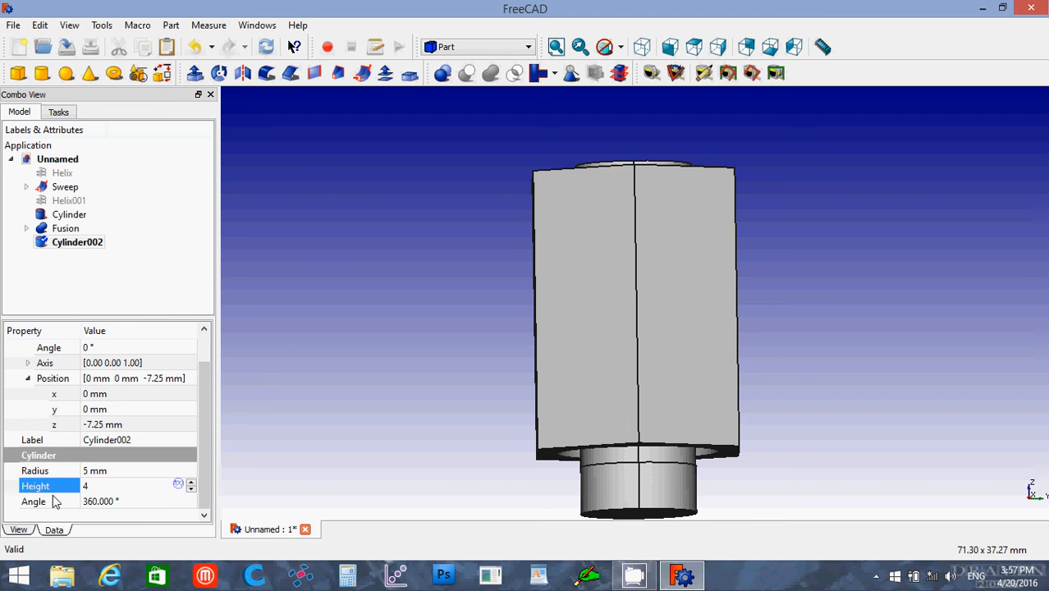
{"action": "left_click", "coordinate": [114, 474]}
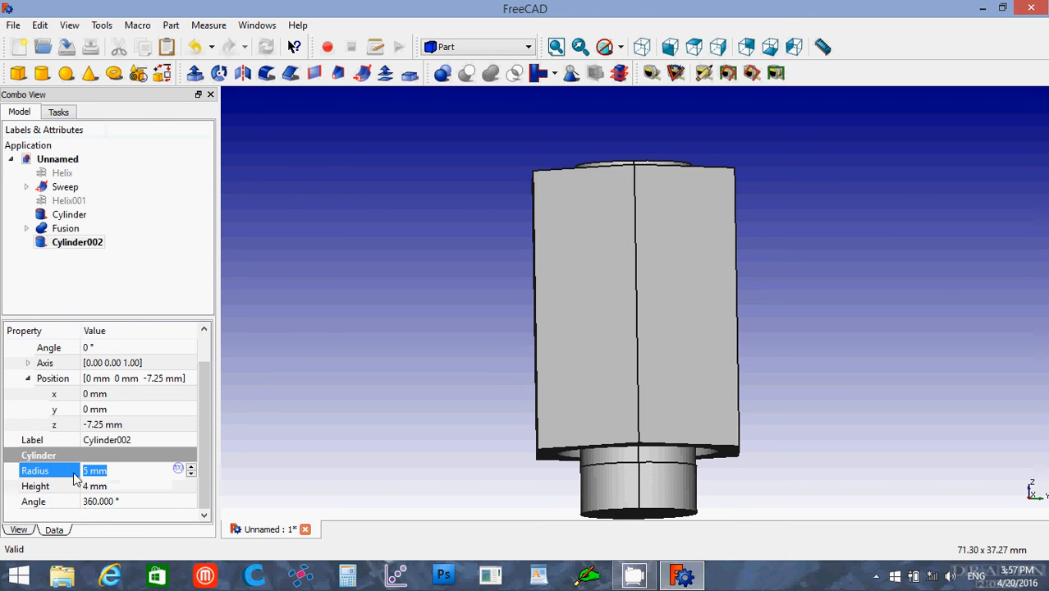
{"action": "type", "text": "10"}
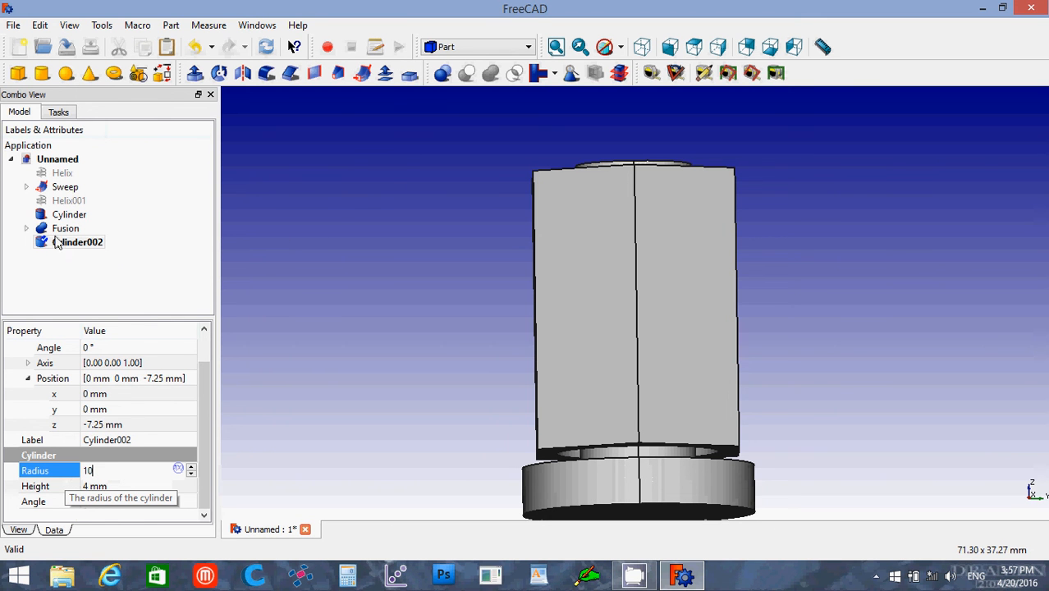
Duplicate the screw head cylinder and set the copy's radius to 1 mm.
{"action": "left_click", "coordinate": [643, 48]}
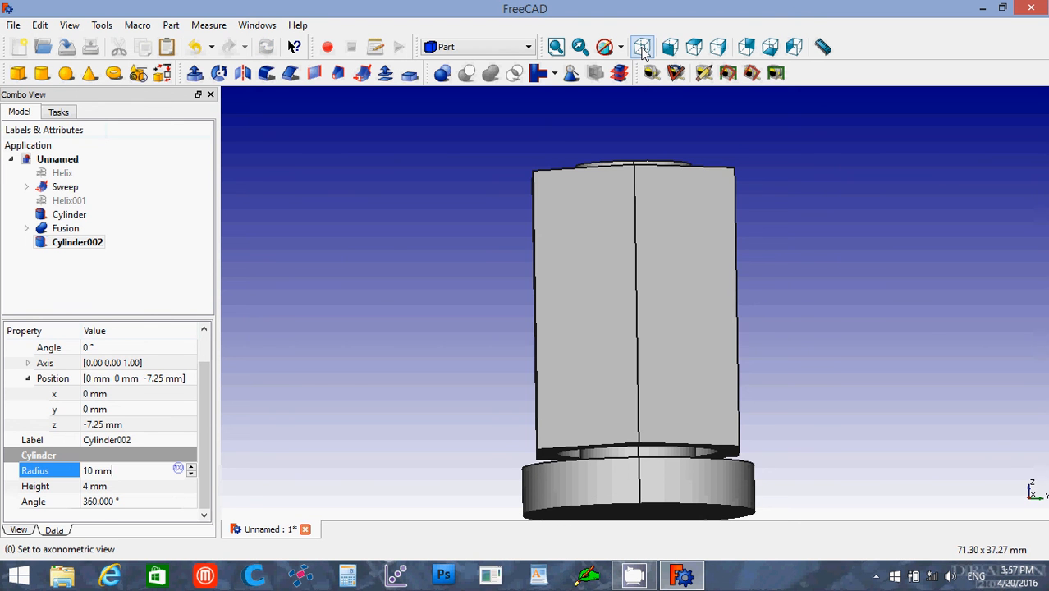
{"action": "left_click", "coordinate": [392, 246]}
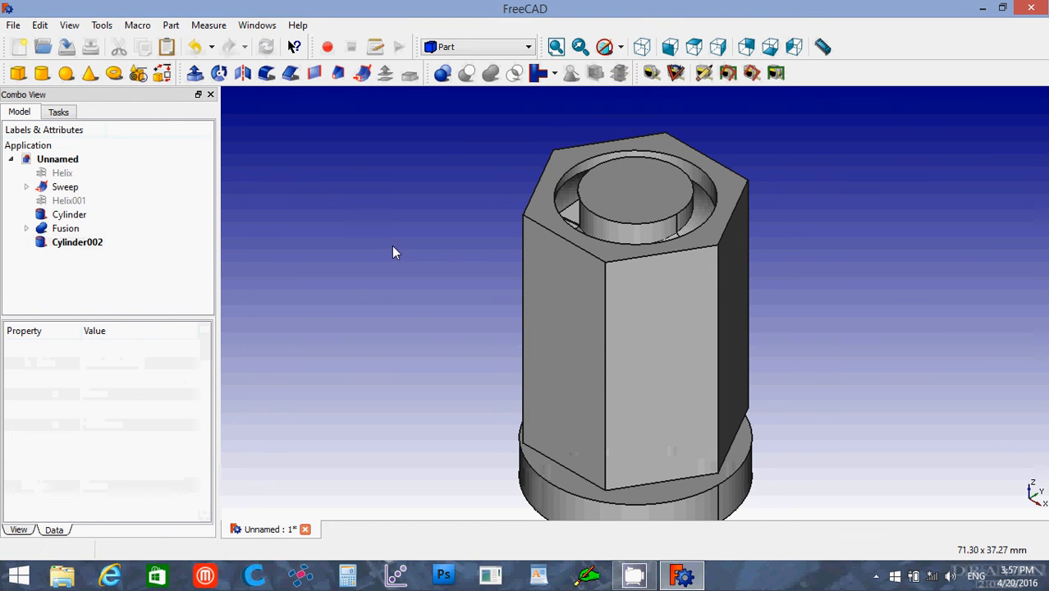
{"action": "left_click", "coordinate": [73, 242]}
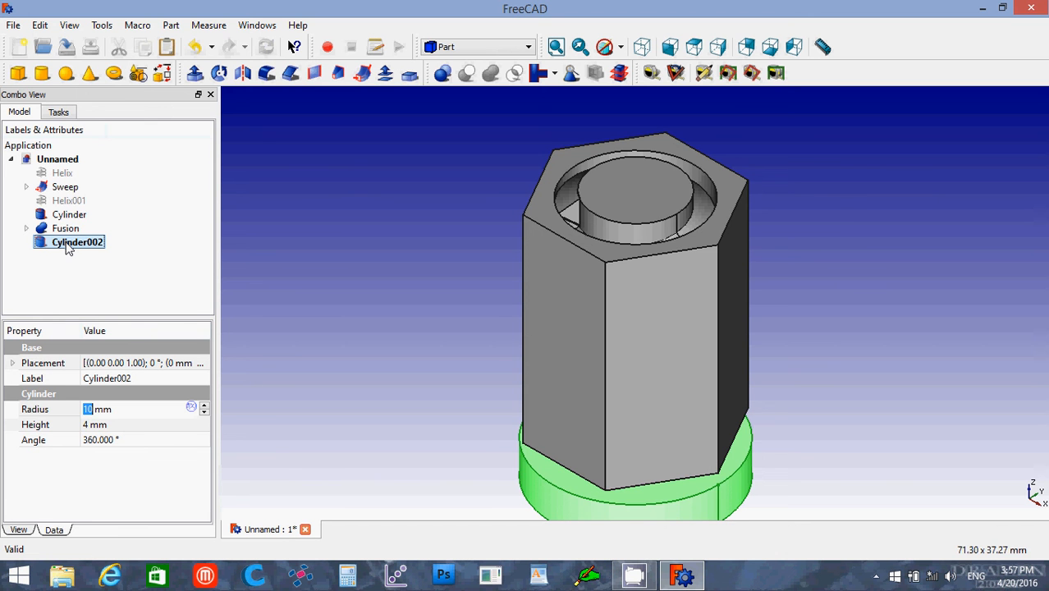
{"action": "key", "text": "ctrl+c"}
{"action": "key", "text": "ctrl+v"}
{"action": "left_click", "coordinate": [72, 256]}
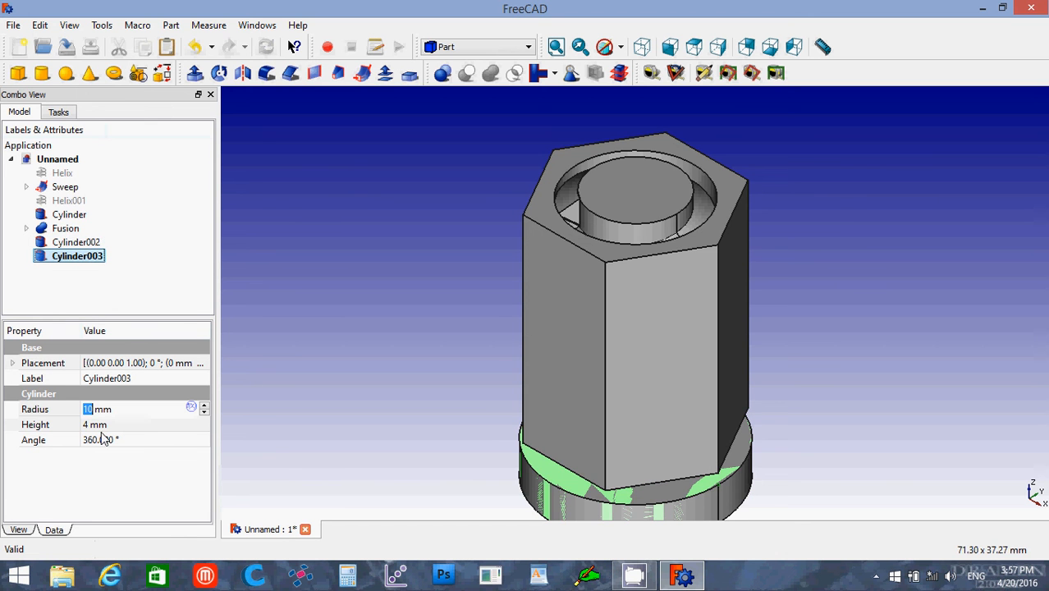
{"action": "left_click_drag", "start_coordinate": [119, 410], "coordinate": [75, 416]}
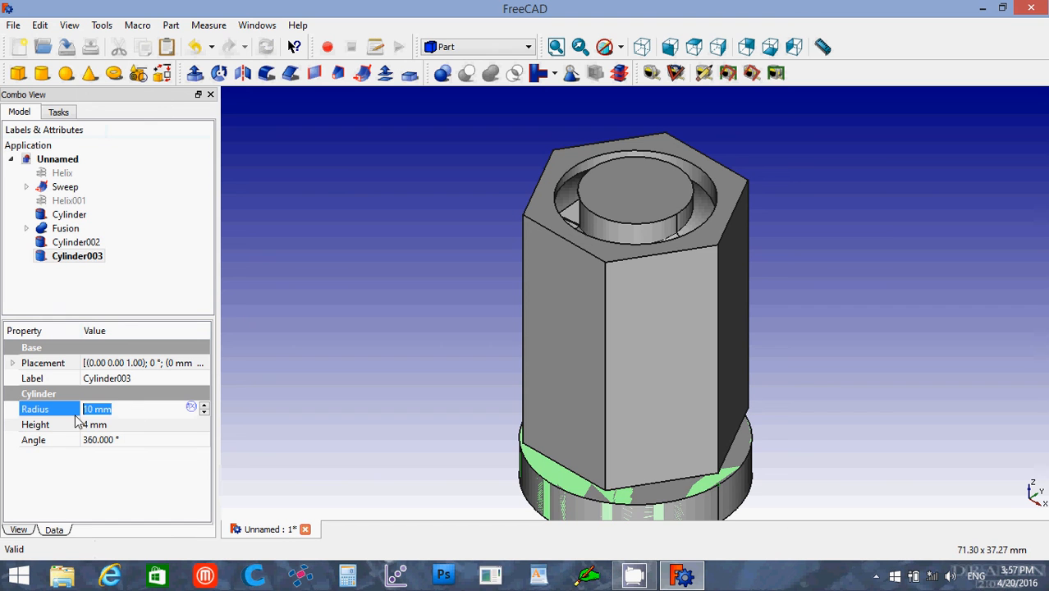
{"action": "type", "text": "1"}
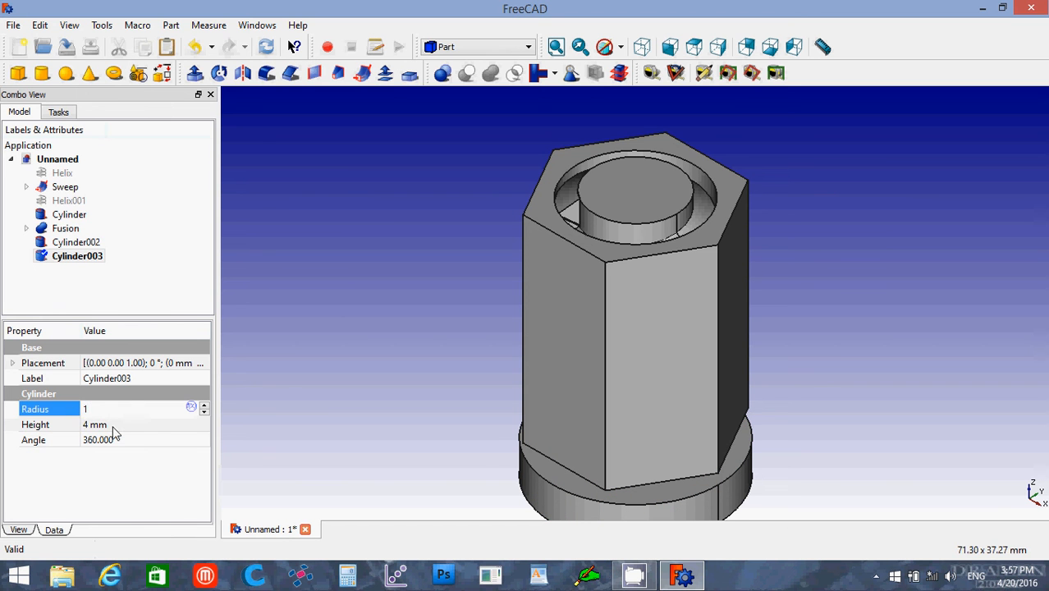
Set the x position of the small 1 mm radius cylinder to 10 mm, at the rim of the screw head.
{"action": "left_click", "coordinate": [113, 426]}
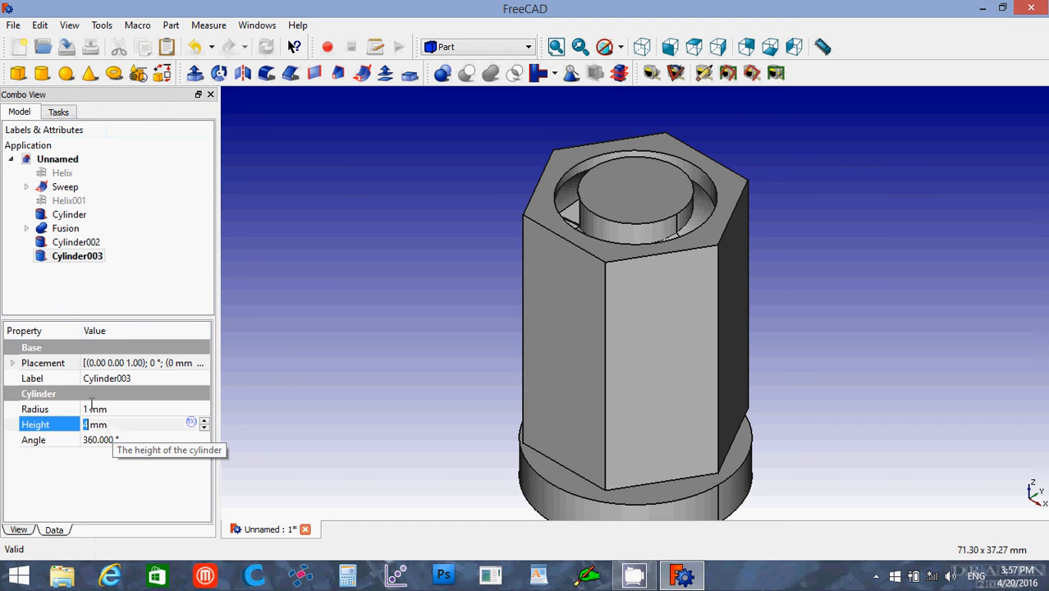
{"action": "left_click", "coordinate": [13, 363]}
{"action": "left_click", "coordinate": [12, 364]}
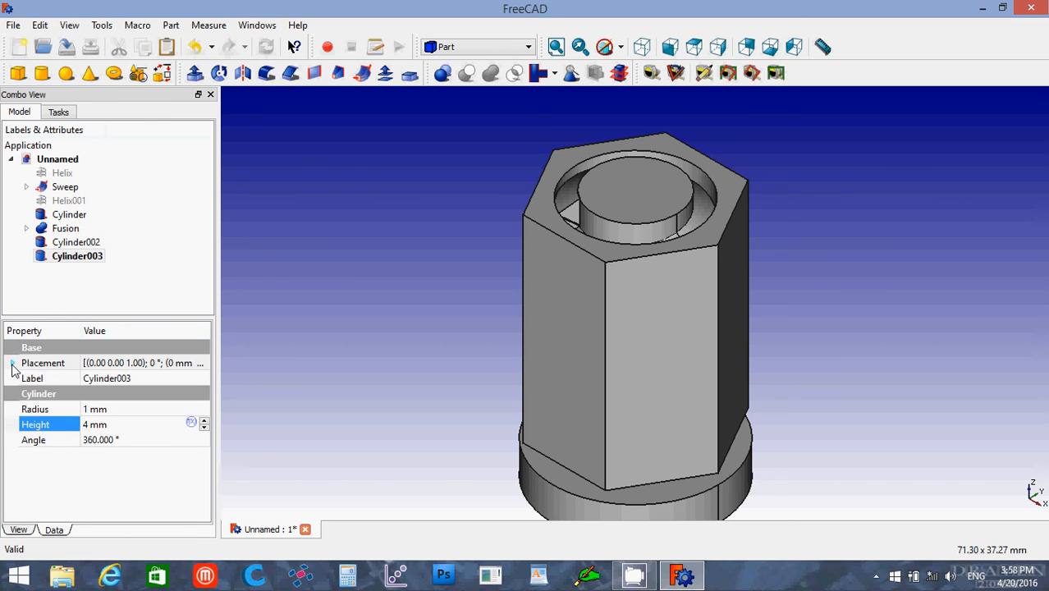
{"action": "left_click", "coordinate": [12, 364]}
{"action": "left_click", "coordinate": [27, 409]}
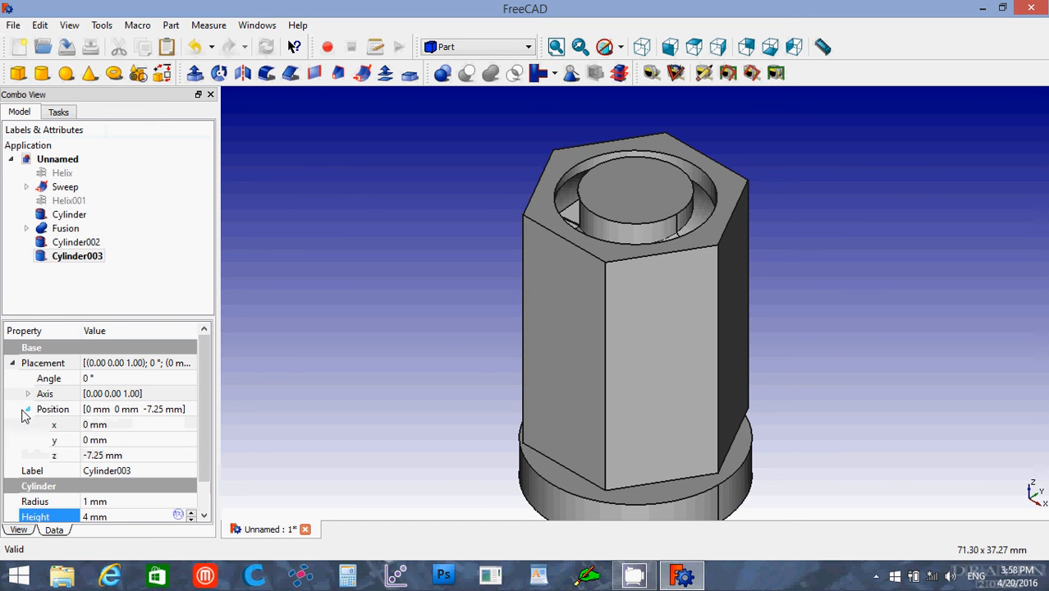
{"action": "left_click", "coordinate": [95, 425]}
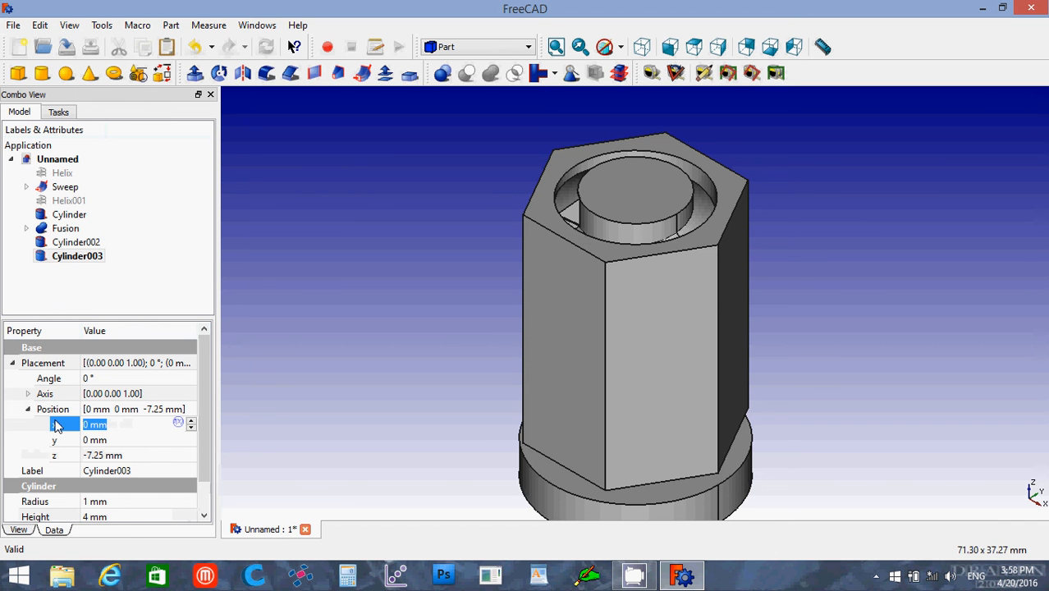
{"action": "type", "text": "10"}
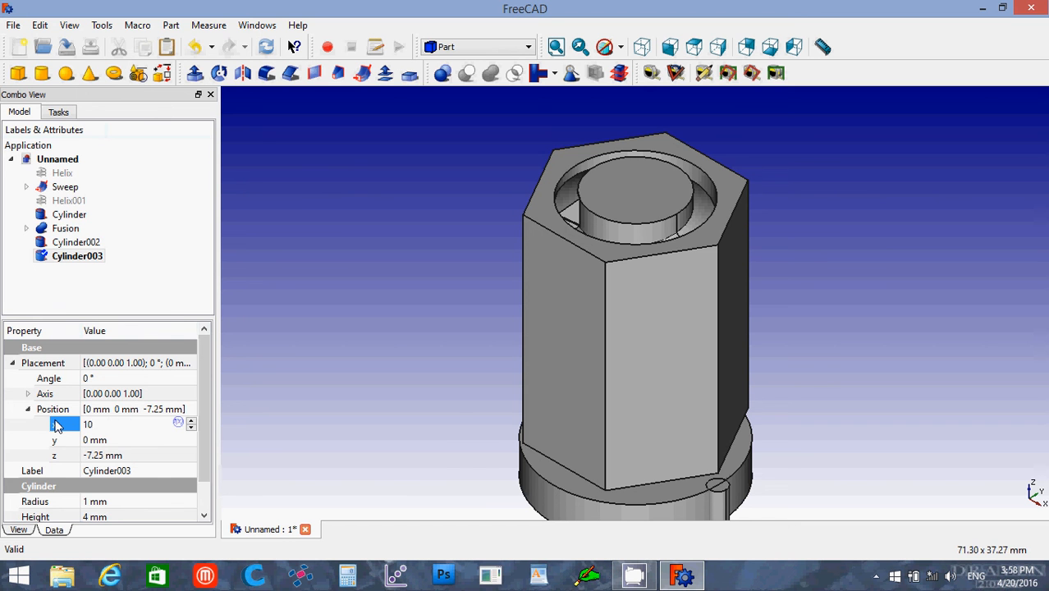
Create a Draft array from the small 1 mm radius cylinder at the rim of the screw head.
{"action": "left_click", "coordinate": [451, 405]}
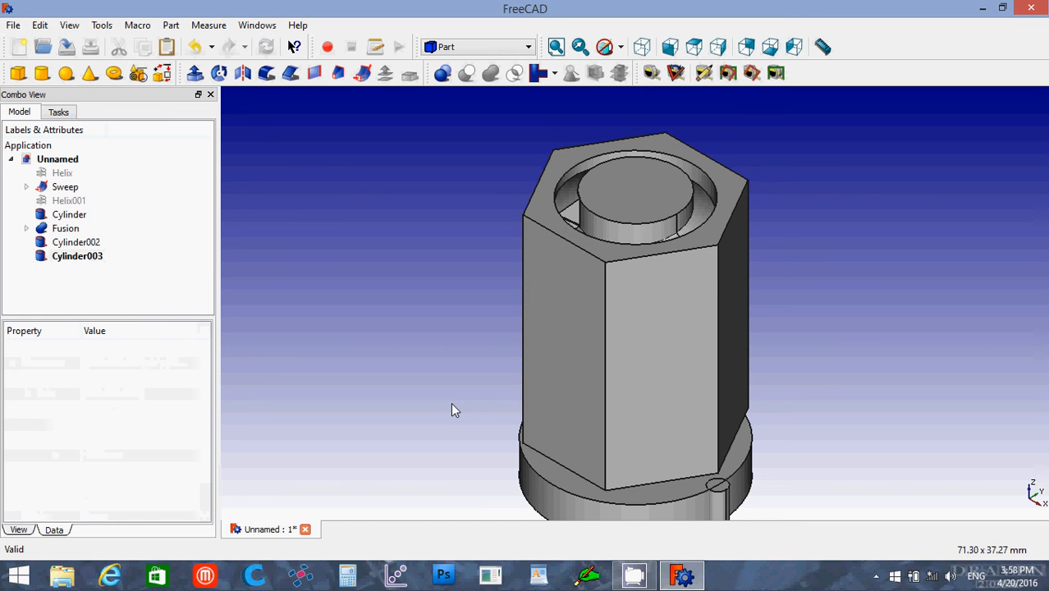
{"action": "scroll", "coordinate": [451, 411], "scroll_direction": "down", "scroll_amount": 1}
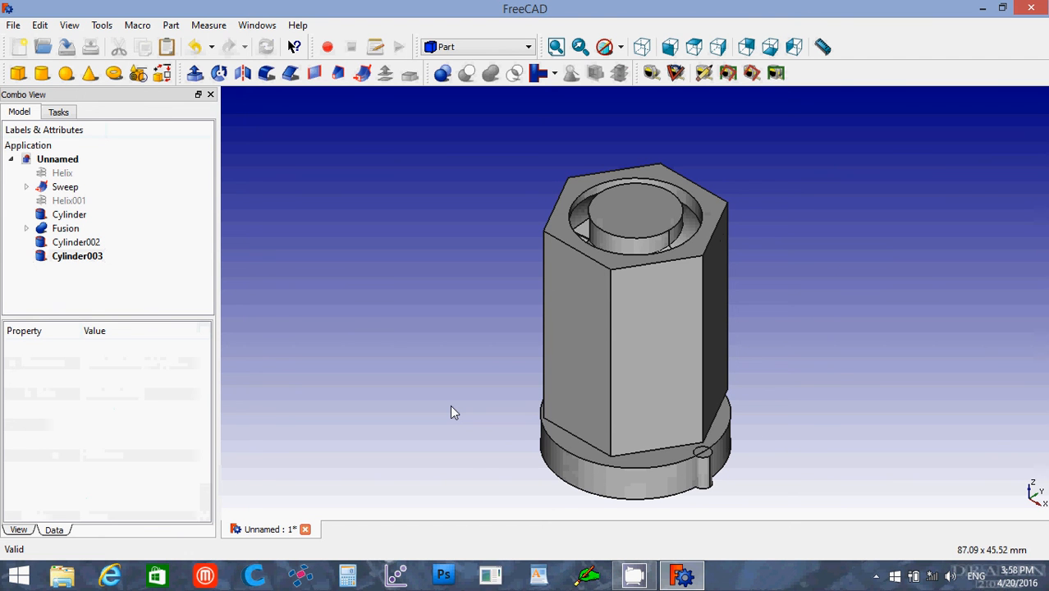
{"action": "left_click", "coordinate": [529, 51]}
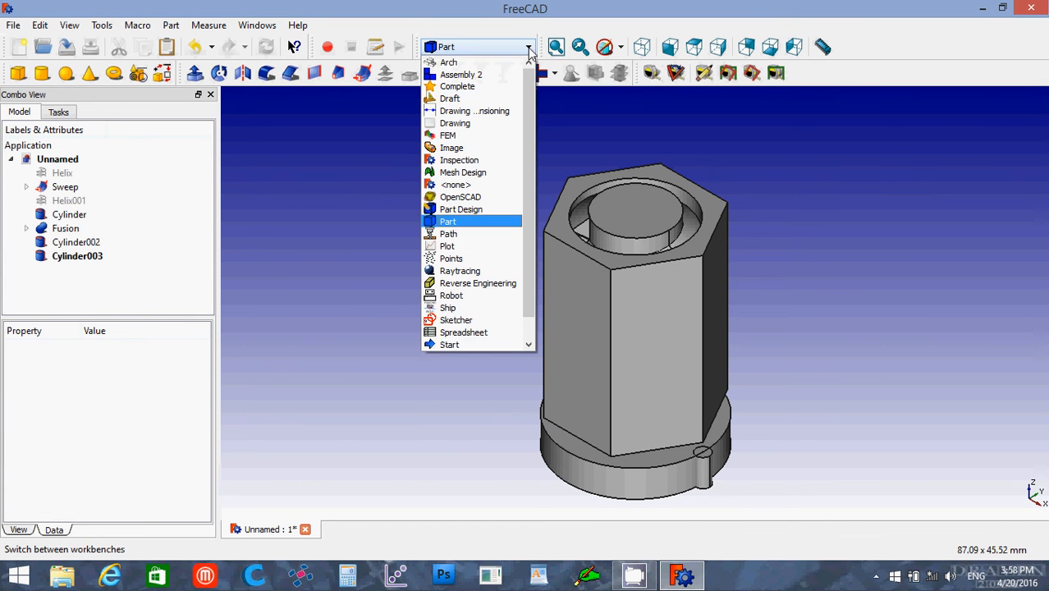
{"action": "left_click", "coordinate": [456, 98]}
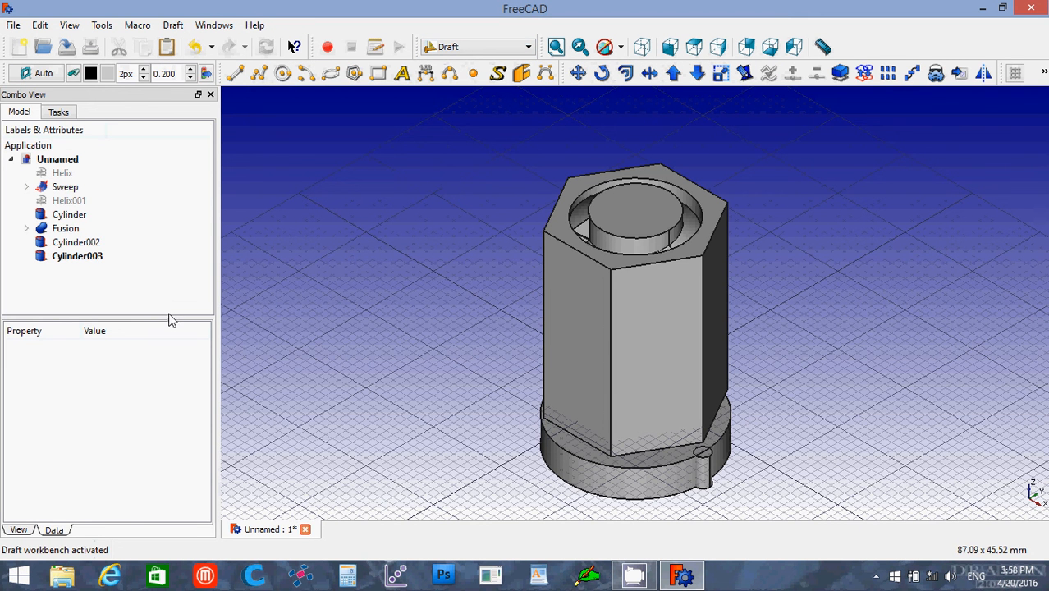
{"action": "left_click", "coordinate": [58, 257]}
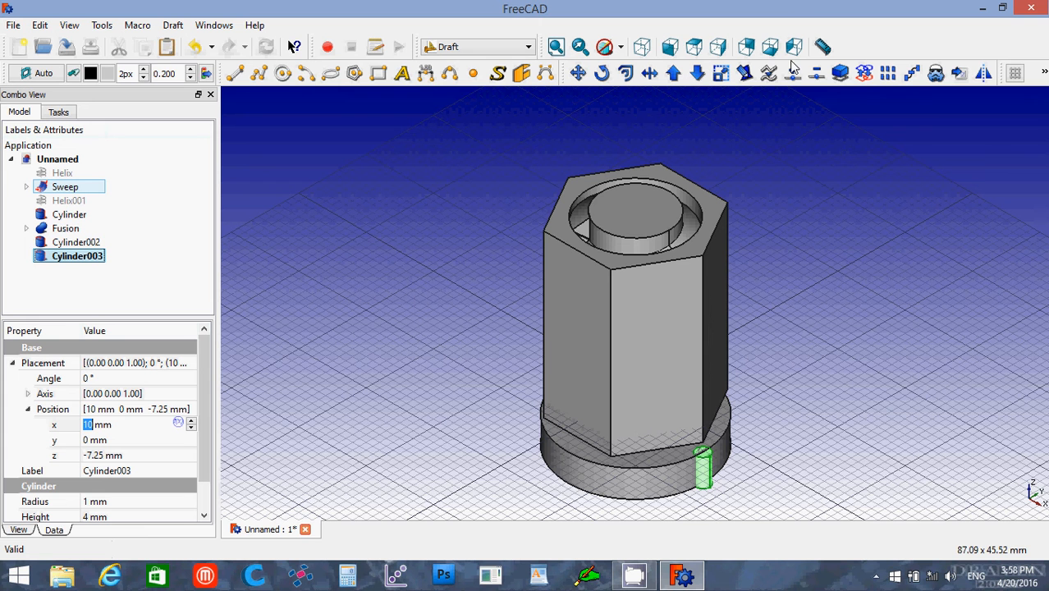
{"action": "left_click", "coordinate": [889, 74]}
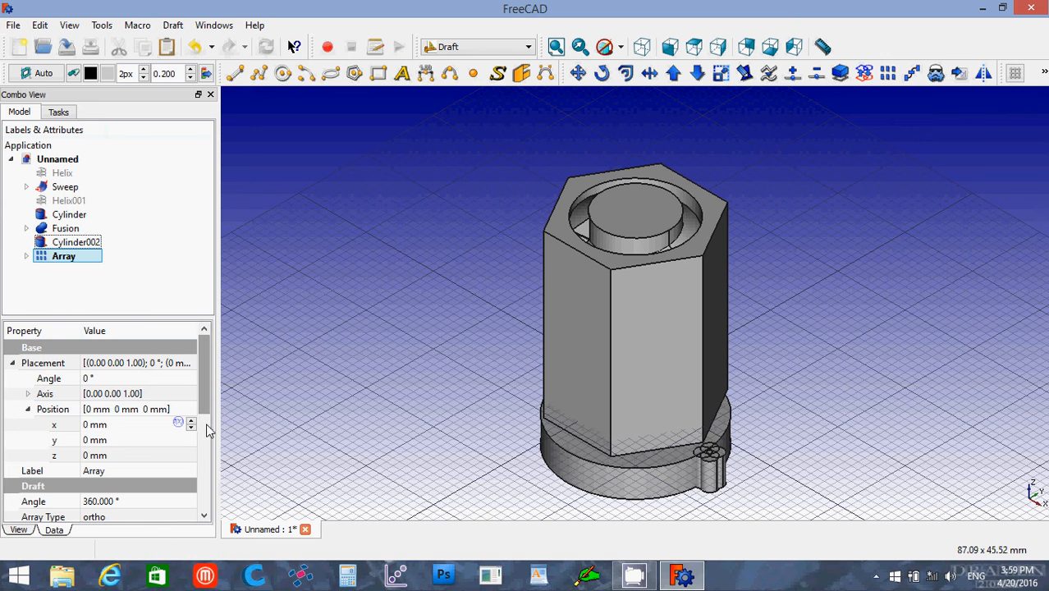
Set the array type to polar and its polar number to 10, distributing the small cylinders around the head's rim.
{"action": "left_click", "coordinate": [203, 388]}
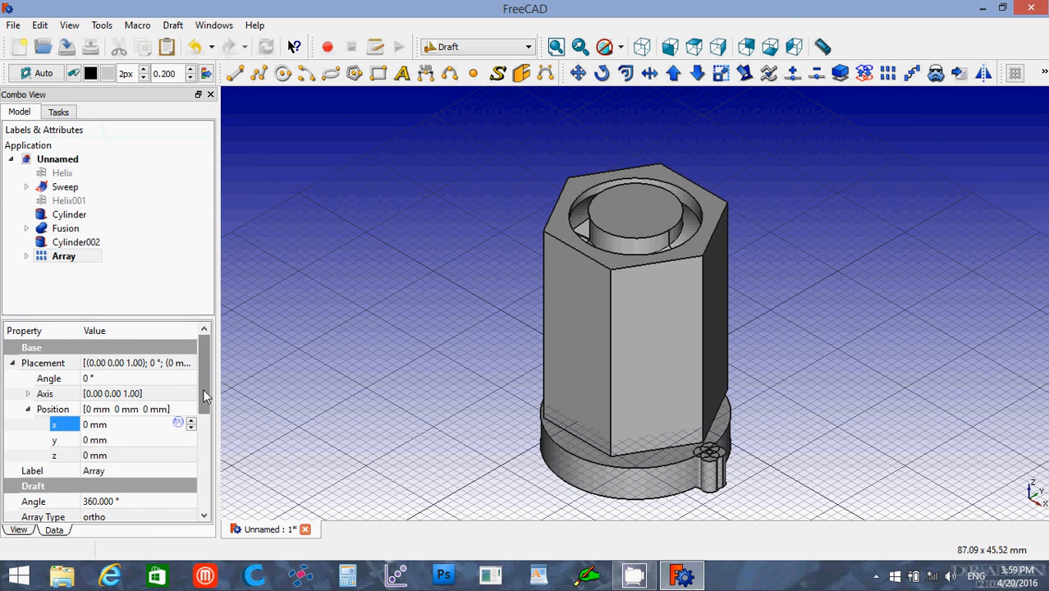
{"action": "scroll", "coordinate": [204, 411], "scroll_direction": "down", "scroll_amount": 1}
{"action": "scroll", "coordinate": [189, 433], "scroll_direction": "down", "scroll_amount": 1}
{"action": "left_click", "coordinate": [156, 455]}
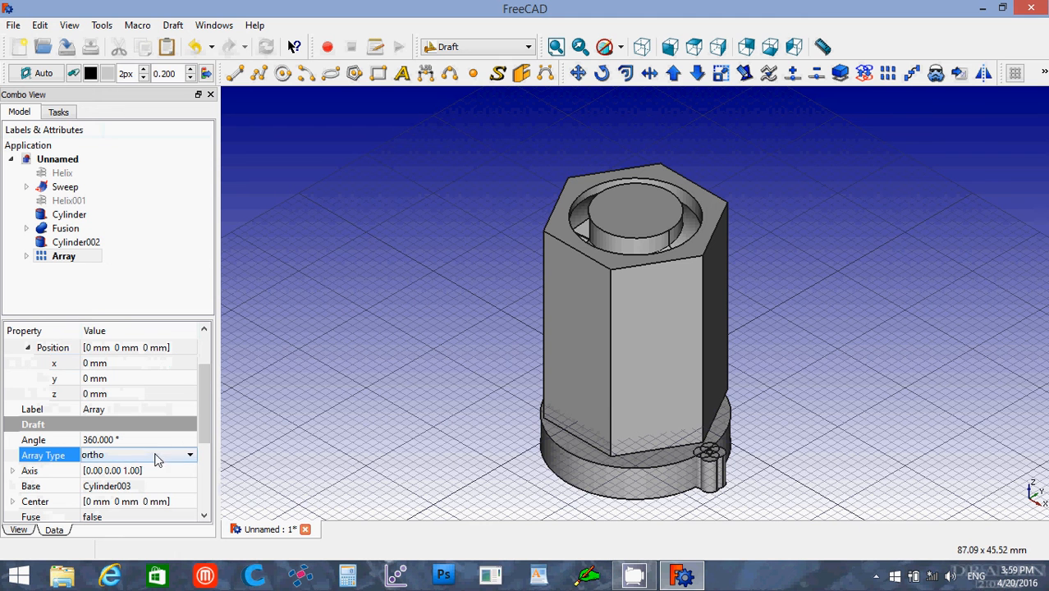
{"action": "left_click", "coordinate": [189, 456]}
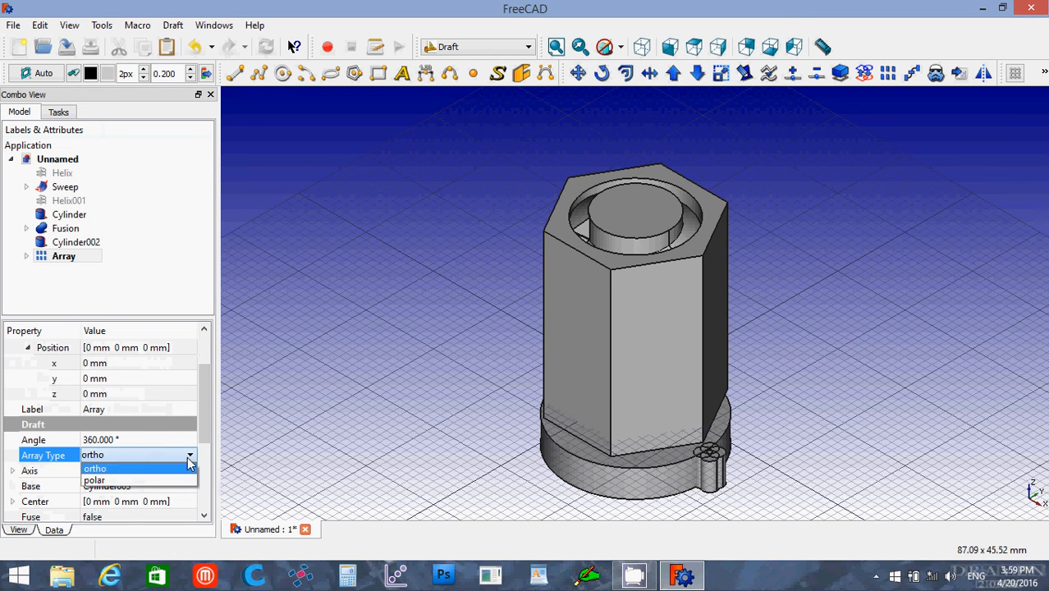
{"action": "left_click", "coordinate": [186, 482]}
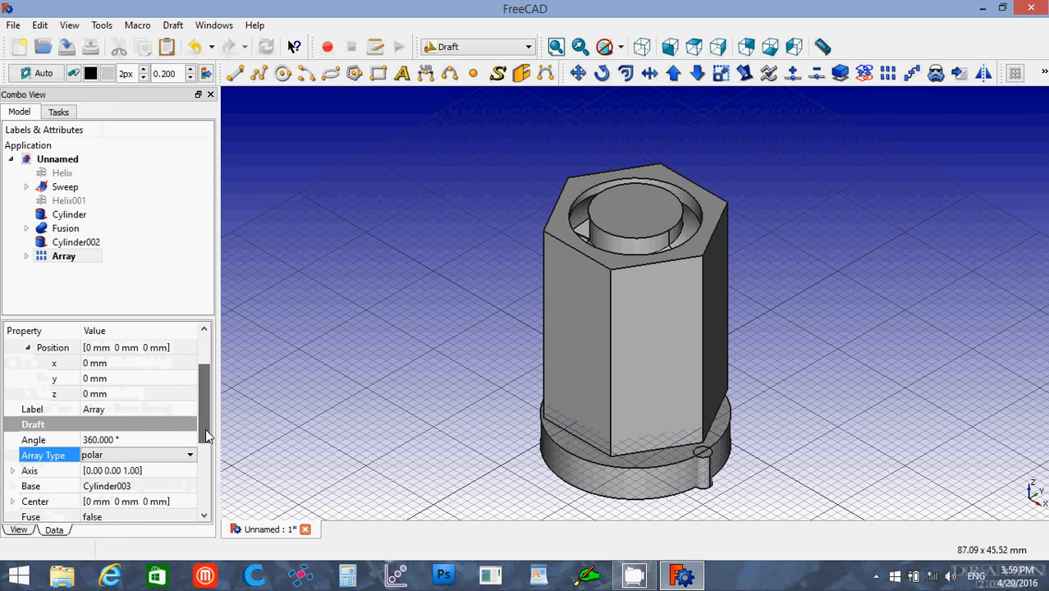
{"action": "left_click", "coordinate": [204, 491]}
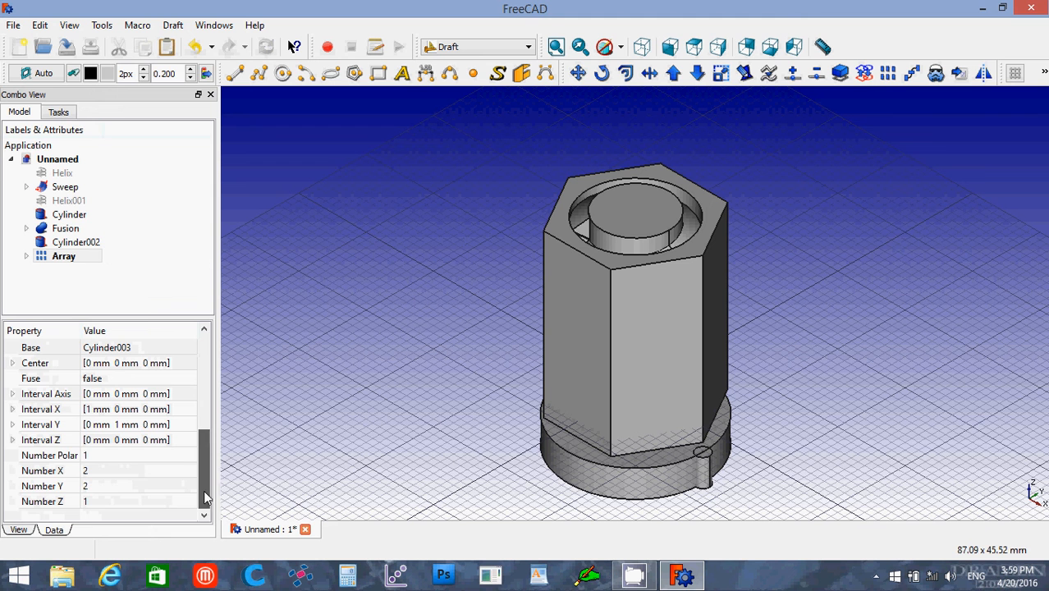
{"action": "left_click", "coordinate": [113, 455]}
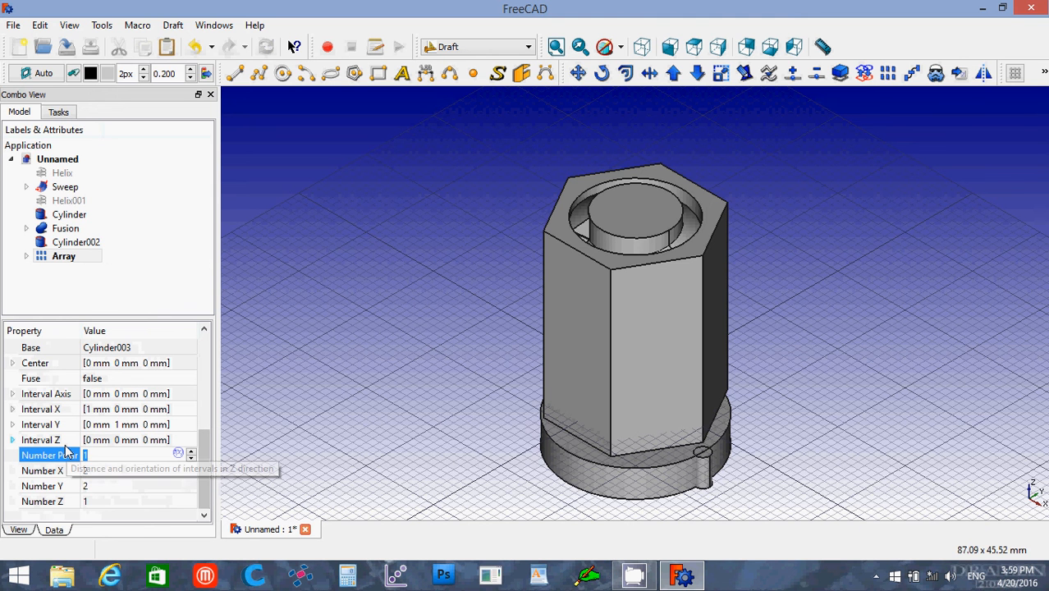
{"action": "type", "text": "10"}
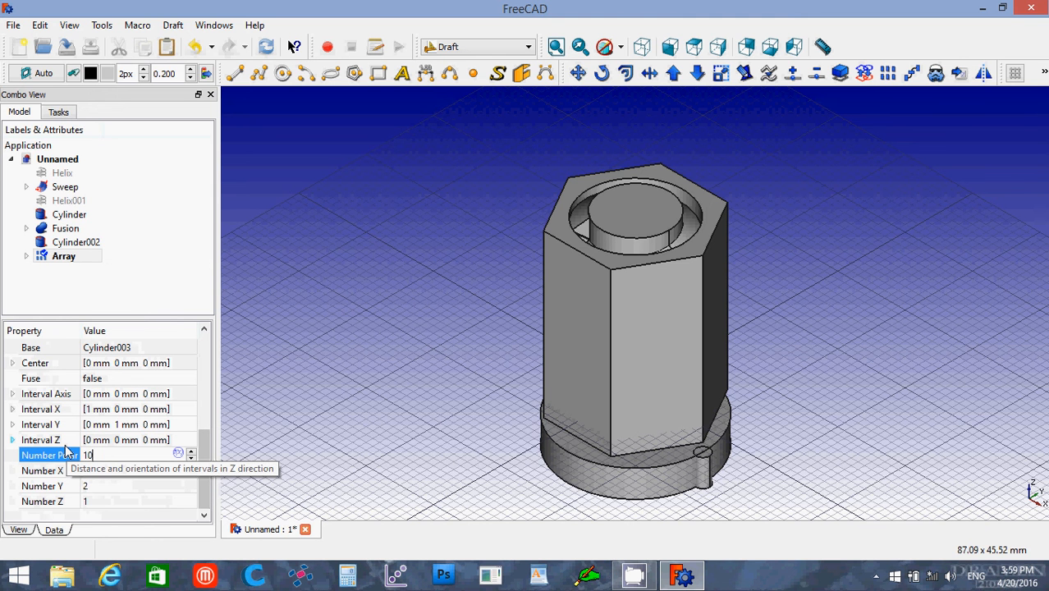
{"action": "key", "text": "Return"}
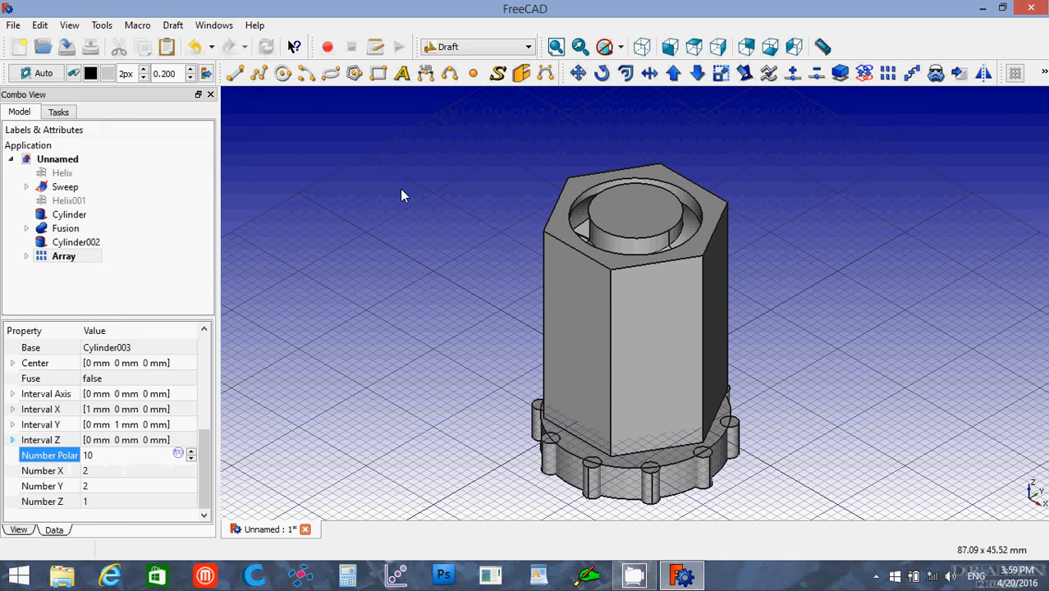
Turn off the Draft grid display.
{"action": "left_click", "coordinate": [171, 27]}
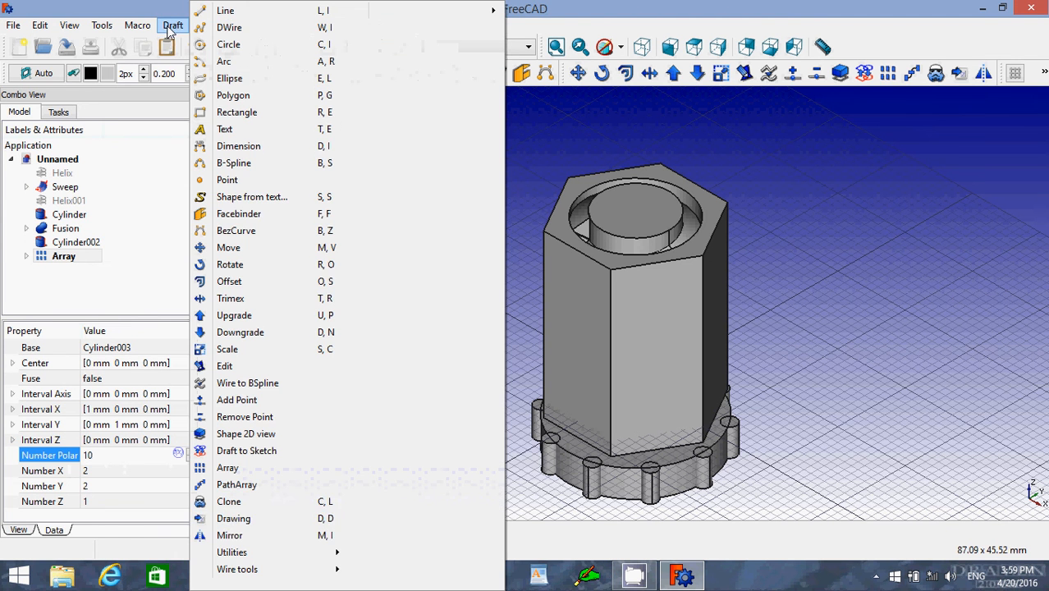
{"action": "mouse_move", "coordinate": [258, 552]}
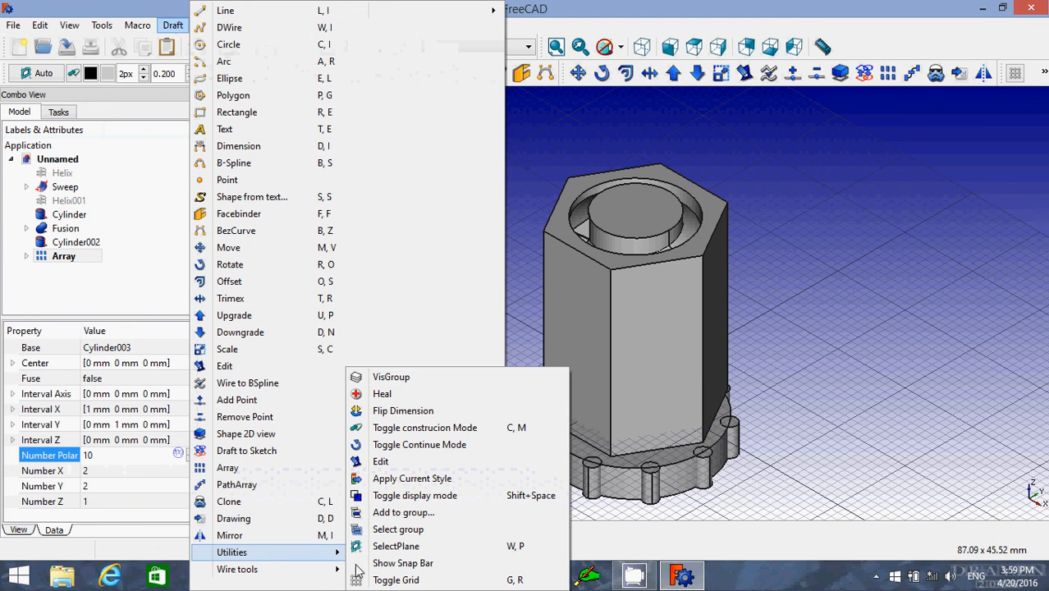
{"action": "left_click", "coordinate": [386, 581]}
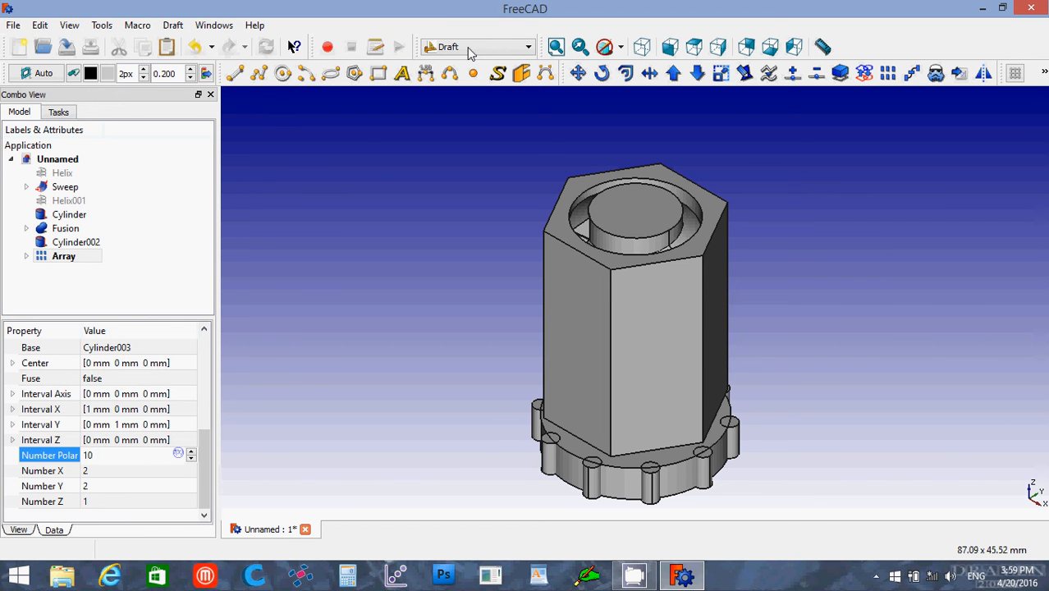
Switch to the Part workbench and cut the array of small cylinders from the screw head cylinder to form notches.
{"action": "left_click", "coordinate": [520, 50]}
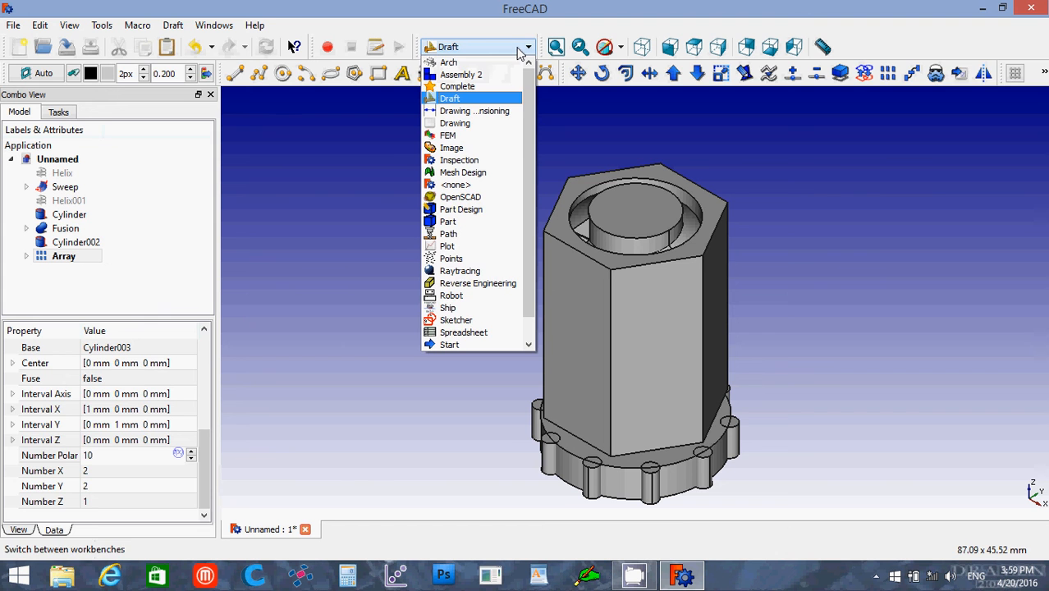
{"action": "left_click", "coordinate": [462, 222]}
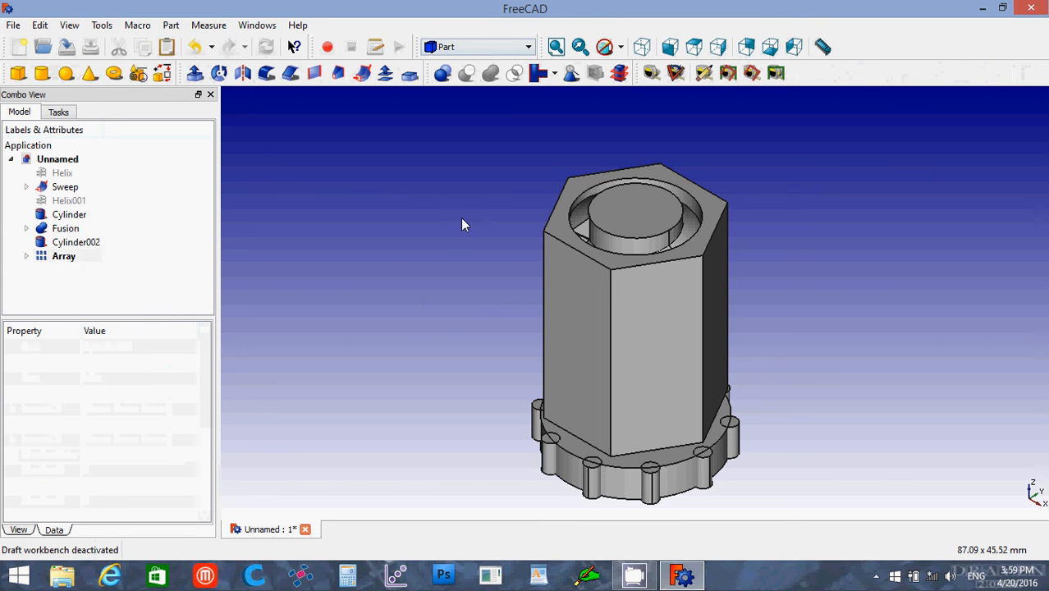
{"action": "left_click", "coordinate": [75, 242]}
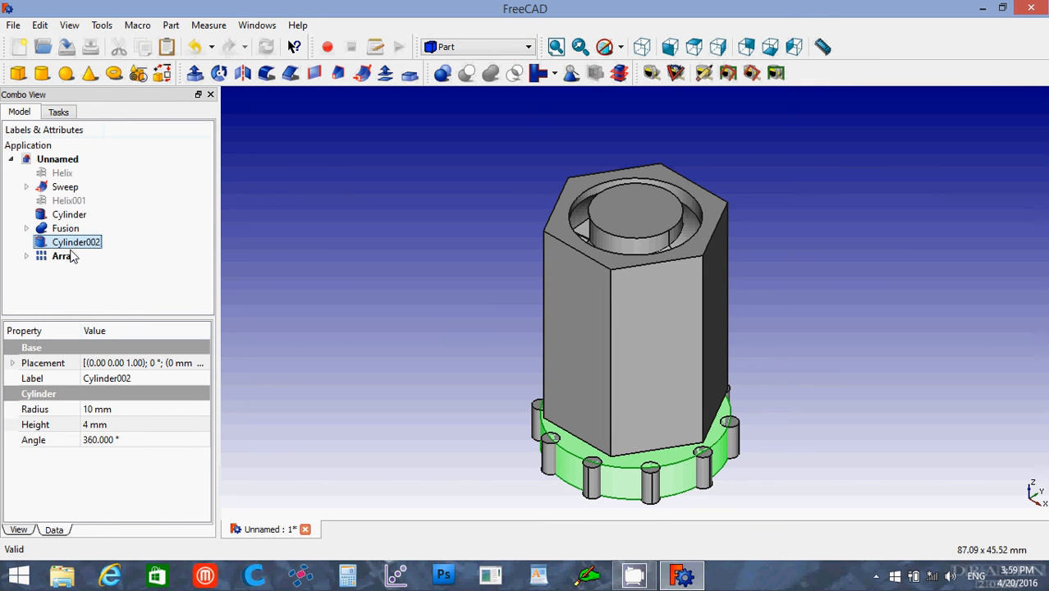
{"action": "left_click", "coordinate": [66, 257], "text": "ctrl"}
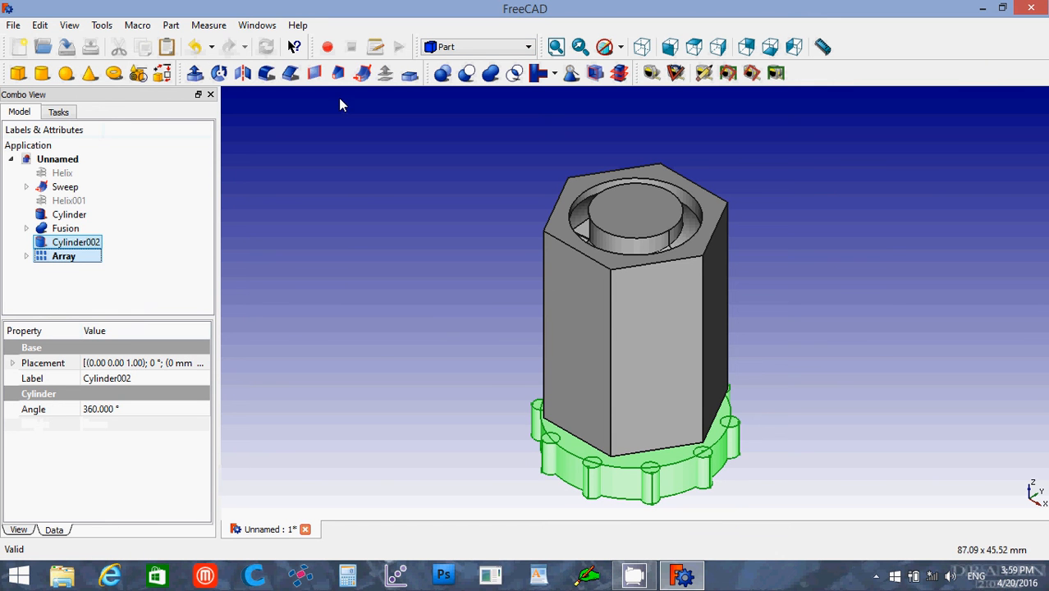
{"action": "left_click", "coordinate": [467, 74]}
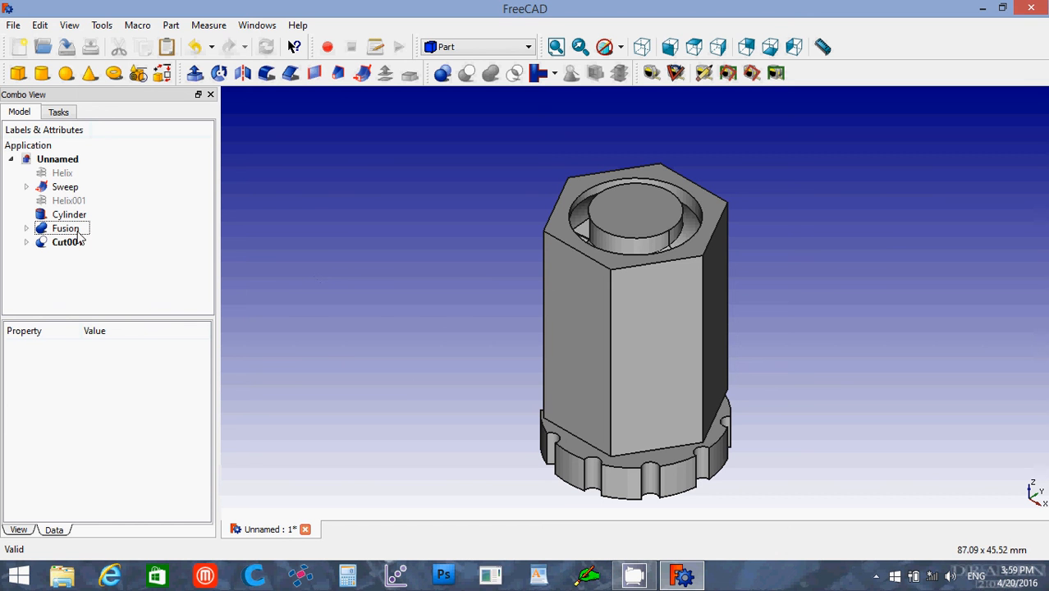
Fuse the thread sweep, the inner screw cylinder and the notched head into one solid.
{"action": "left_click", "coordinate": [74, 192]}
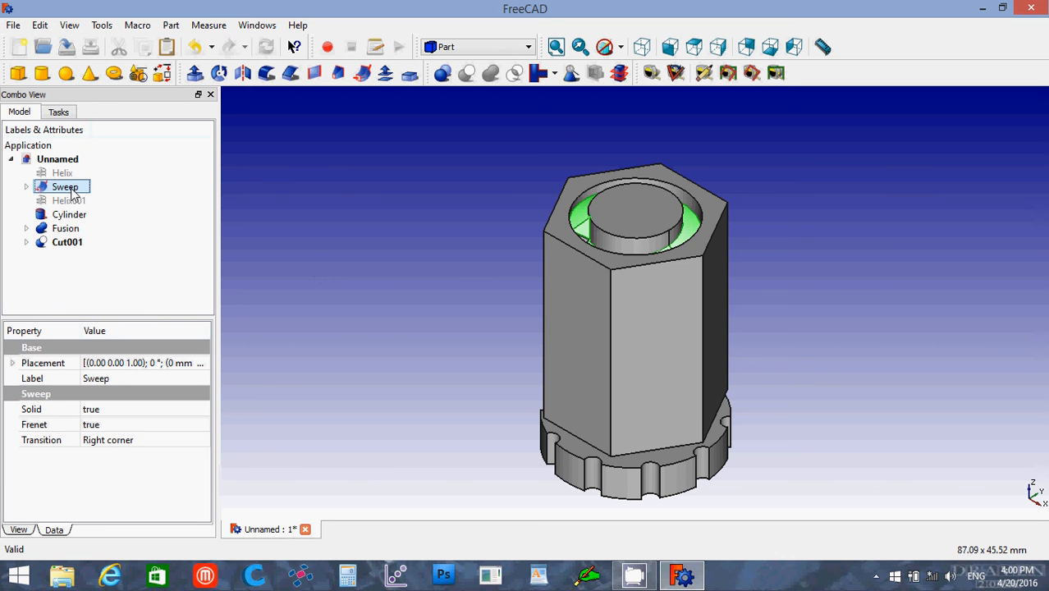
{"action": "left_click", "coordinate": [69, 214], "text": "ctrl"}
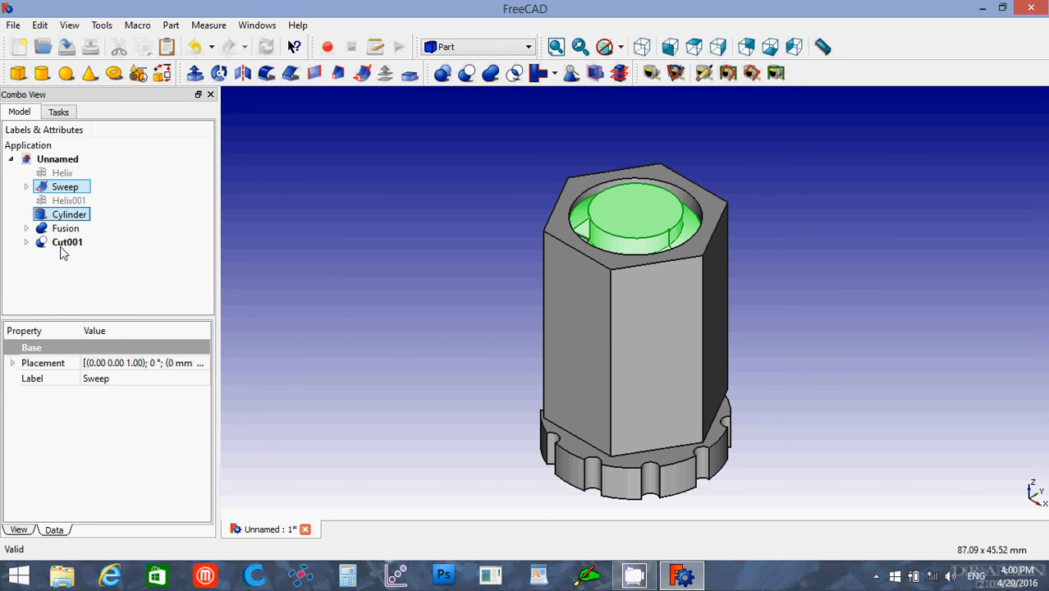
{"action": "left_click", "coordinate": [61, 248], "text": "ctrl"}
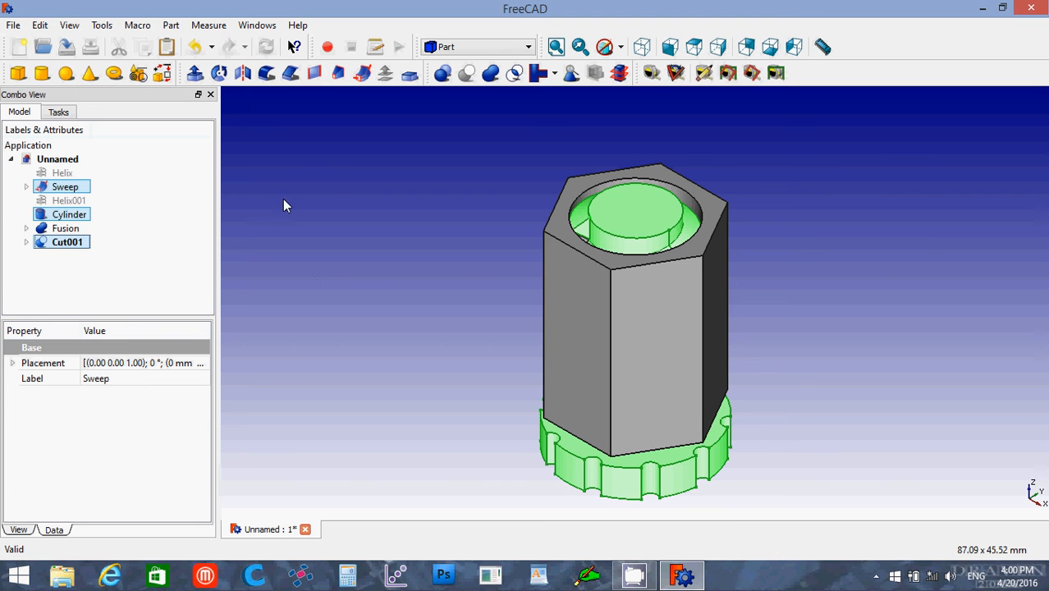
{"action": "left_click", "coordinate": [491, 73]}
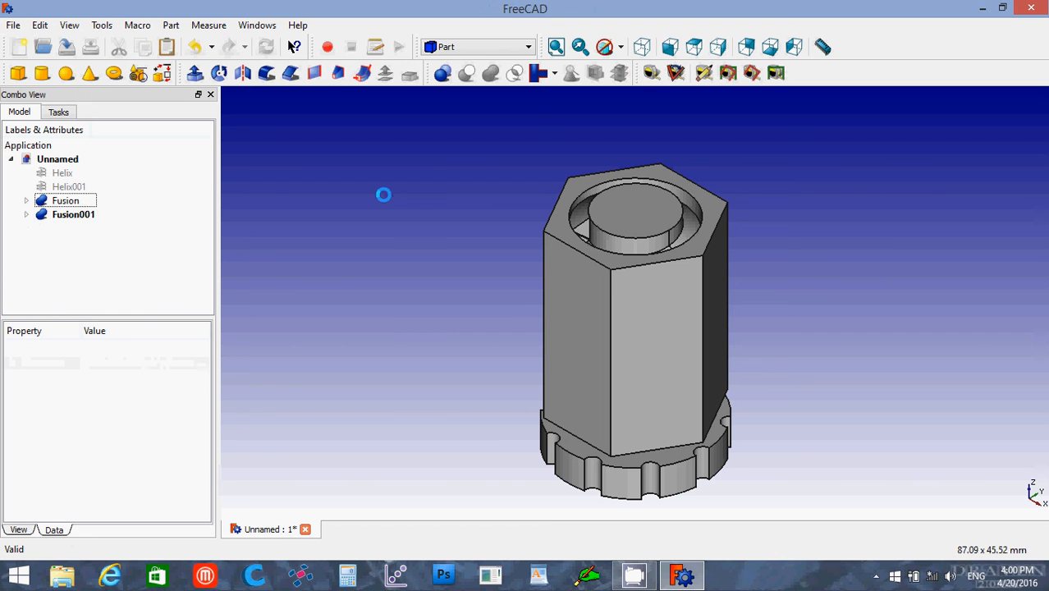
Rename the fused screw as Bolt and the hexagonal fusion as Nut.
{"action": "right_click", "coordinate": [77, 217]}
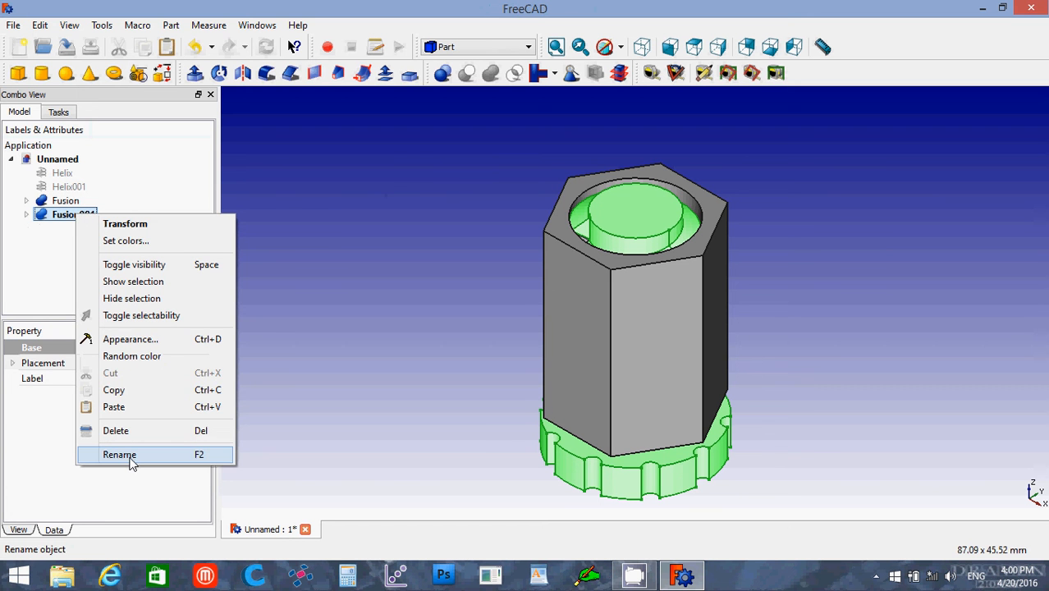
{"action": "left_click", "coordinate": [131, 463]}
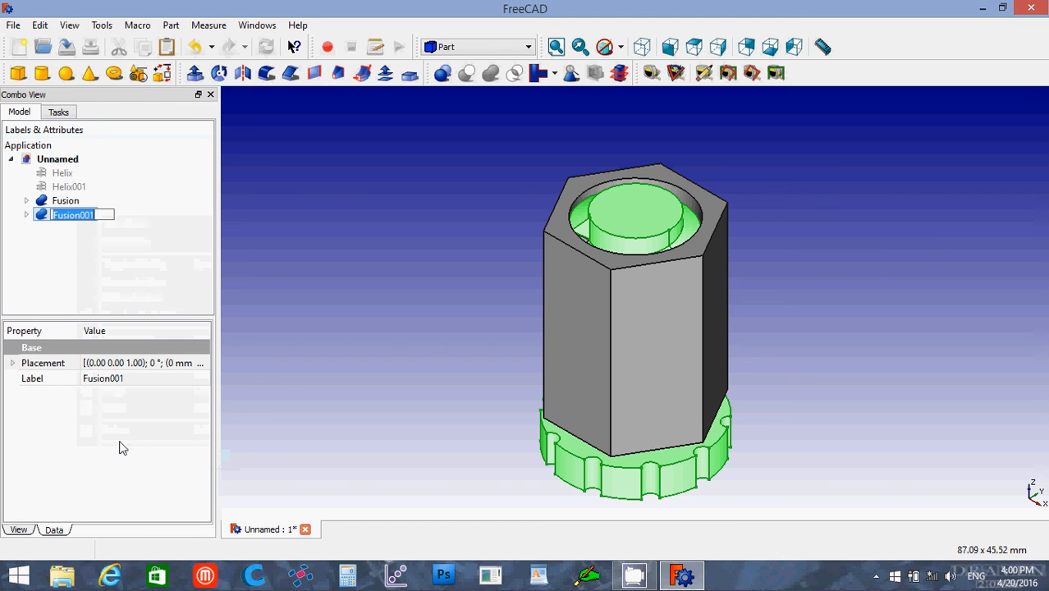
{"action": "type", "text": "Bolt"}
{"action": "key", "text": "Return"}
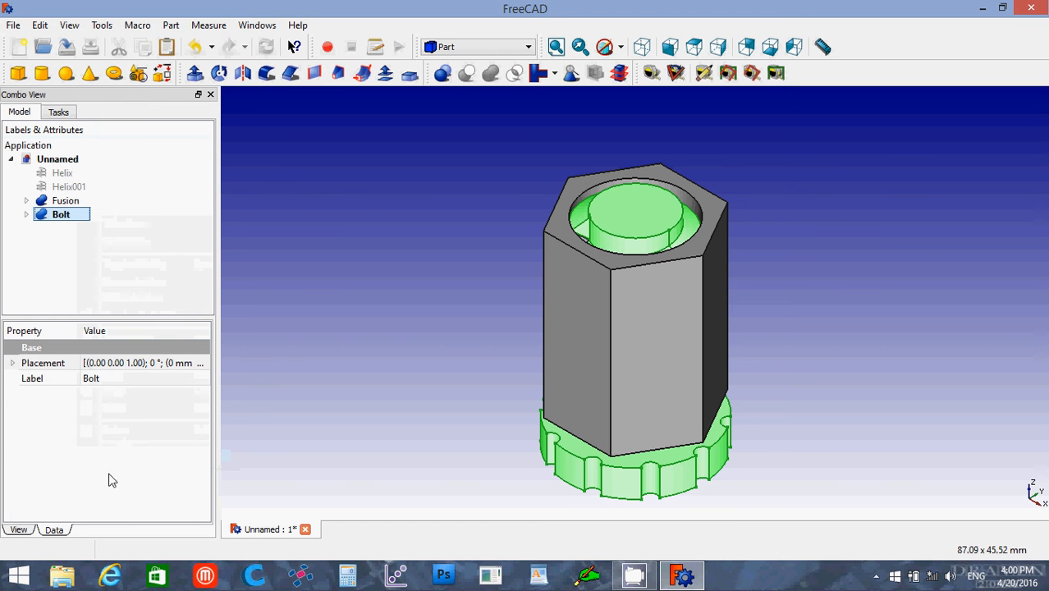
{"action": "right_click", "coordinate": [73, 206]}
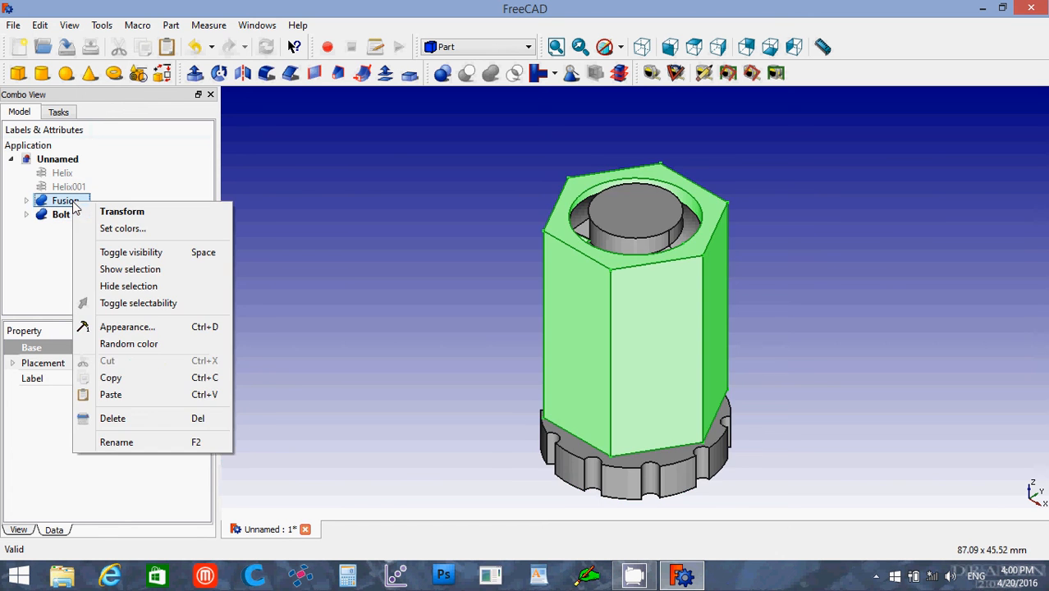
{"action": "left_click", "coordinate": [129, 444]}
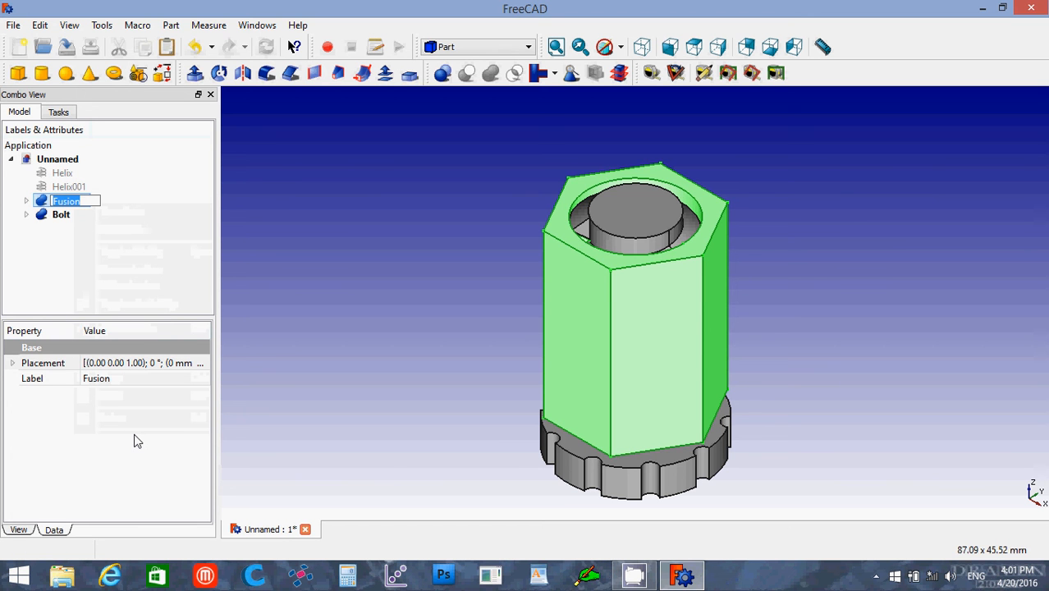
{"action": "type", "text": "Nut"}
{"action": "key", "text": "Return"}
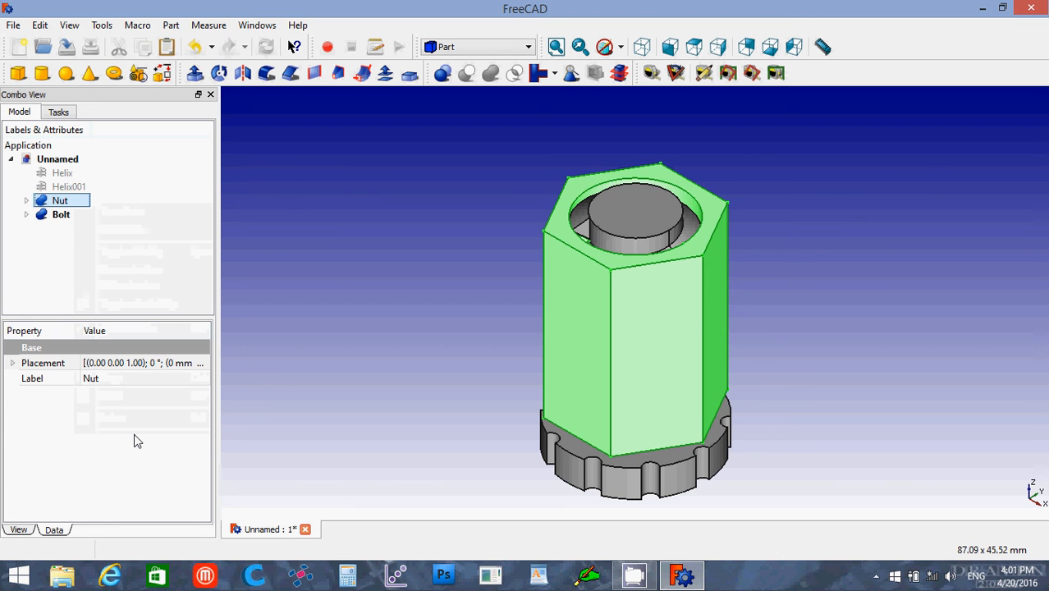
Set the shape color of the Nut to pure blue (0, 0, 255).
{"action": "left_click", "coordinate": [18, 530]}
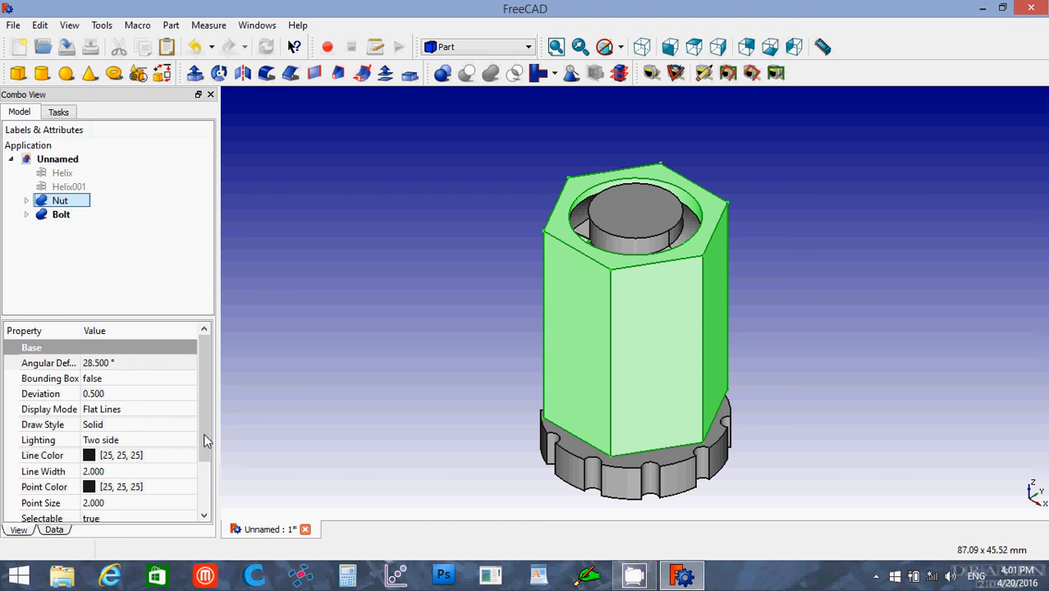
{"action": "left_click", "coordinate": [205, 498]}
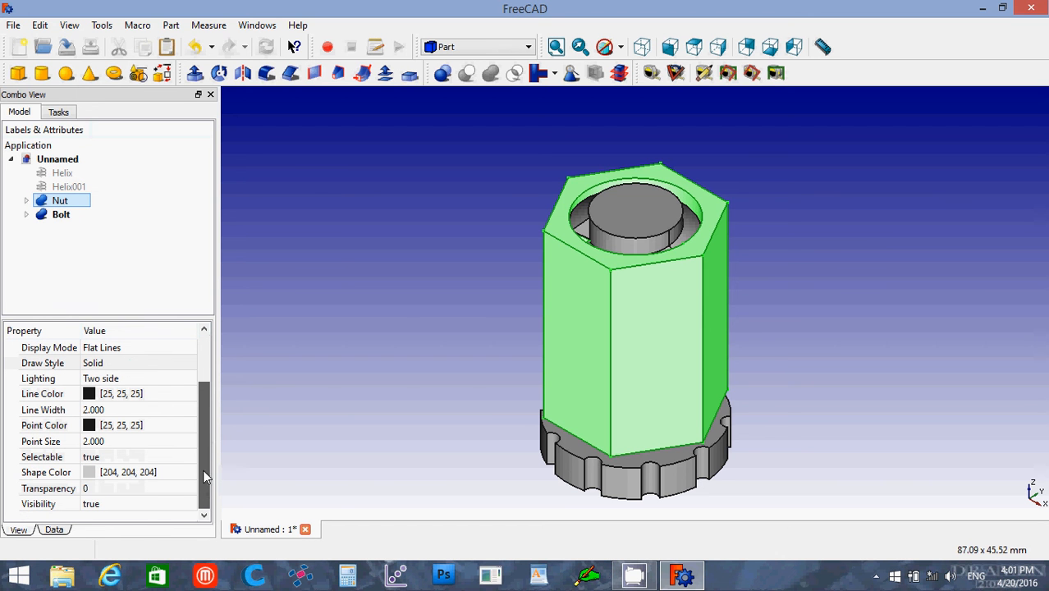
{"action": "left_click", "coordinate": [92, 476]}
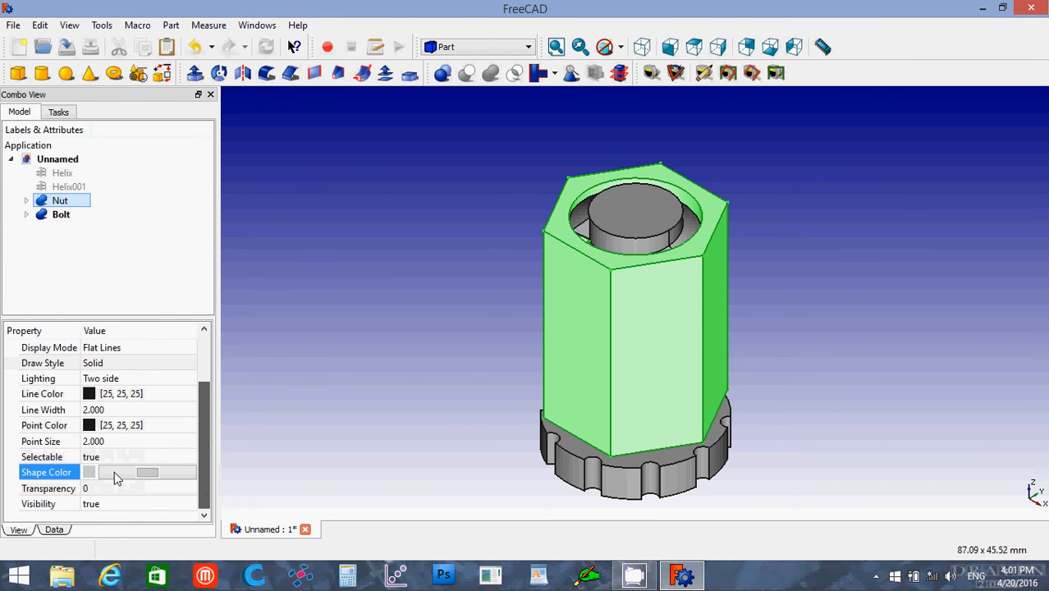
{"action": "left_click", "coordinate": [115, 472]}
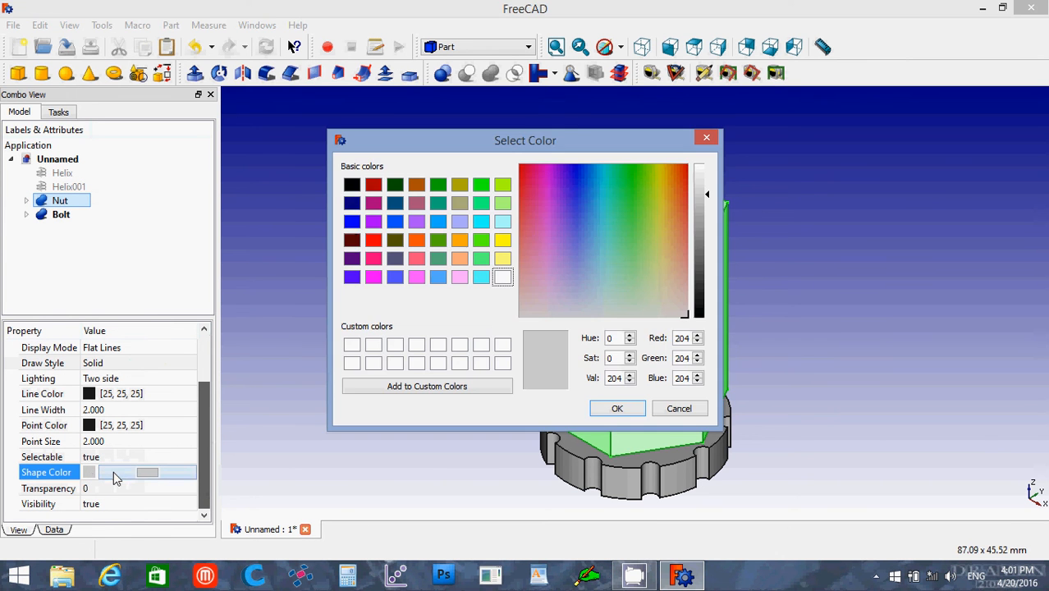
{"action": "left_click", "coordinate": [352, 221]}
{"action": "left_click", "coordinate": [616, 409]}
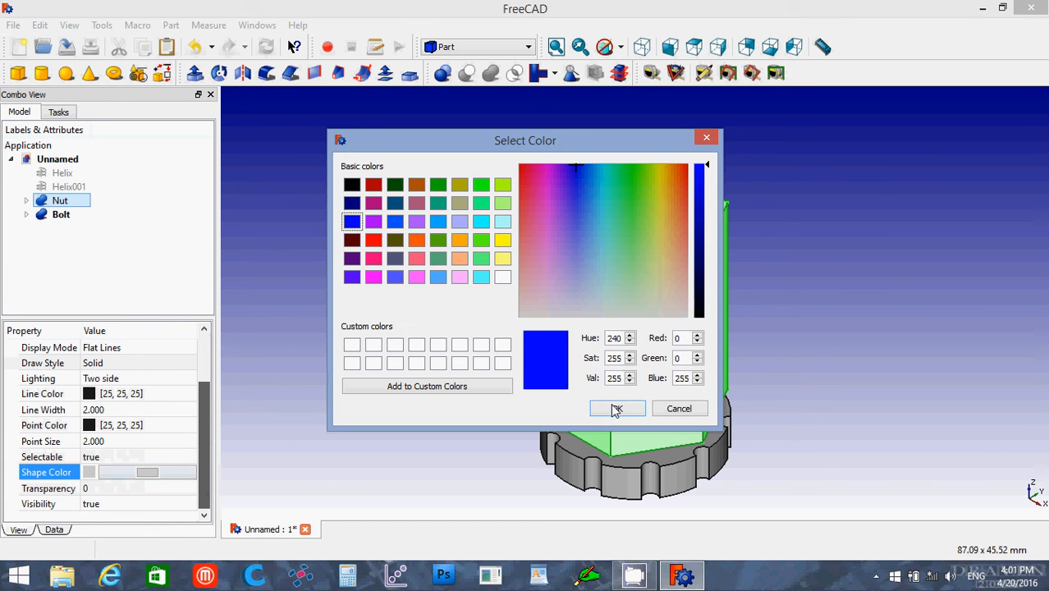
{"action": "left_click", "coordinate": [354, 418]}
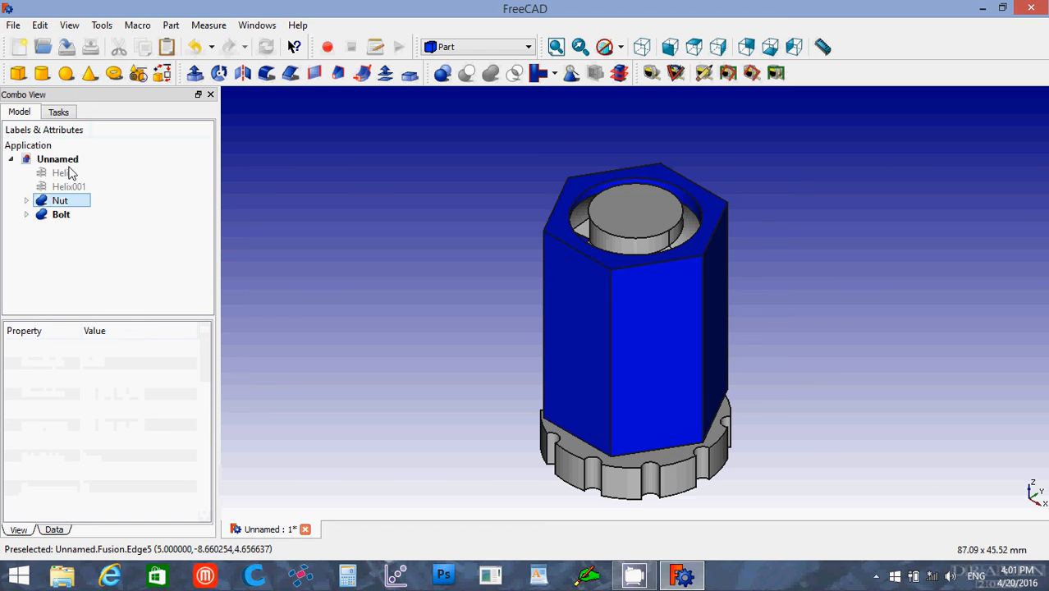
Set the shape color of the Bolt to pure red (255, 0, 0).
{"action": "left_click", "coordinate": [59, 215]}
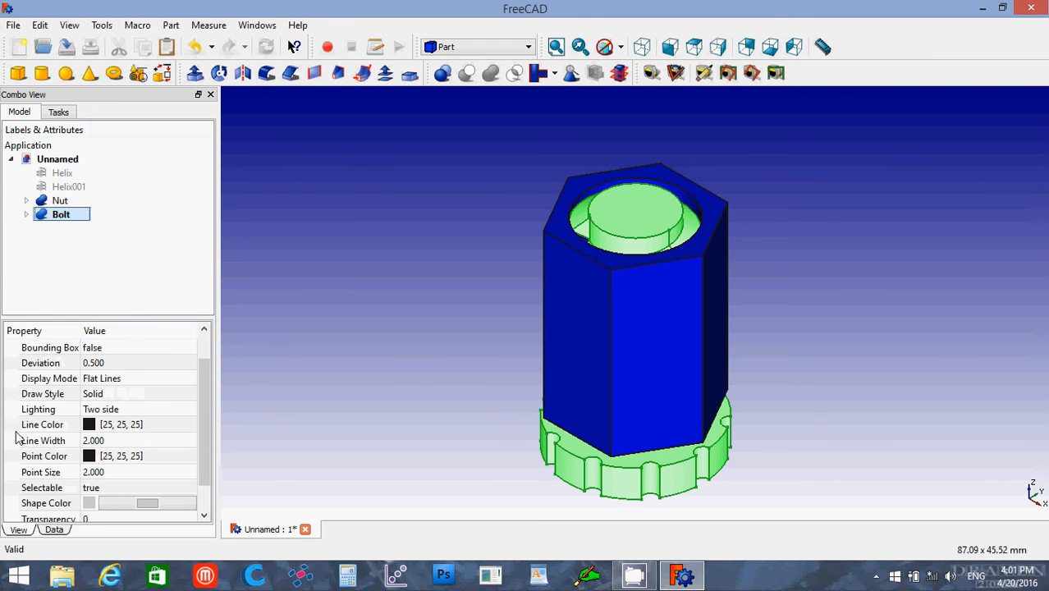
{"action": "left_click", "coordinate": [128, 506]}
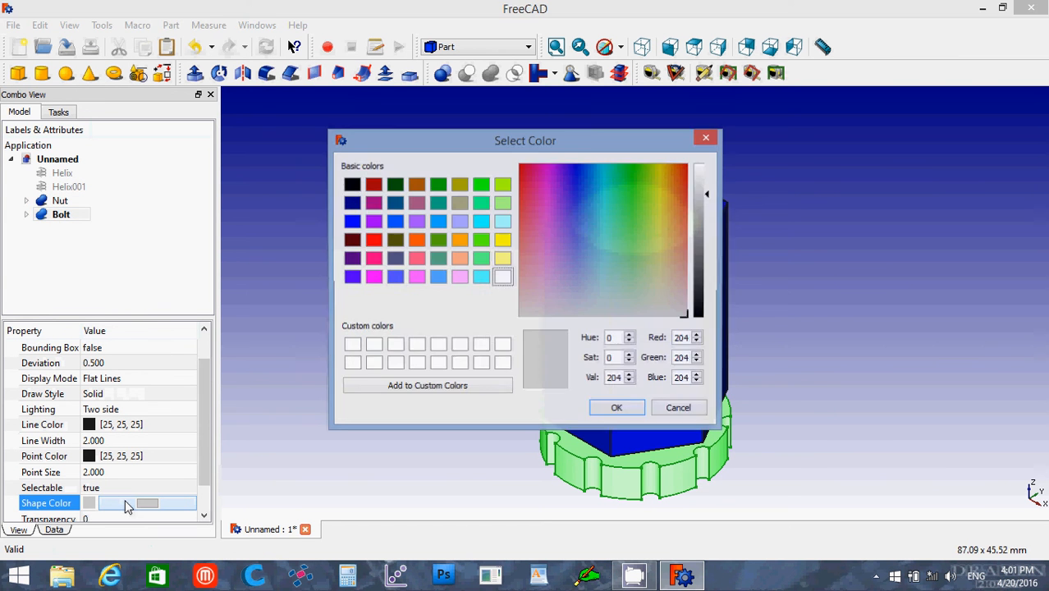
{"action": "left_click", "coordinate": [373, 241]}
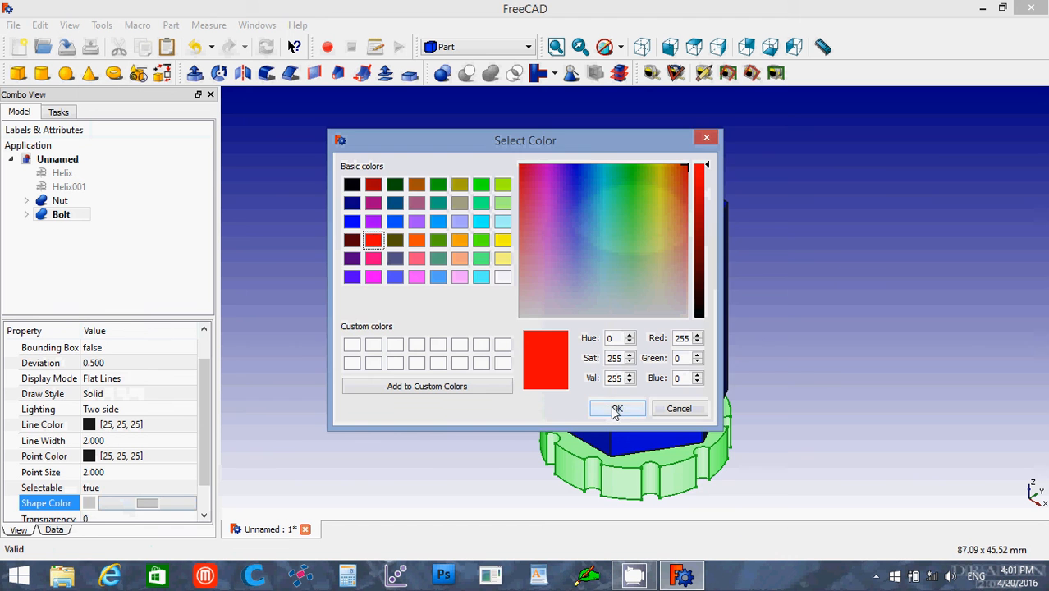
{"action": "left_click", "coordinate": [614, 408]}
{"action": "left_click", "coordinate": [327, 297]}
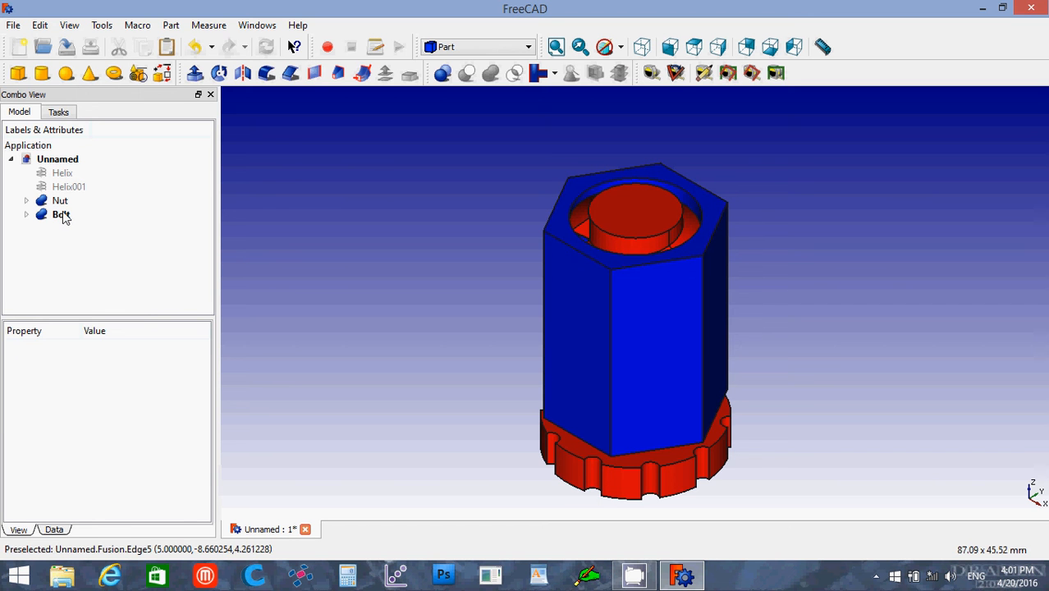
Set the transparency of the Nut to 50.
{"action": "left_click", "coordinate": [65, 218]}
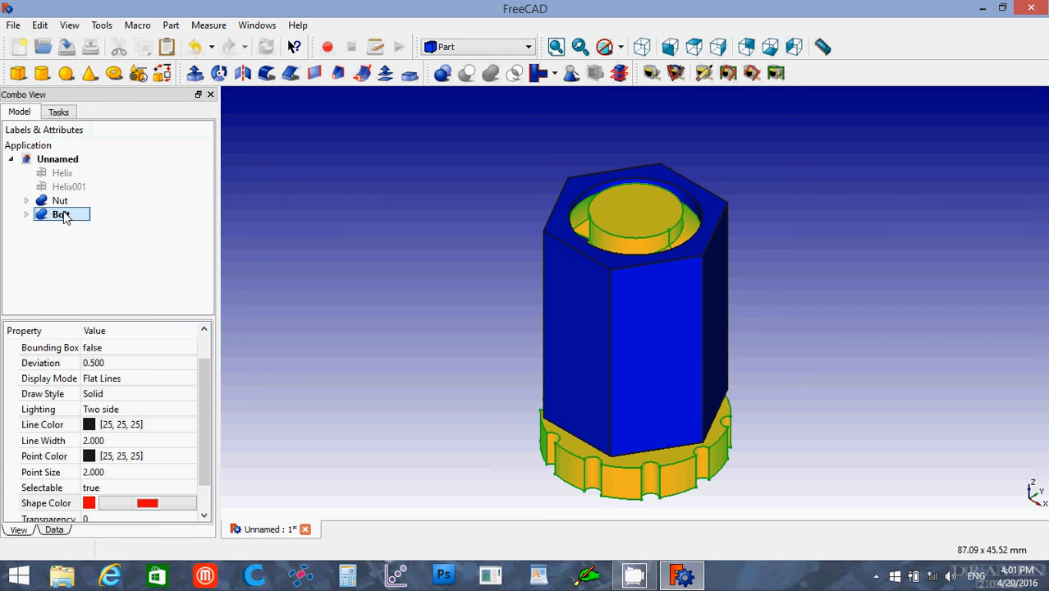
{"action": "left_click", "coordinate": [62, 202]}
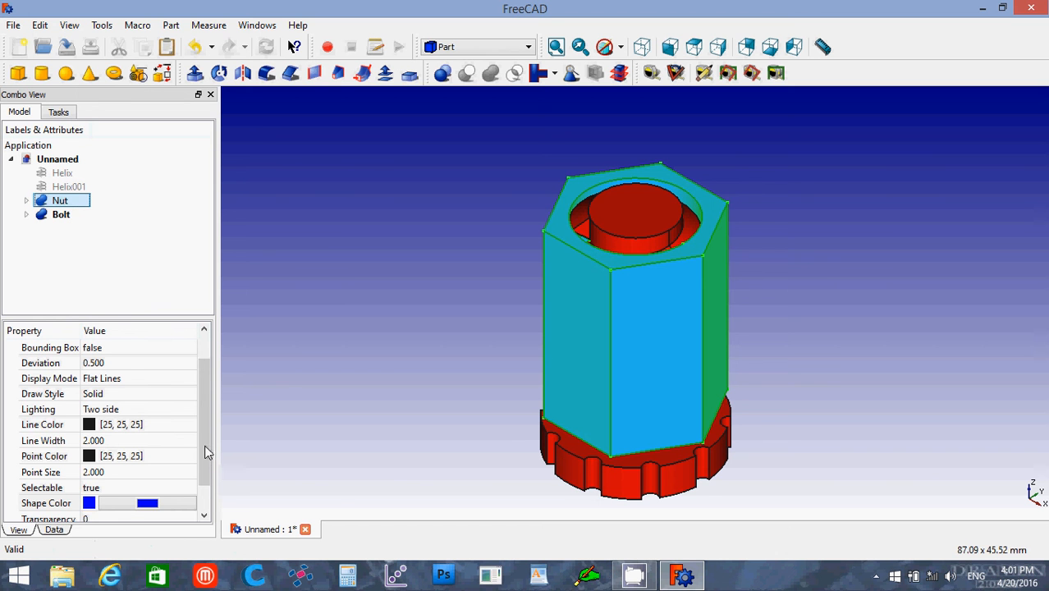
{"action": "left_click_drag", "start_coordinate": [205, 445], "coordinate": [202, 469]}
{"action": "left_click", "coordinate": [108, 488]}
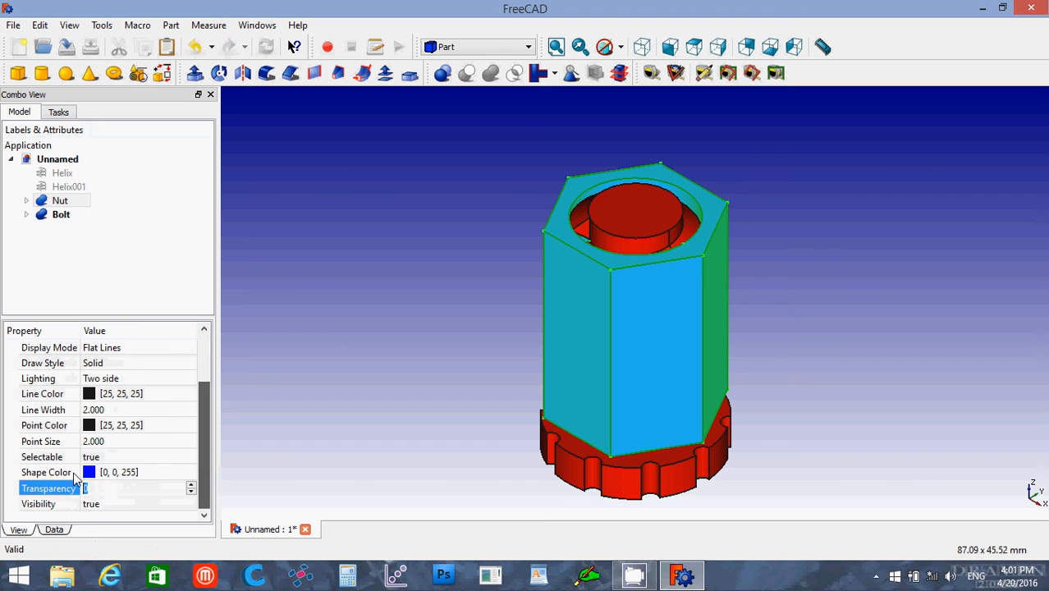
{"action": "type", "text": "50"}
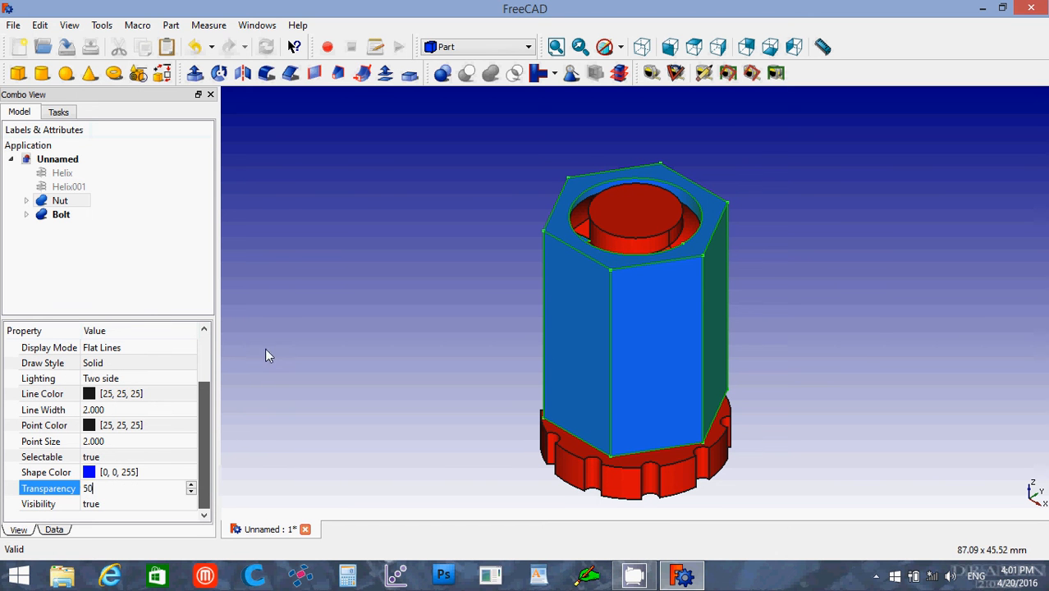
{"action": "left_click", "coordinate": [358, 294]}
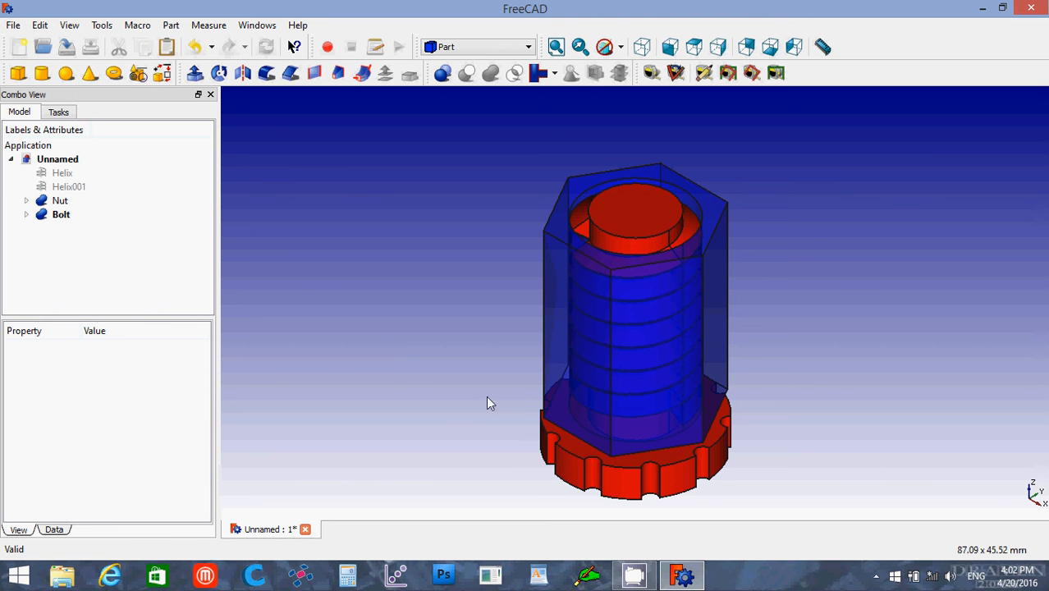
Inspect the bolt threads through the transparent nut from below and from above.
{"action": "middle_click_drag", "start_coordinate": [569, 368], "coordinate": [513, 310]}
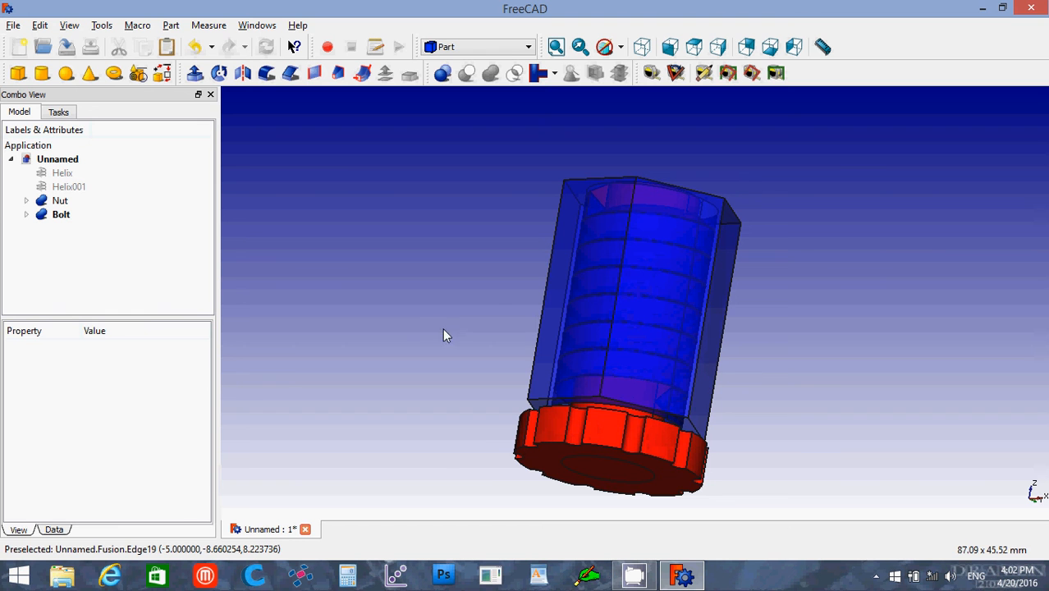
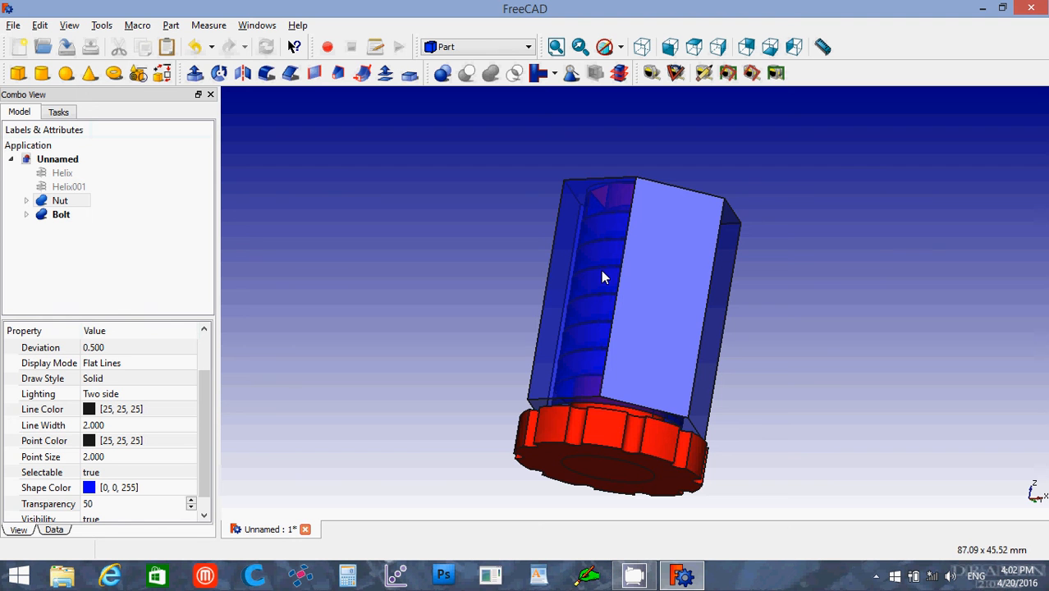
{"action": "middle_click_drag", "start_coordinate": [602, 271], "coordinate": [608, 252]}
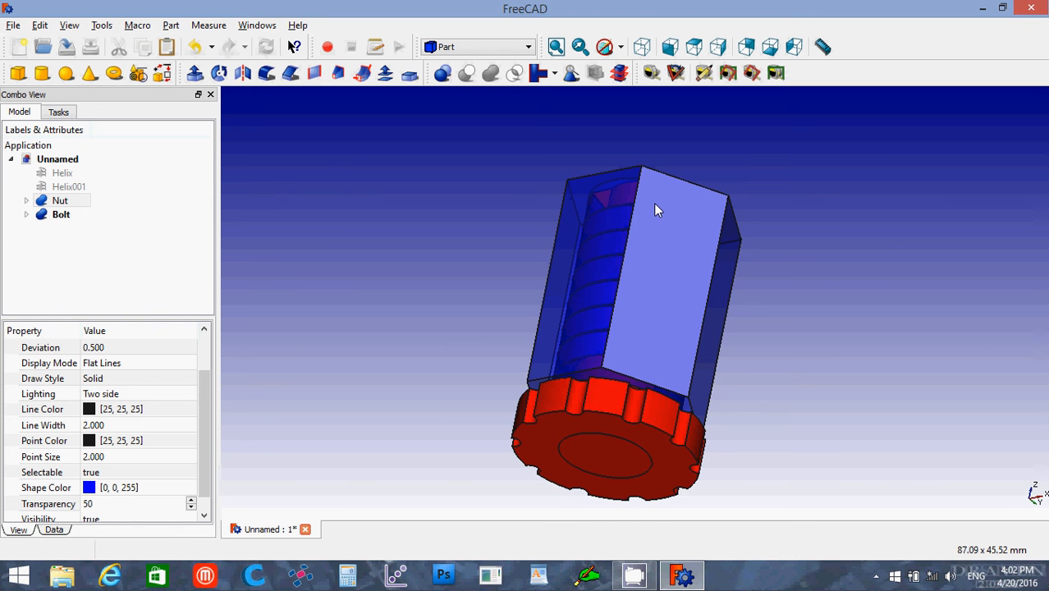
{"action": "middle_click_drag", "start_coordinate": [654, 210], "coordinate": [609, 474]}
{"action": "middle_click_drag", "start_coordinate": [449, 383], "coordinate": [443, 373]}
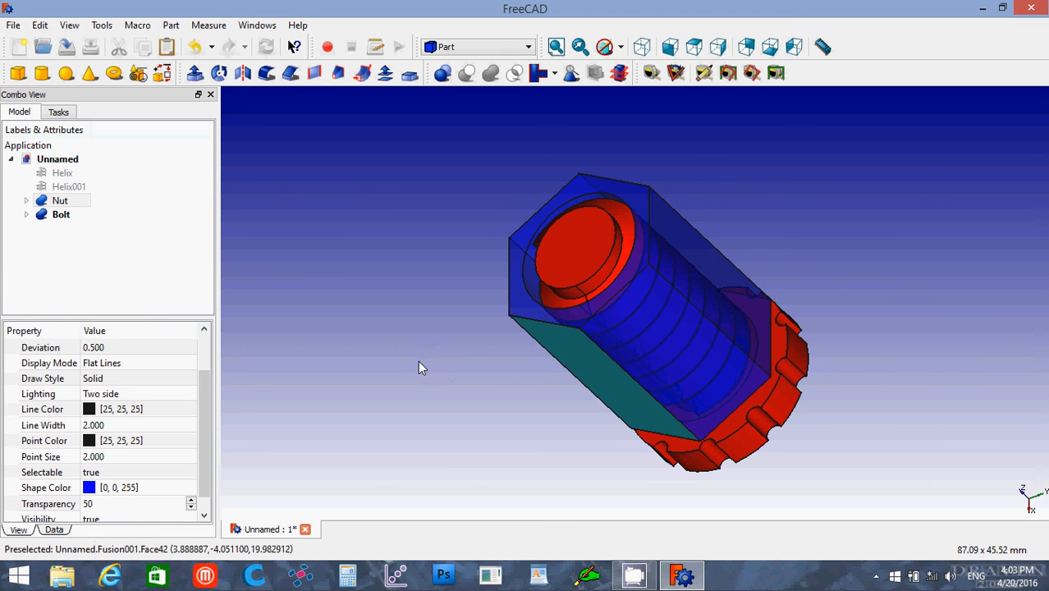
Save the document as "Nut And Bolt" in the _STL Files folder.
{"action": "left_click", "coordinate": [13, 26]}
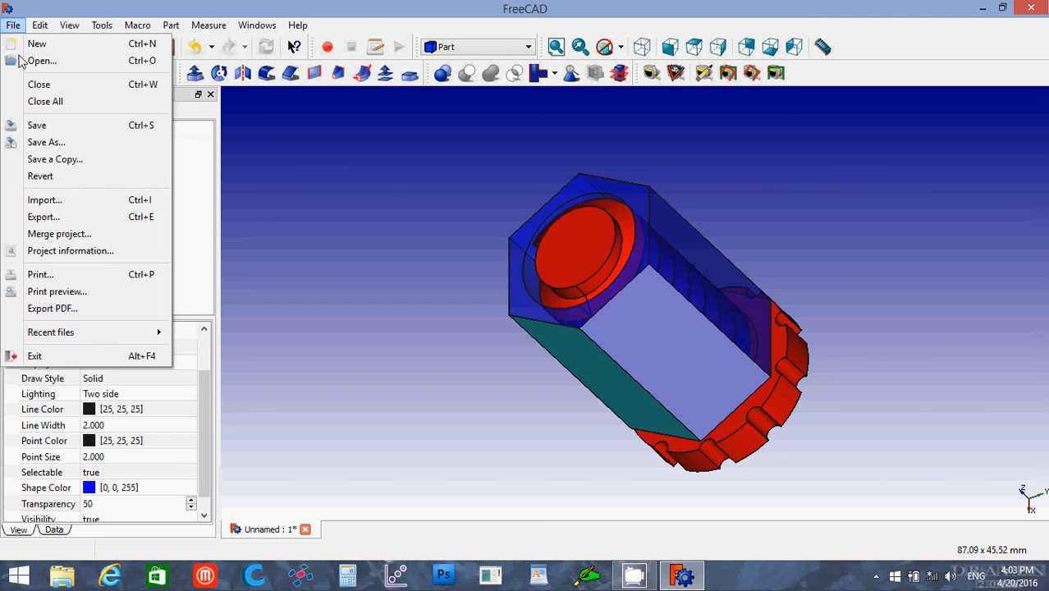
{"action": "left_click", "coordinate": [36, 127]}
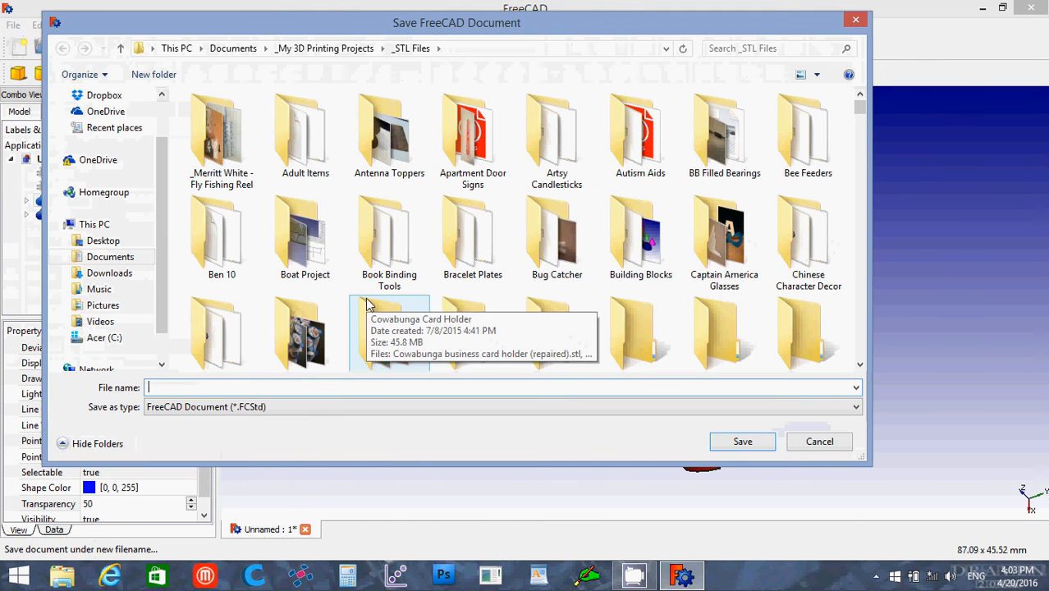
{"action": "type", "text": "Nut And Bo"}
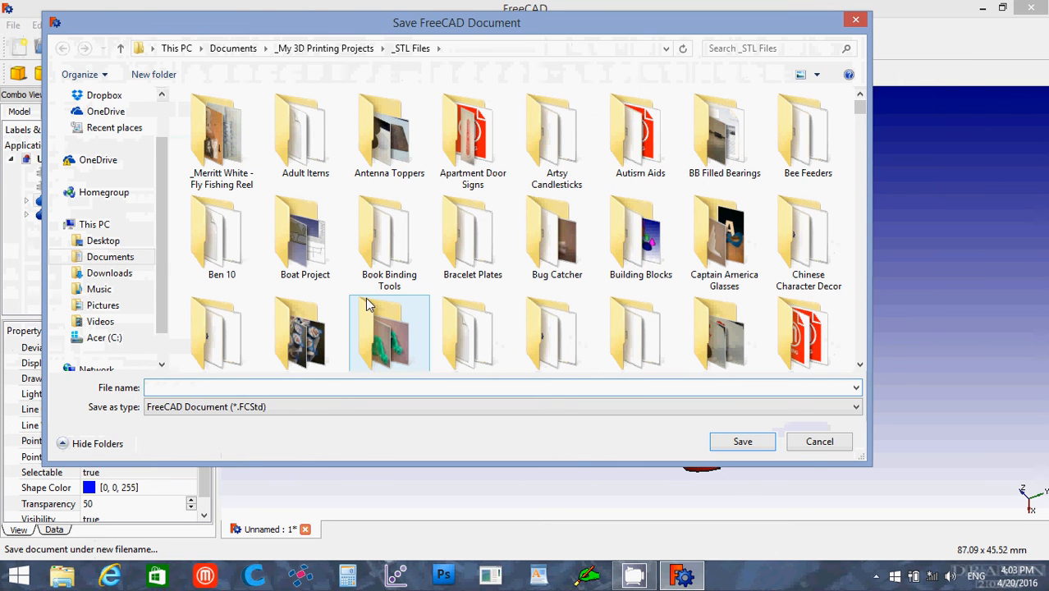
{"action": "type", "text": "lt"}
{"action": "key", "text": "Return"}
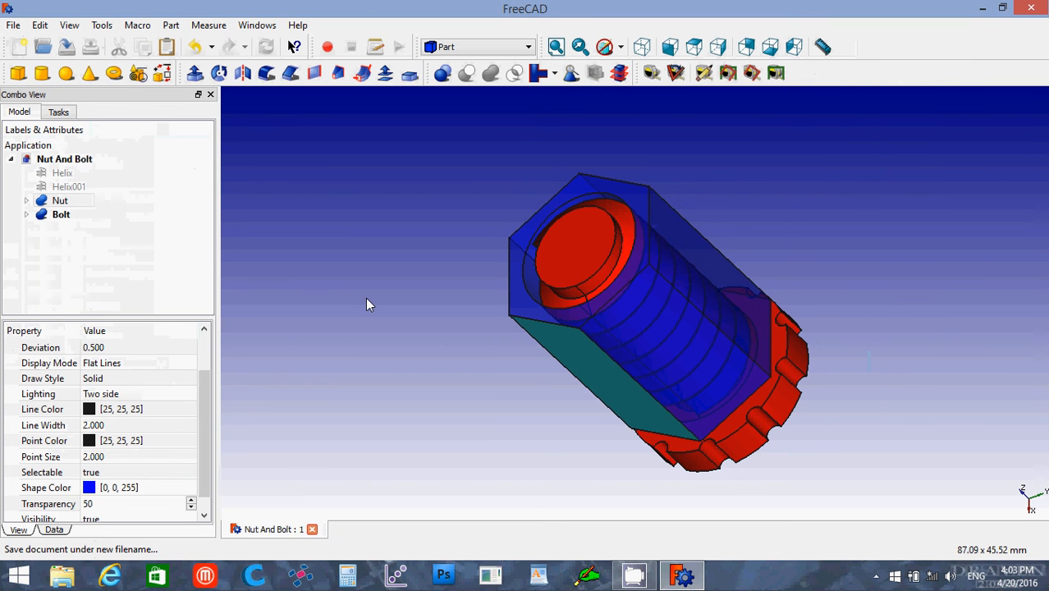
Export only the Nut as an STL mesh named "Nut" to the _STL Files folder.
{"action": "left_click", "coordinate": [61, 201]}
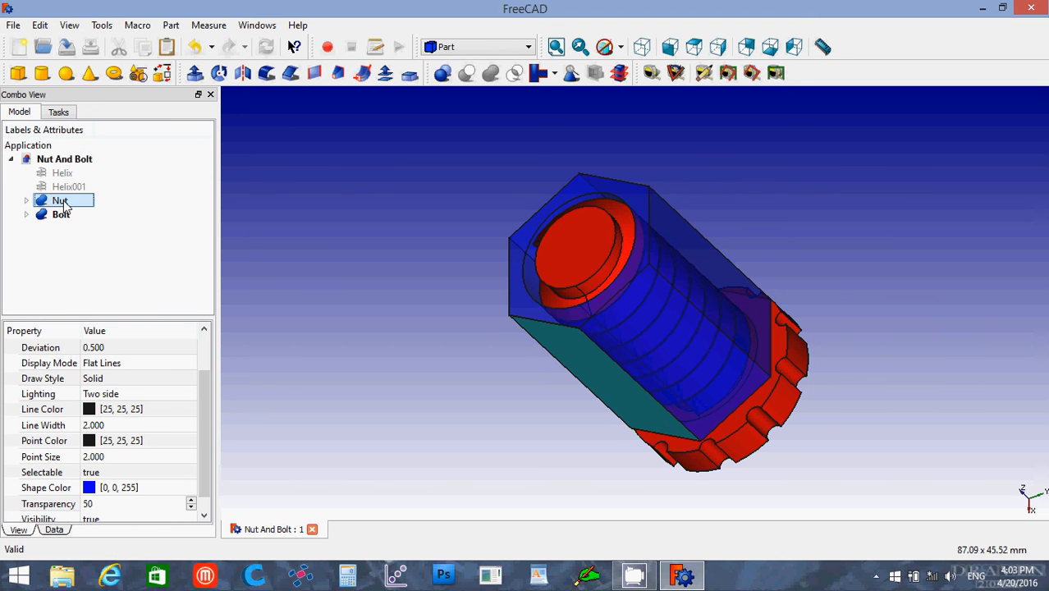
{"action": "left_click", "coordinate": [14, 27]}
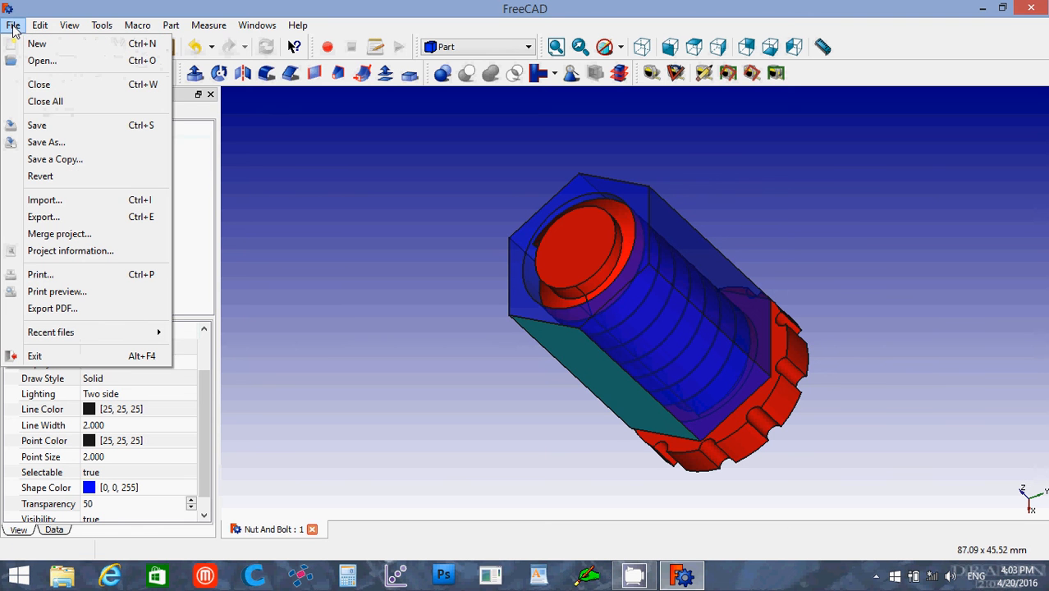
{"action": "left_click", "coordinate": [45, 216]}
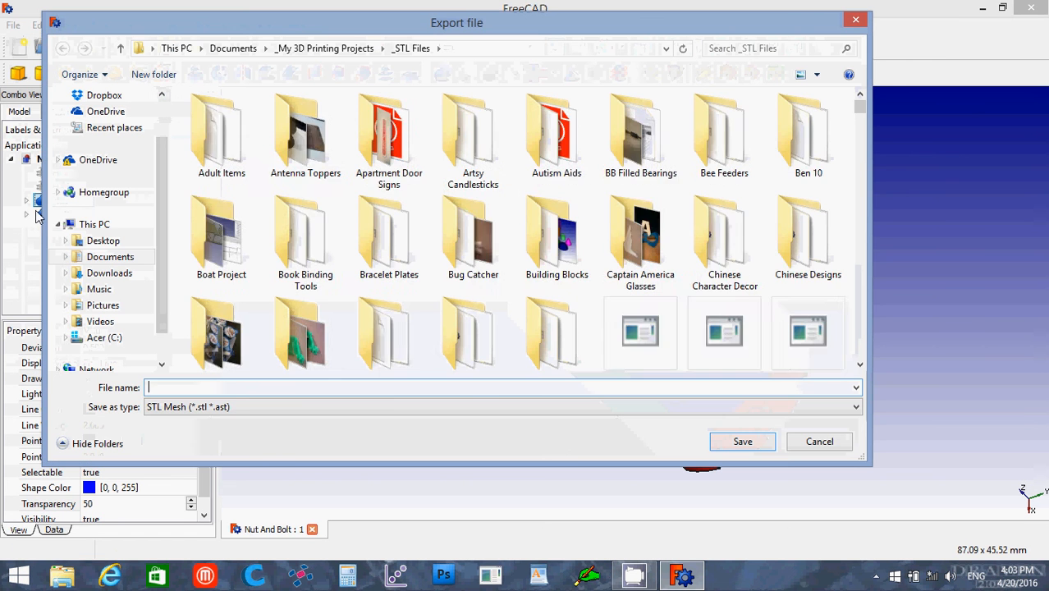
{"action": "type", "text": "Nut"}
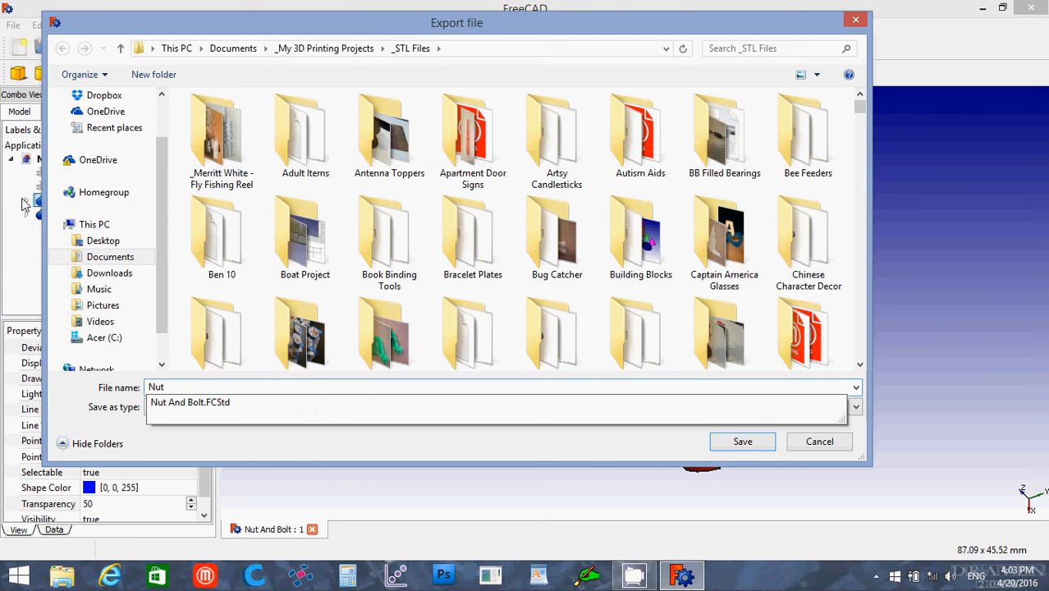
{"action": "left_click", "coordinate": [172, 450]}
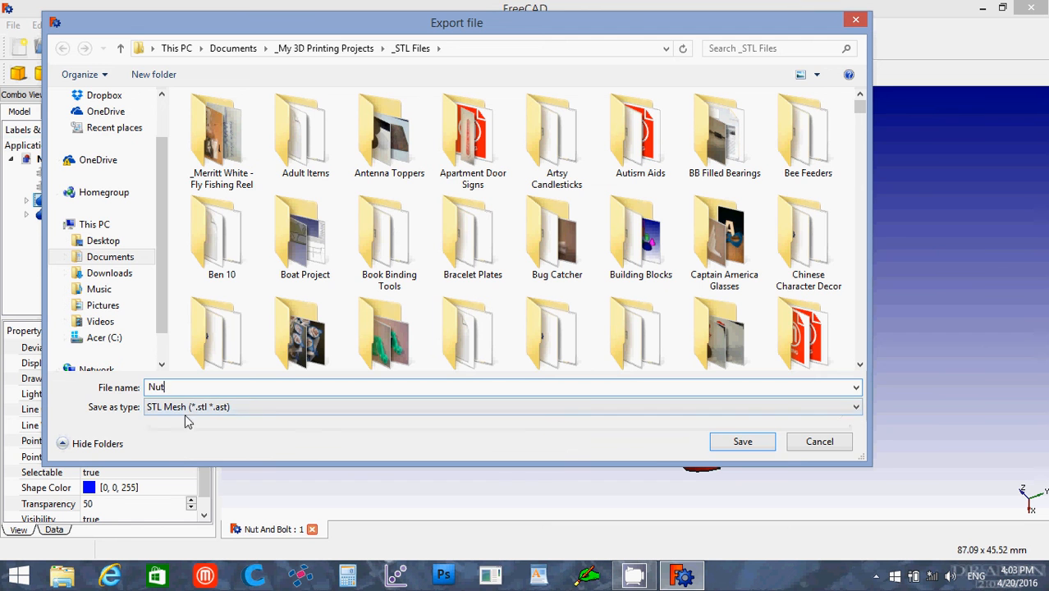
{"action": "left_click", "coordinate": [766, 446]}
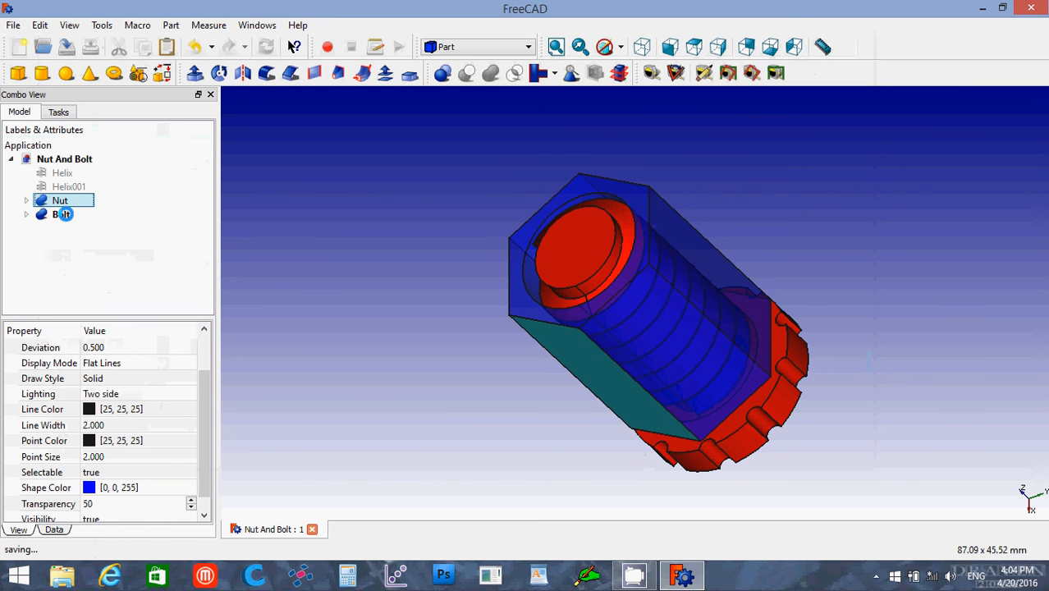
Export only the Bolt as an STL mesh named "Bolt" to the _STL Files folder.
{"action": "left_click", "coordinate": [63, 215], "text": "ctrl"}
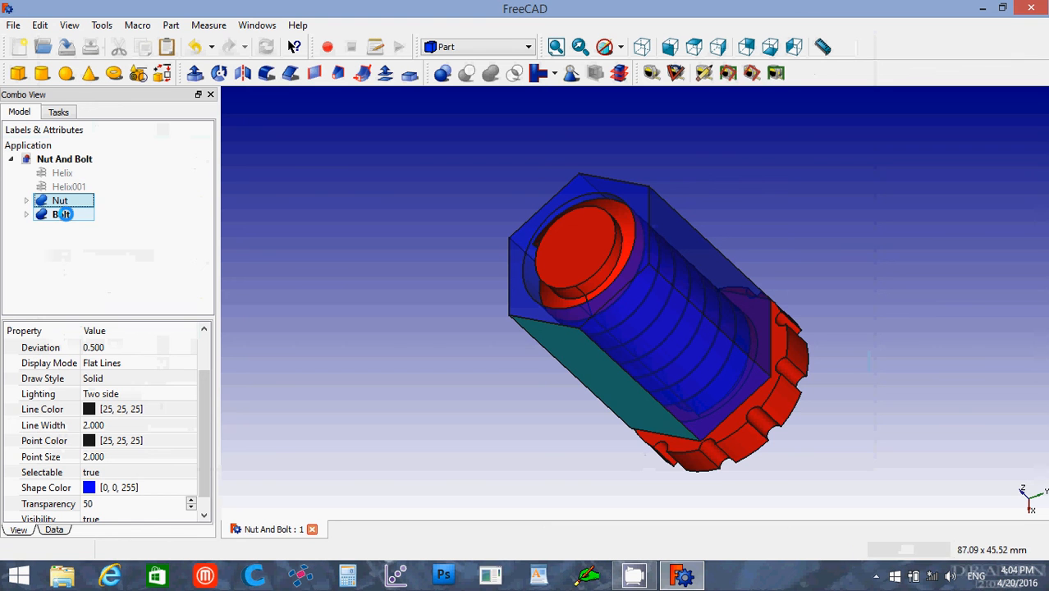
{"action": "left_click", "coordinate": [64, 215]}
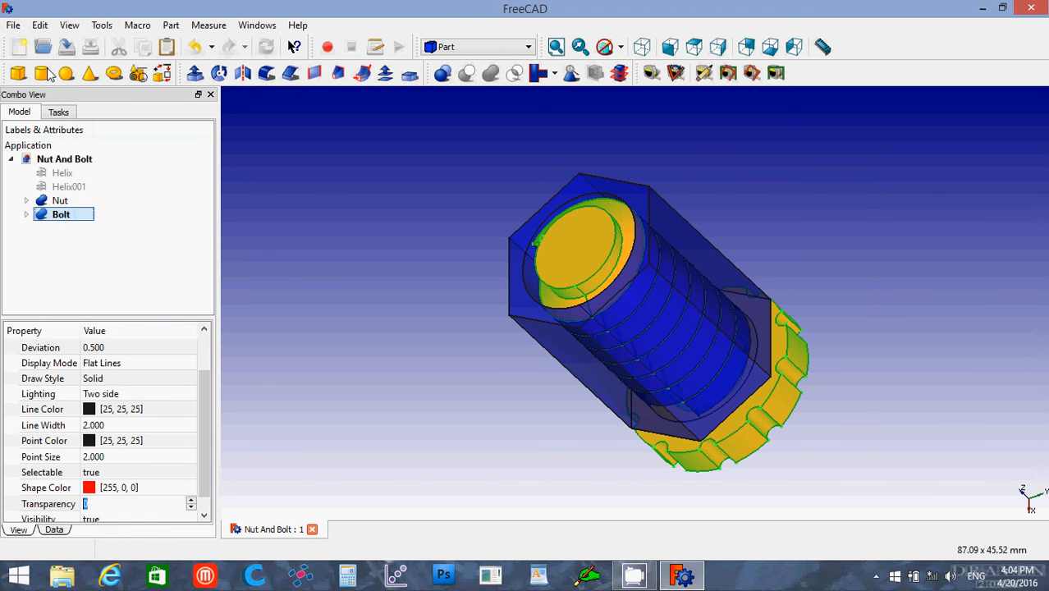
{"action": "left_click", "coordinate": [13, 25]}
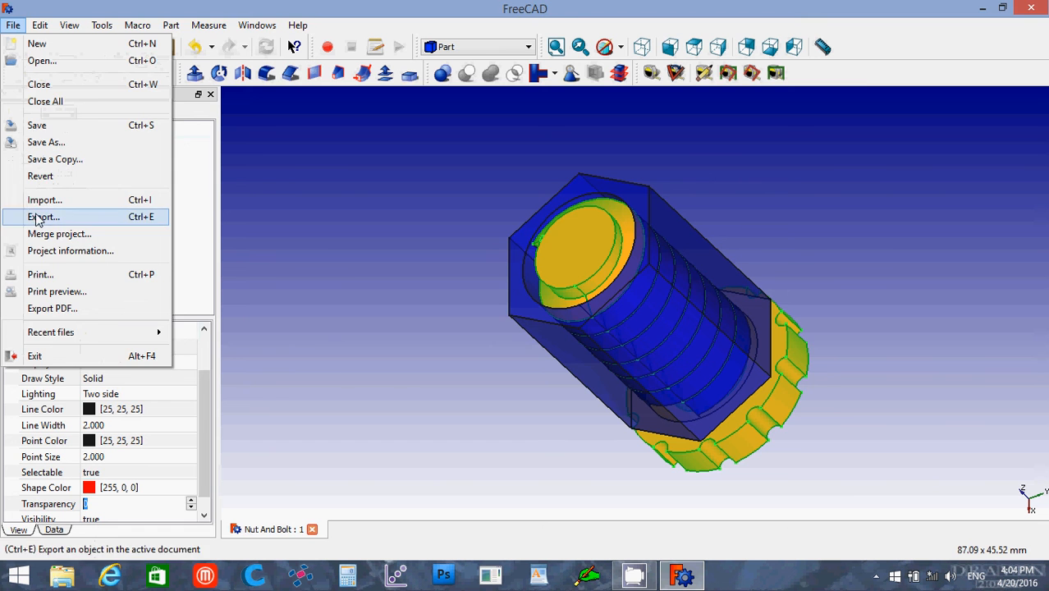
{"action": "left_click", "coordinate": [307, 336]}
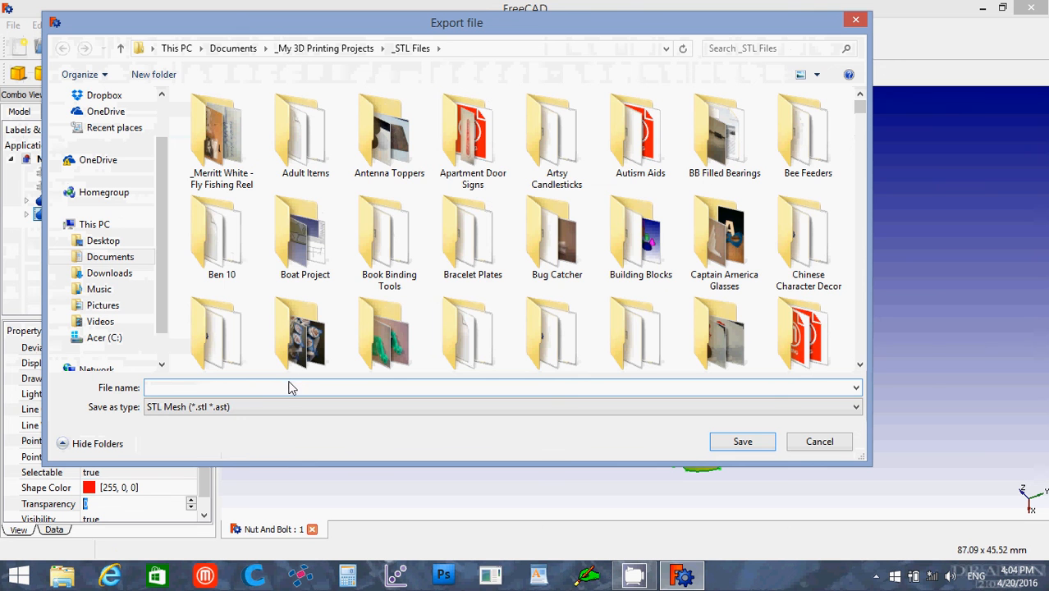
{"action": "type", "text": "Bolt"}
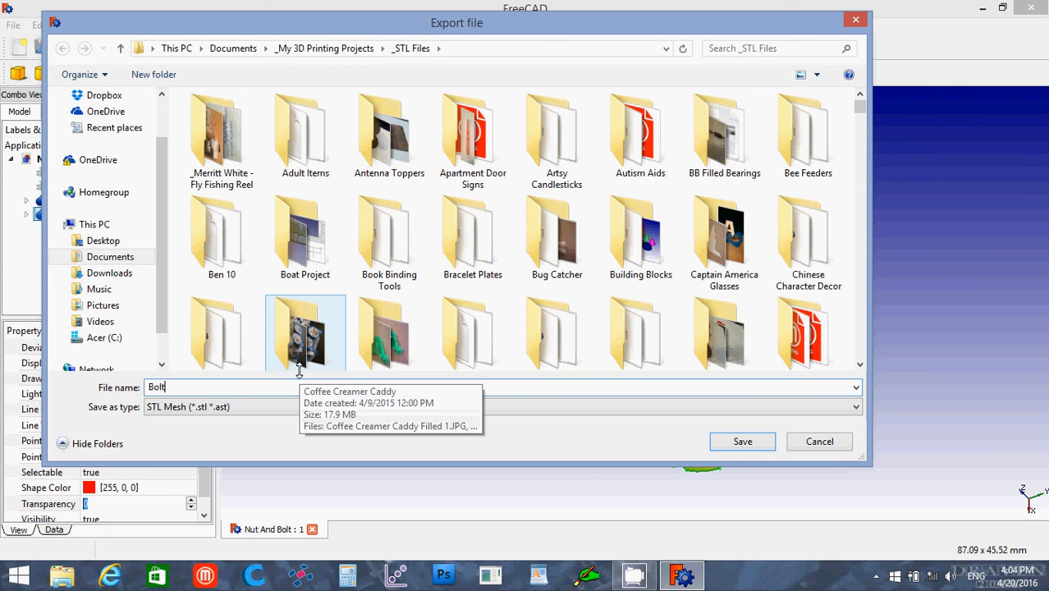
{"action": "key", "text": "Return"}
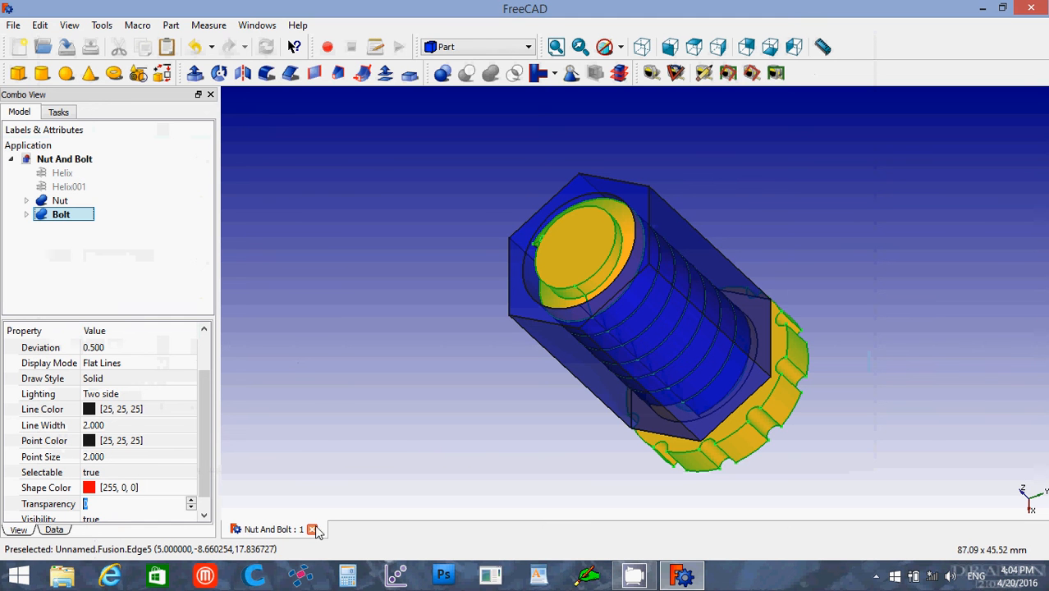
Switch to netfabb Basic, accept its terms of usage and postpone the registration.
{"action": "left_click", "coordinate": [302, 579]}
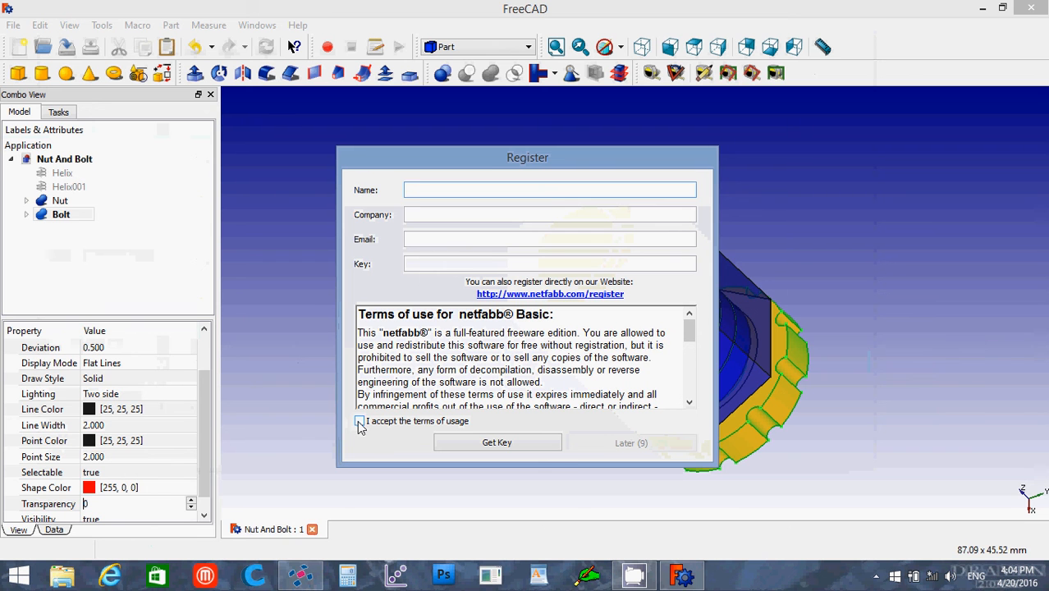
{"action": "left_click", "coordinate": [360, 421]}
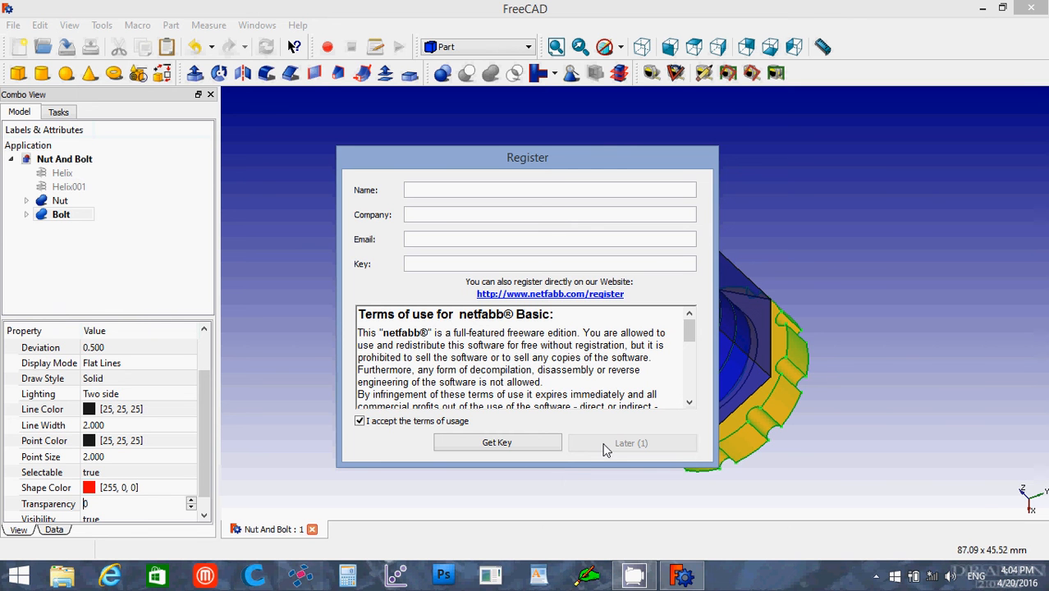
{"action": "left_click", "coordinate": [630, 443]}
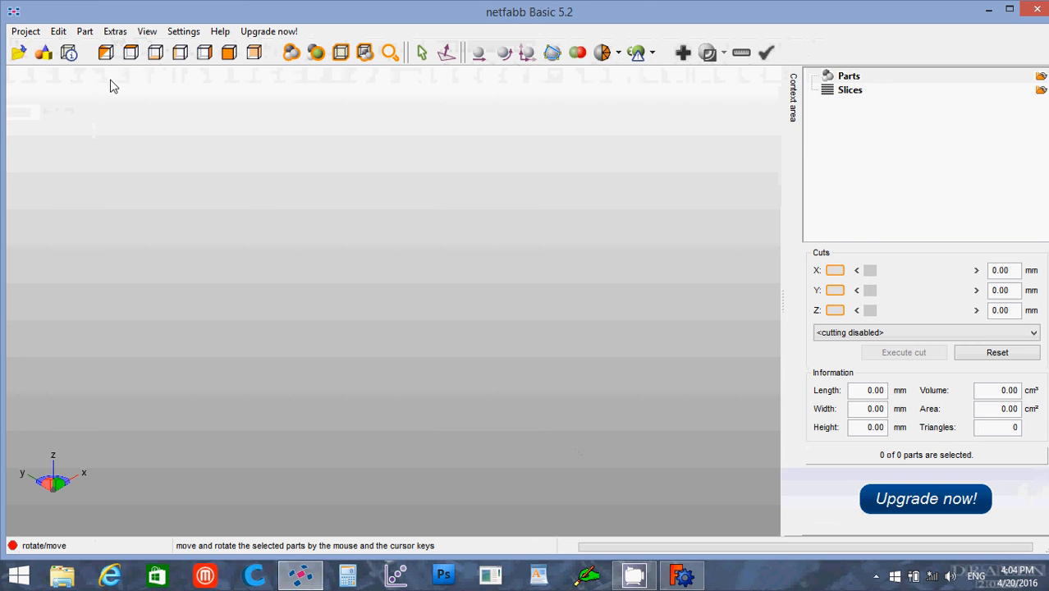
Add the part Nut.stl from the _STL Files folder to the empty project.
{"action": "left_click", "coordinate": [85, 31]}
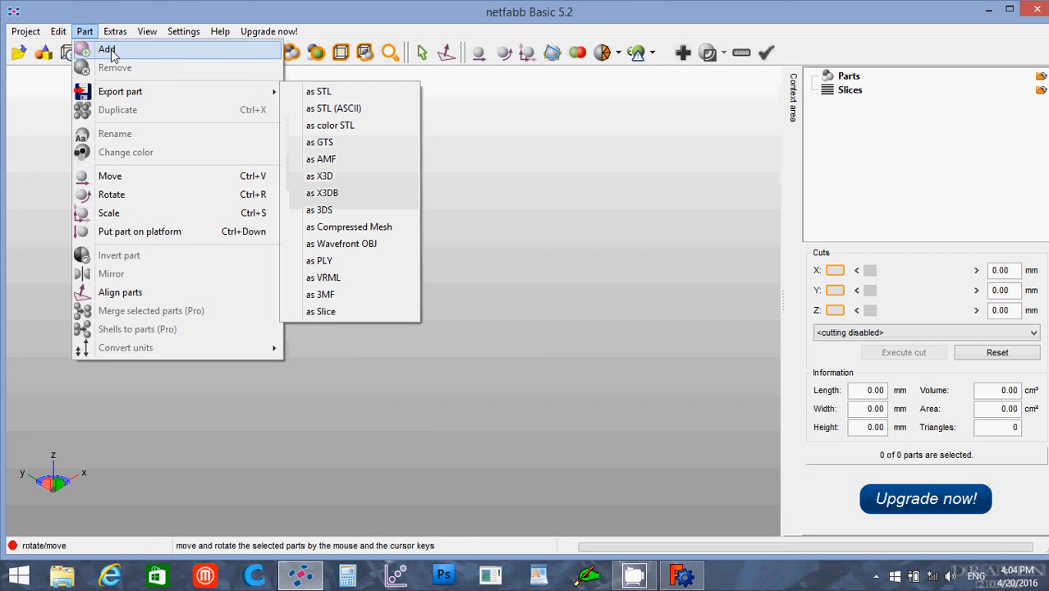
{"action": "left_click", "coordinate": [109, 47]}
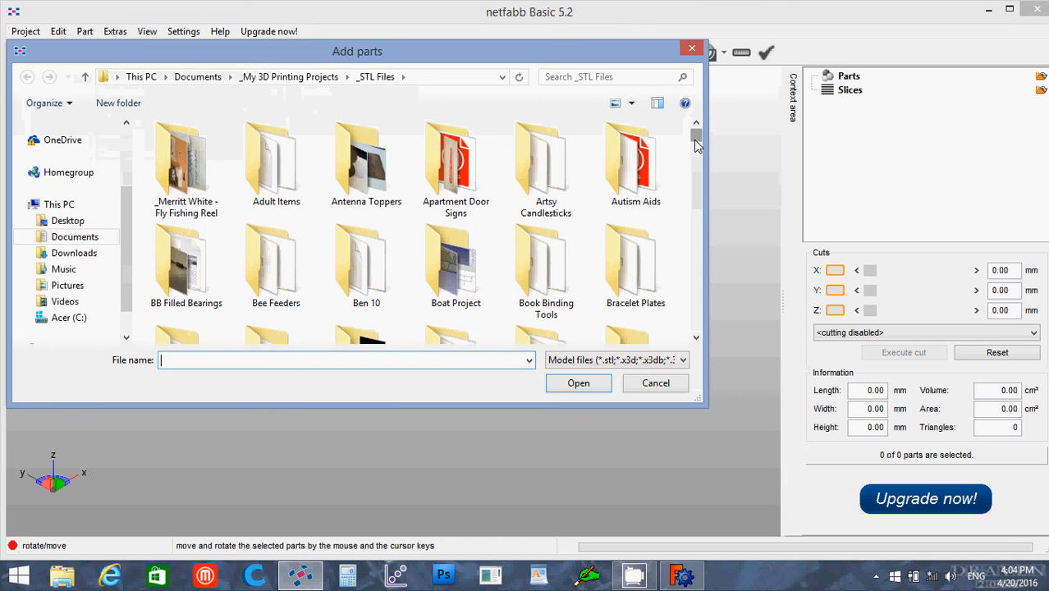
{"action": "scroll", "coordinate": [575, 132], "scroll_direction": "down", "scroll_amount": 20}
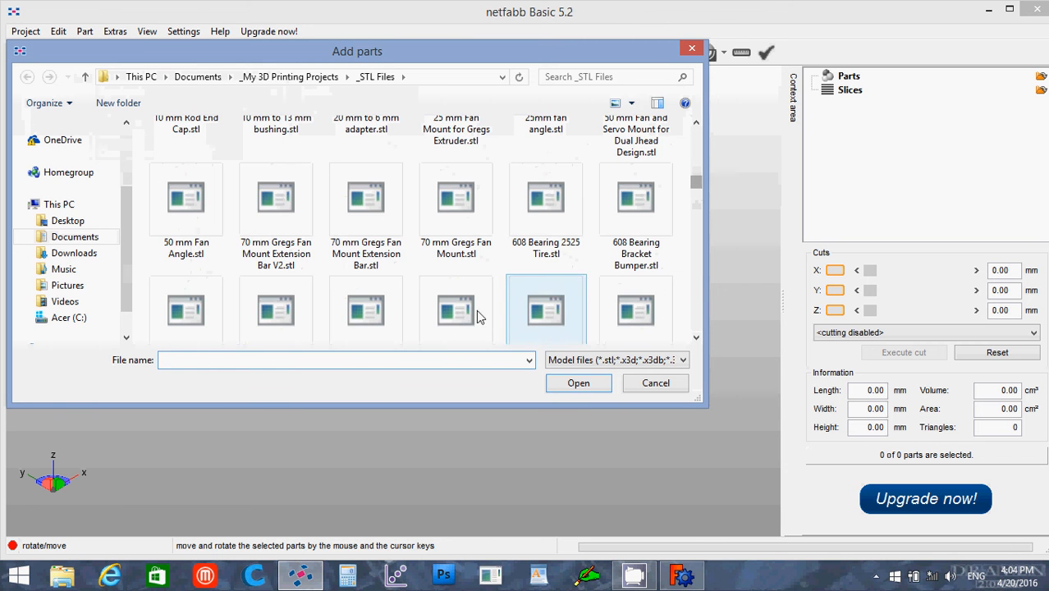
{"action": "left_click", "coordinate": [376, 359]}
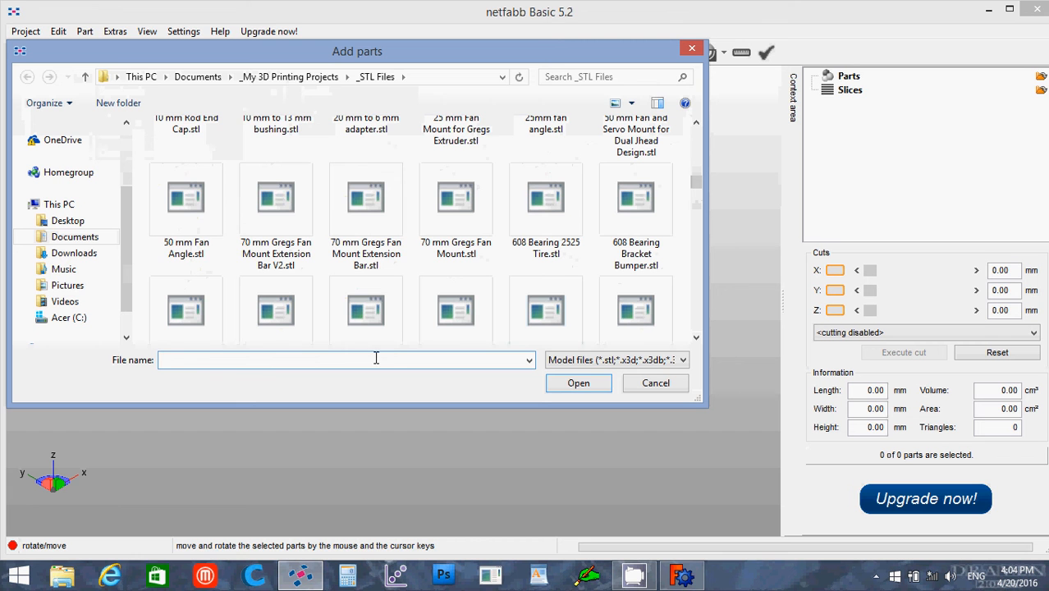
{"action": "type", "text": "Nut"}
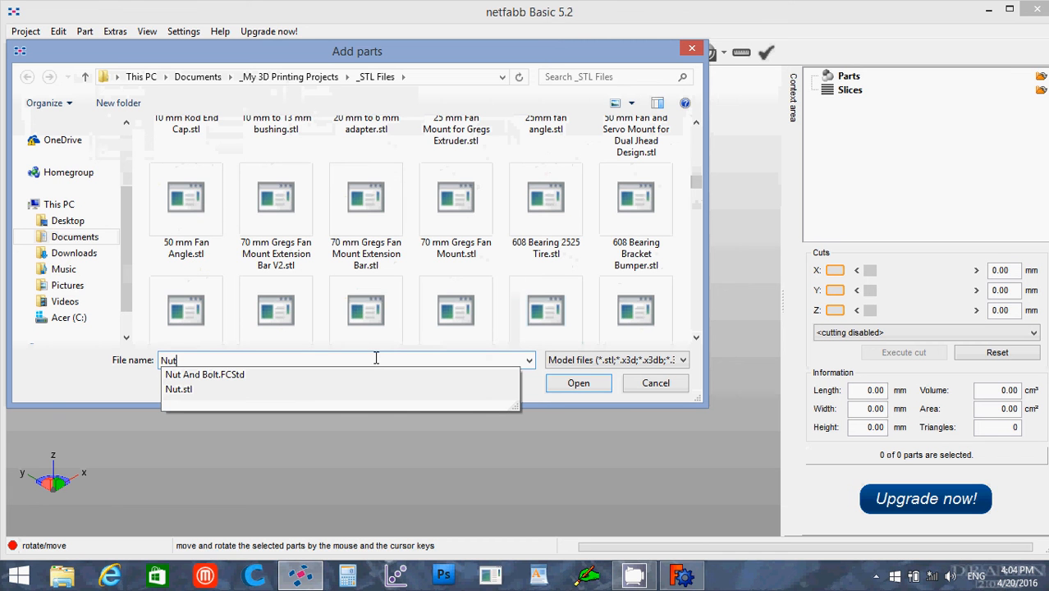
{"action": "key", "text": "Down"}
{"action": "key", "text": "Down"}
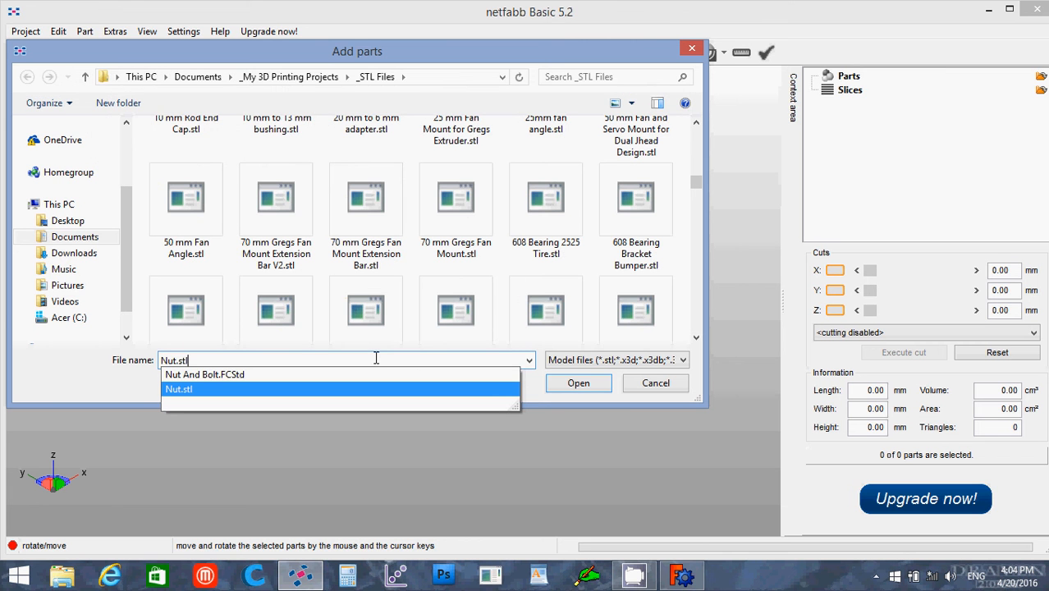
{"action": "key", "text": "Return"}
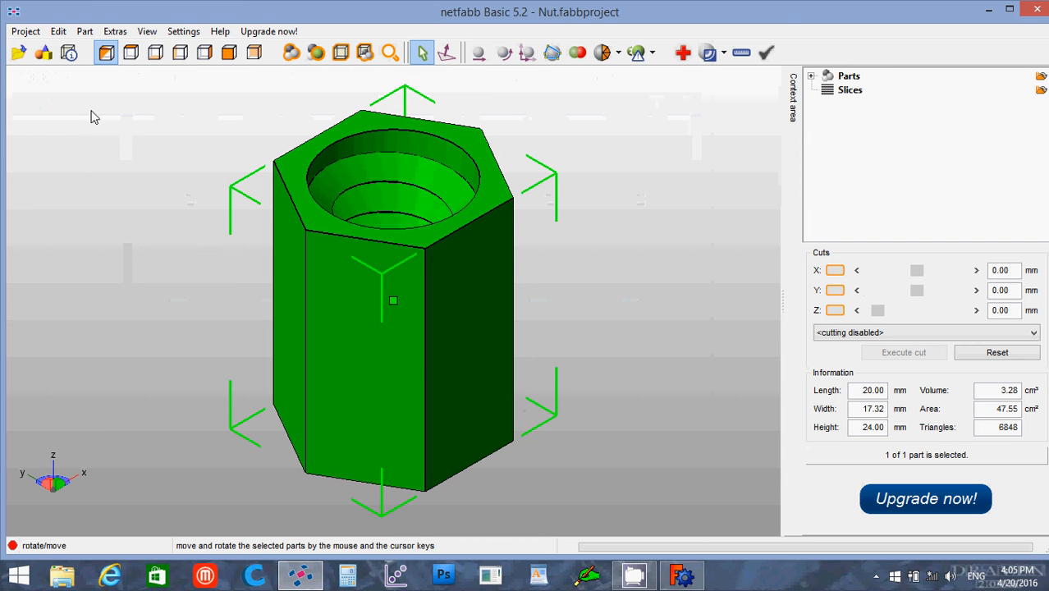
Add the part Bolt.stl from the _STL Files folder to the project alongside the nut.
{"action": "left_click", "coordinate": [82, 32]}
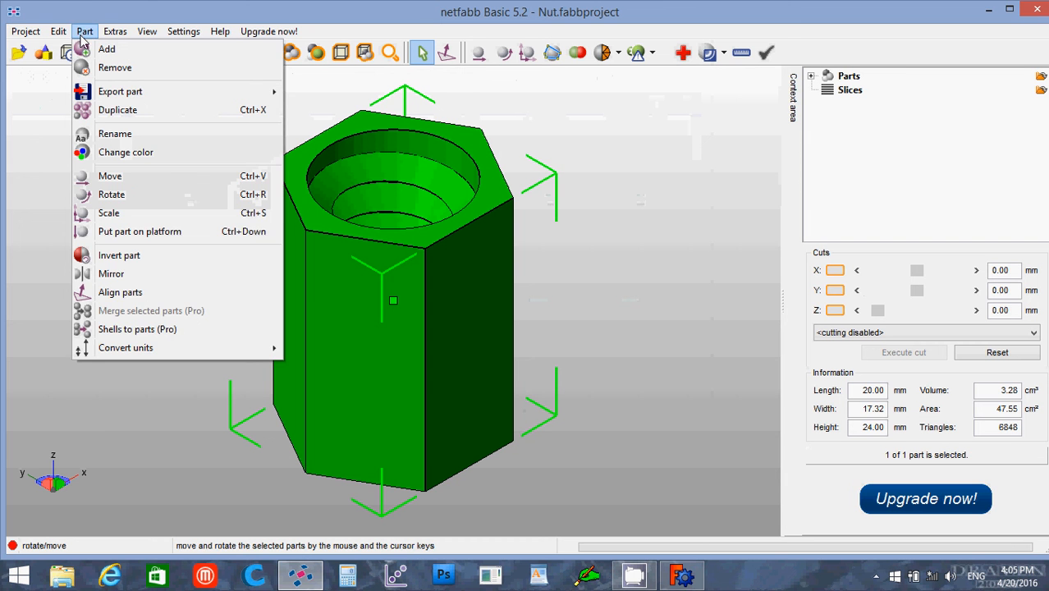
{"action": "left_click", "coordinate": [112, 195]}
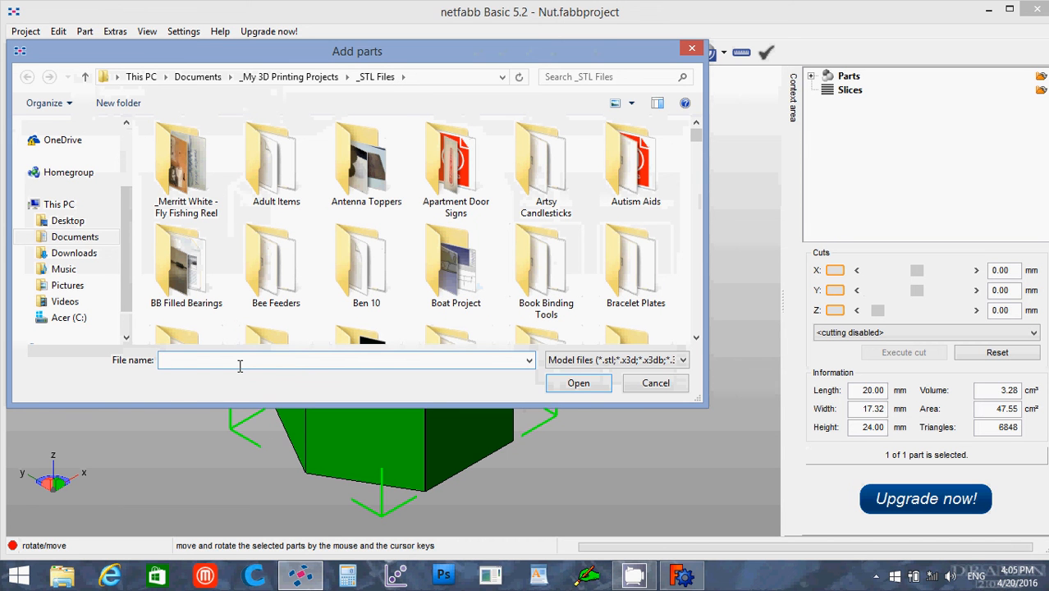
{"action": "type", "text": "Bo"}
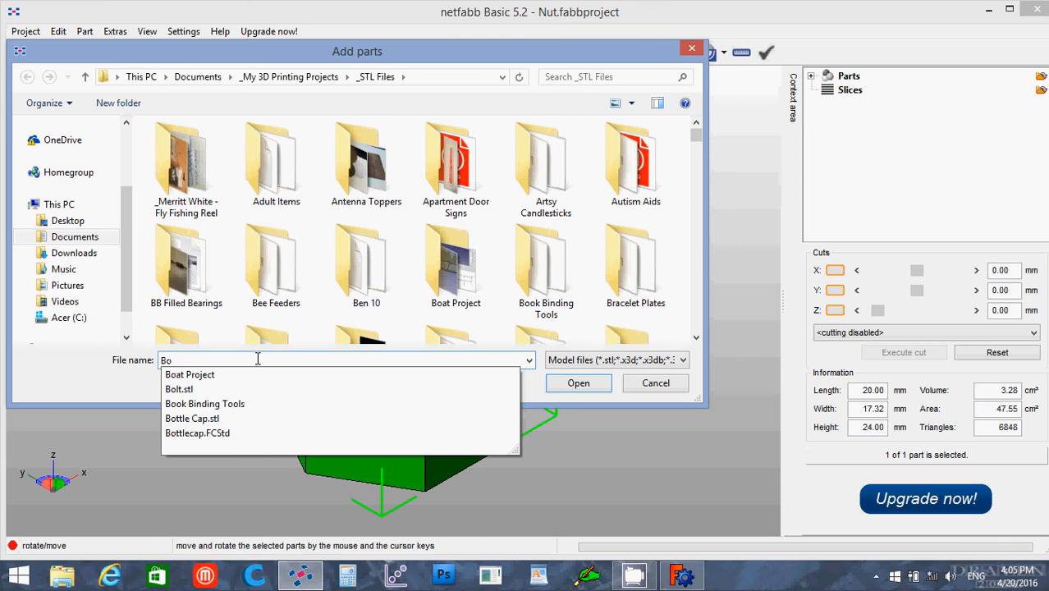
{"action": "key", "text": "Down"}
{"action": "key", "text": "Down"}
{"action": "key", "text": "Return"}
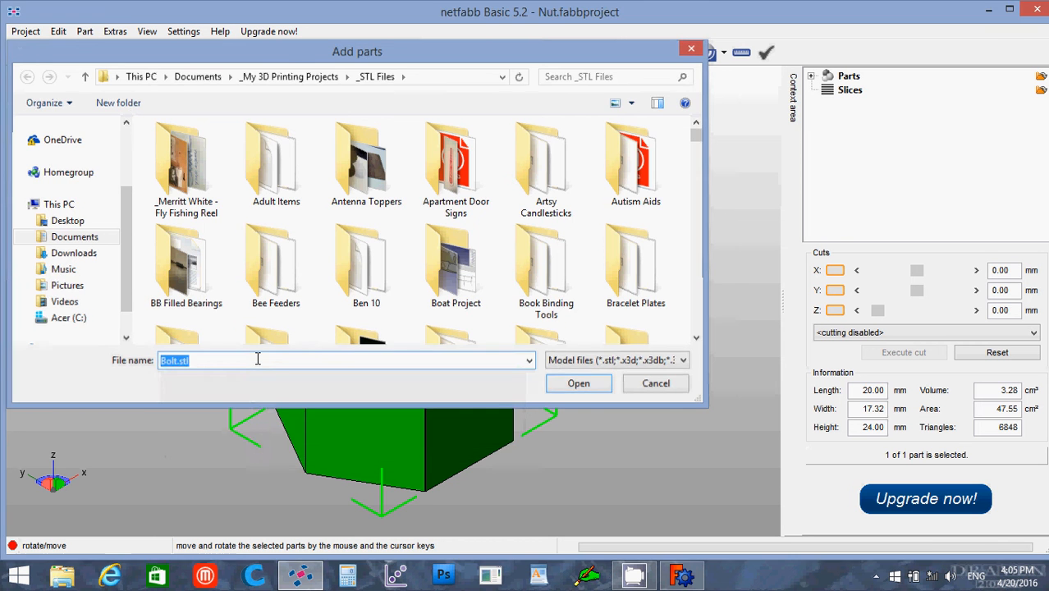
{"action": "key", "text": "Return"}
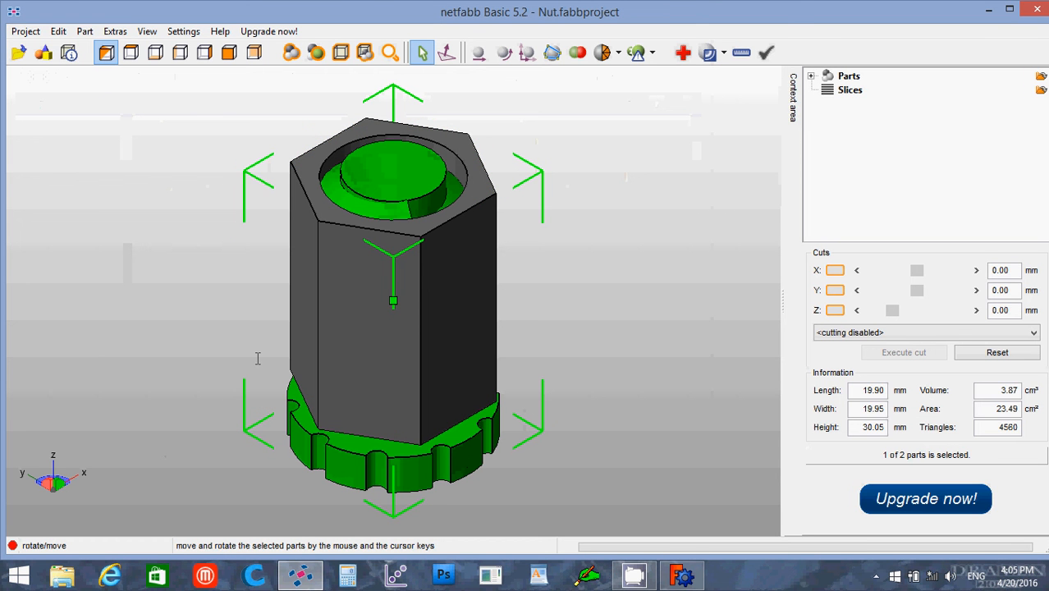